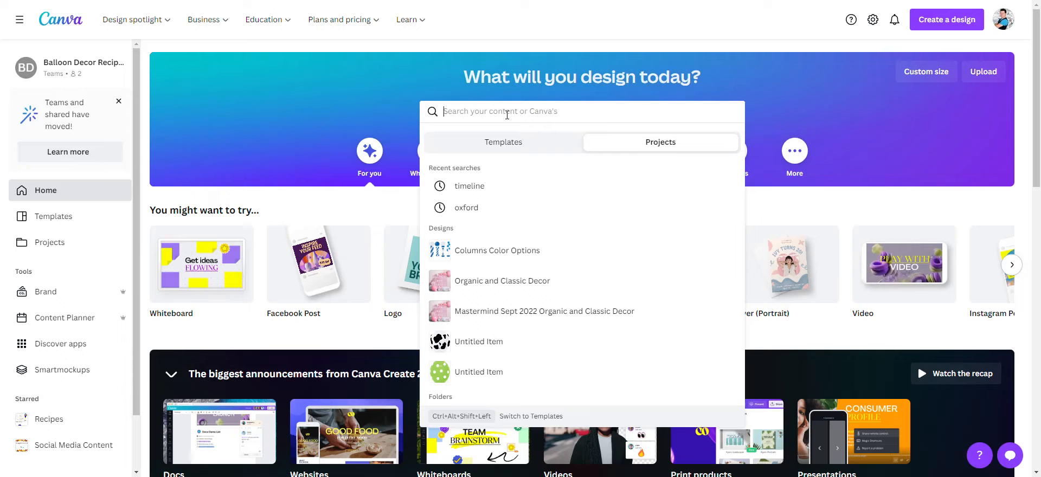
Search the template library for "instagram grid" designs
{"action": "type", "text": "instagram"}
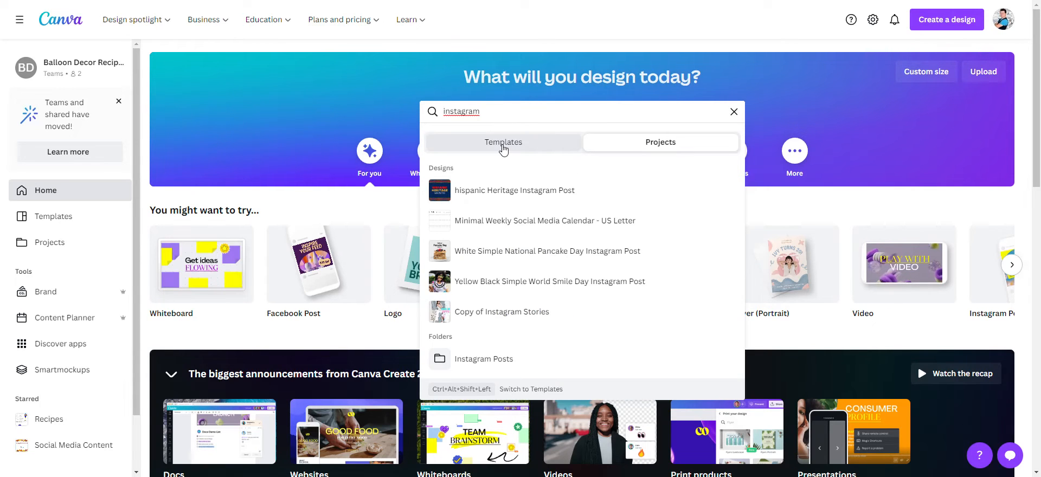
{"action": "left_click", "coordinate": [524, 148]}
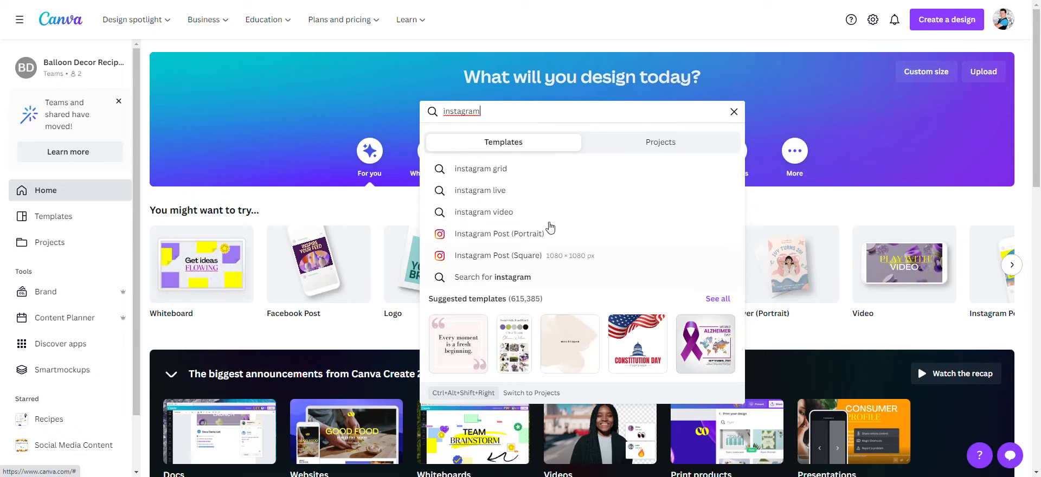
{"action": "left_click", "coordinate": [525, 174]}
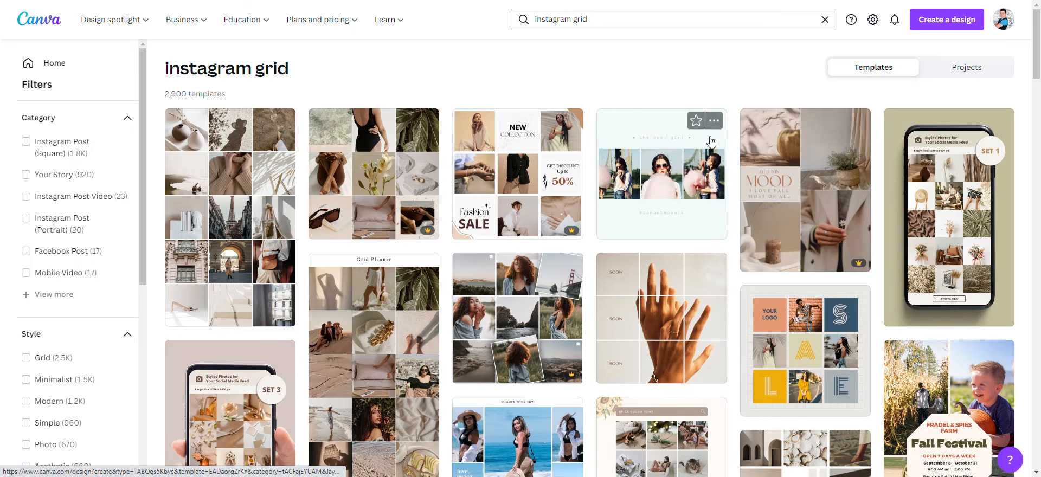
Search the templates for "instagram" and look through the results
{"action": "left_click", "coordinate": [624, 19]}
{"action": "key", "text": "BackSpace"}
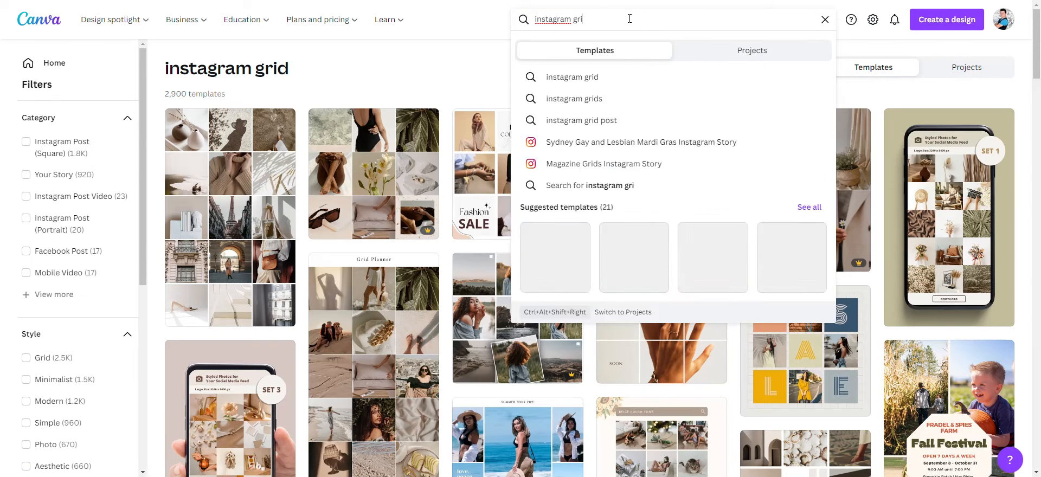
{"action": "key", "text": "Return"}
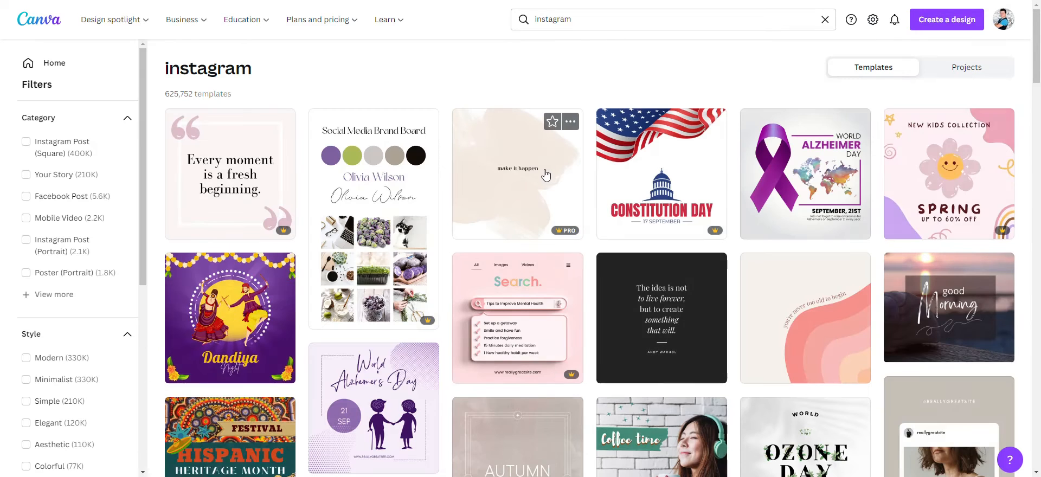
{"action": "scroll", "coordinate": [721, 336], "scroll_direction": "down", "scroll_amount": 2}
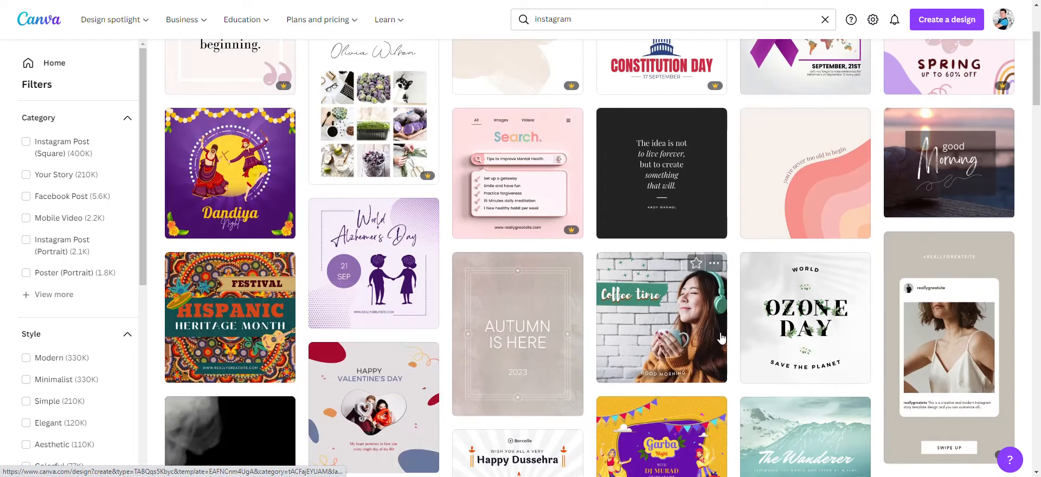
{"action": "scroll", "coordinate": [720, 337], "scroll_direction": "up", "scroll_amount": 2}
{"action": "scroll", "coordinate": [734, 283], "scroll_direction": "down", "scroll_amount": 7}
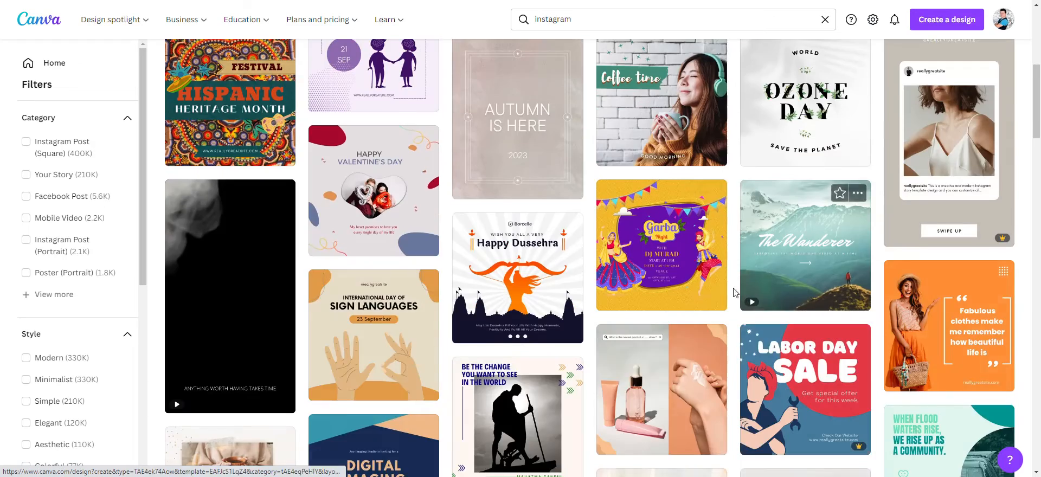
{"action": "scroll", "coordinate": [637, 300], "scroll_direction": "down", "scroll_amount": 6}
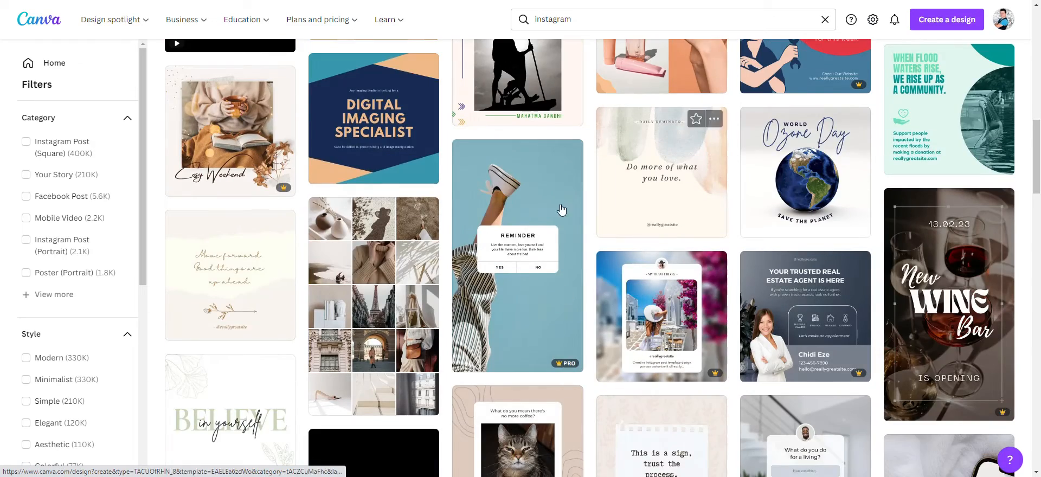
{"action": "scroll", "coordinate": [500, 201], "scroll_direction": "down", "scroll_amount": 2}
{"action": "scroll", "coordinate": [499, 201], "scroll_direction": "up", "scroll_amount": 2}
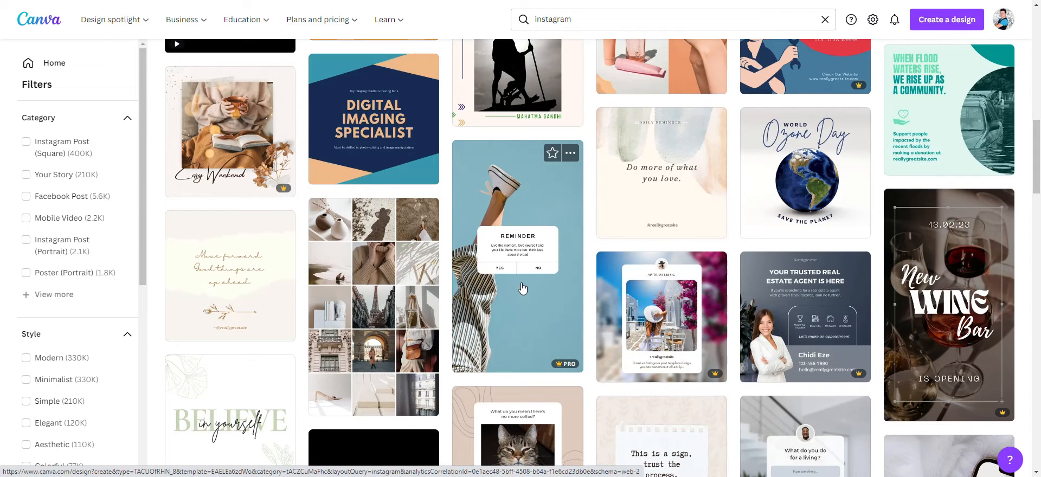
{"action": "scroll", "coordinate": [522, 288], "scroll_direction": "up", "scroll_amount": 10}
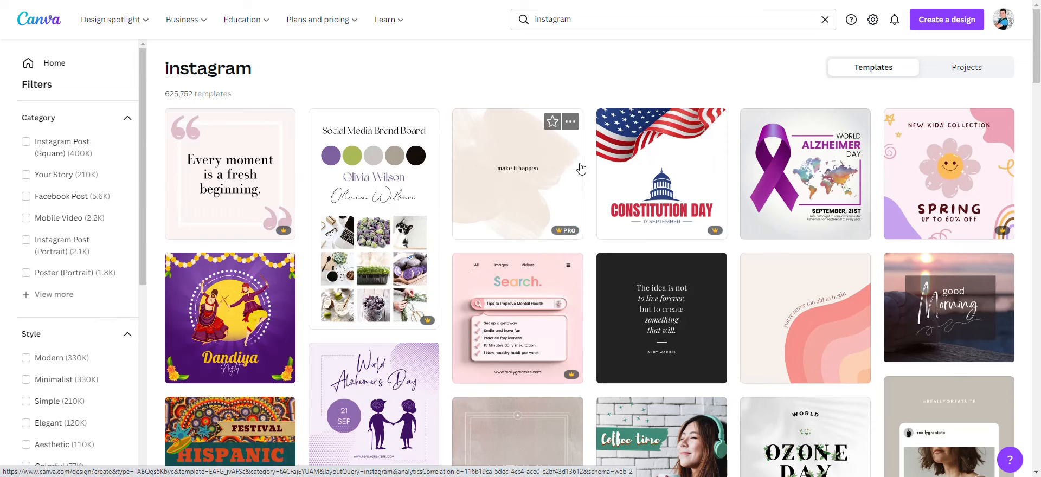
Search the templates for "instagram balloon" and open the "Choose Your Adventure!" hot air balloon post as a new design
{"action": "left_click", "coordinate": [620, 21]}
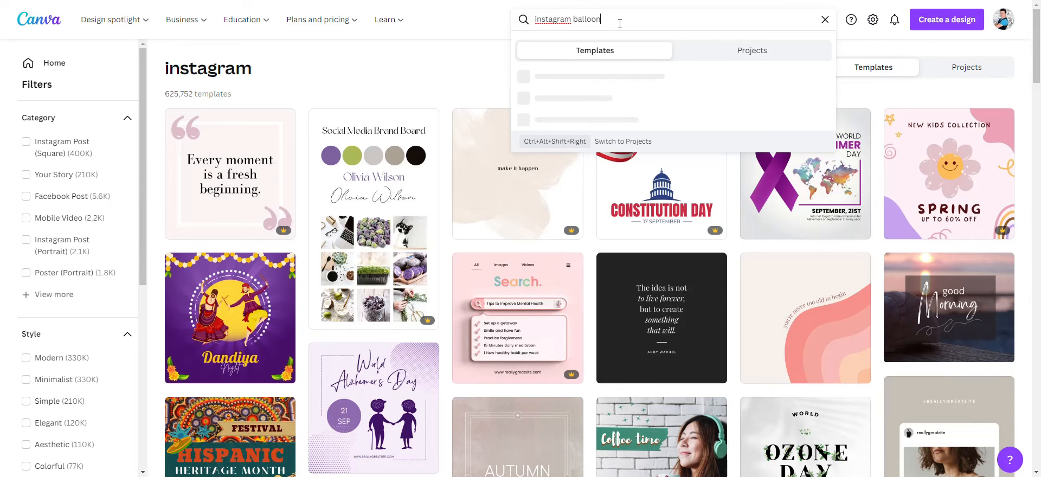
{"action": "key", "text": "Return"}
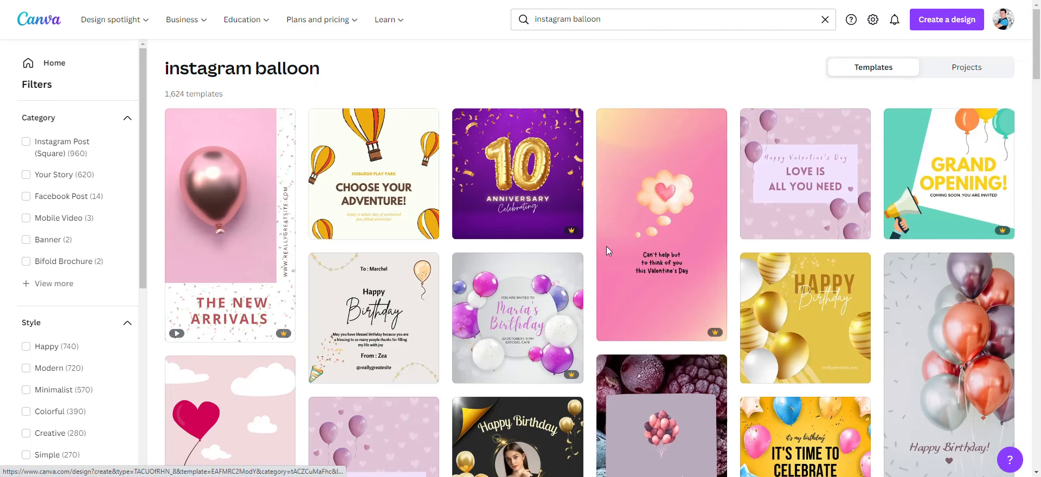
{"action": "scroll", "coordinate": [769, 249], "scroll_direction": "down", "scroll_amount": 5}
{"action": "scroll", "coordinate": [754, 241], "scroll_direction": "up", "scroll_amount": 5}
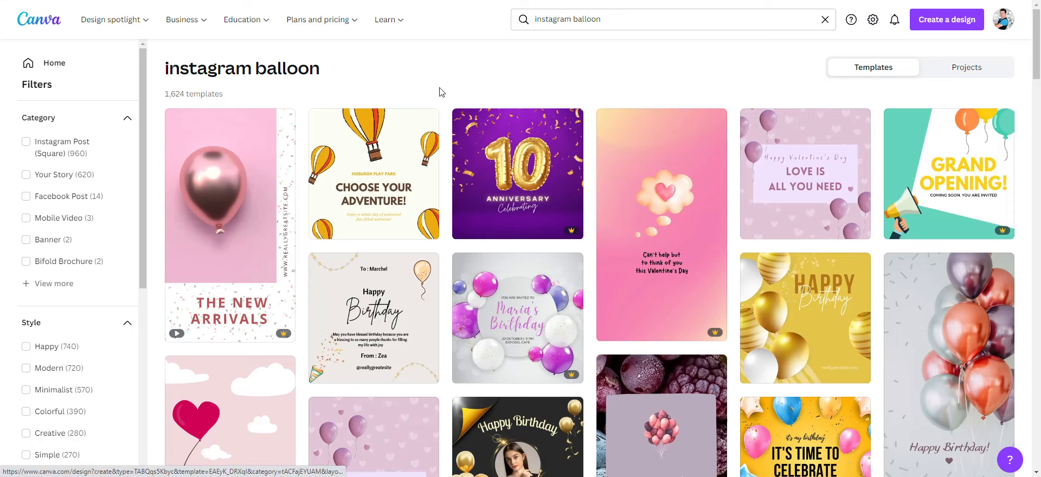
{"action": "left_click", "coordinate": [420, 193]}
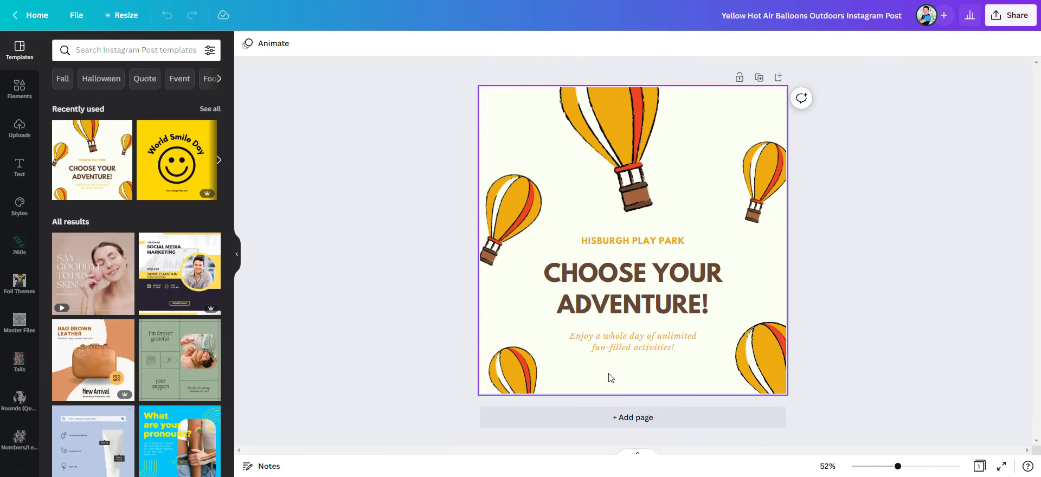
Delete all the balloons and text from the page and set its background to the brand palette's yellow
{"action": "left_click_drag", "start_coordinate": [842, 386], "coordinate": [453, 130]}
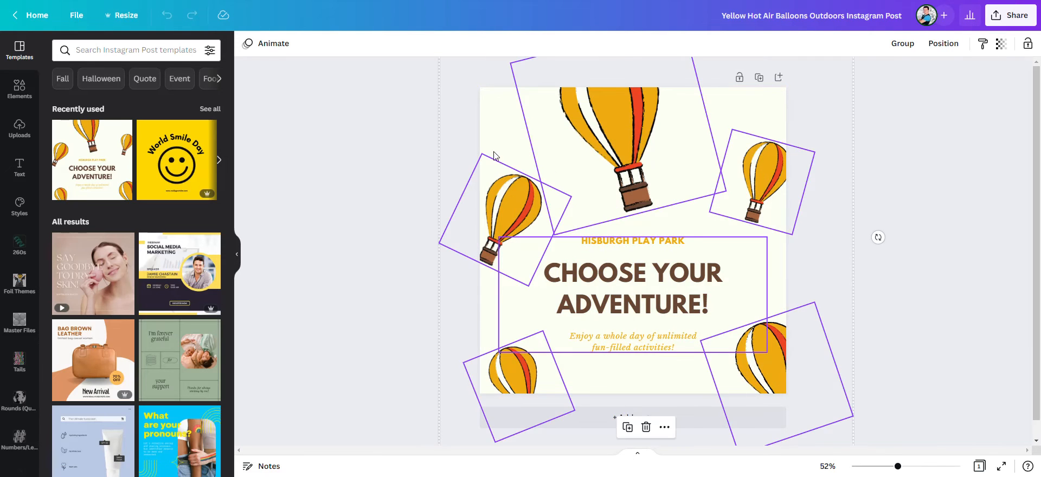
{"action": "key", "text": "Delete"}
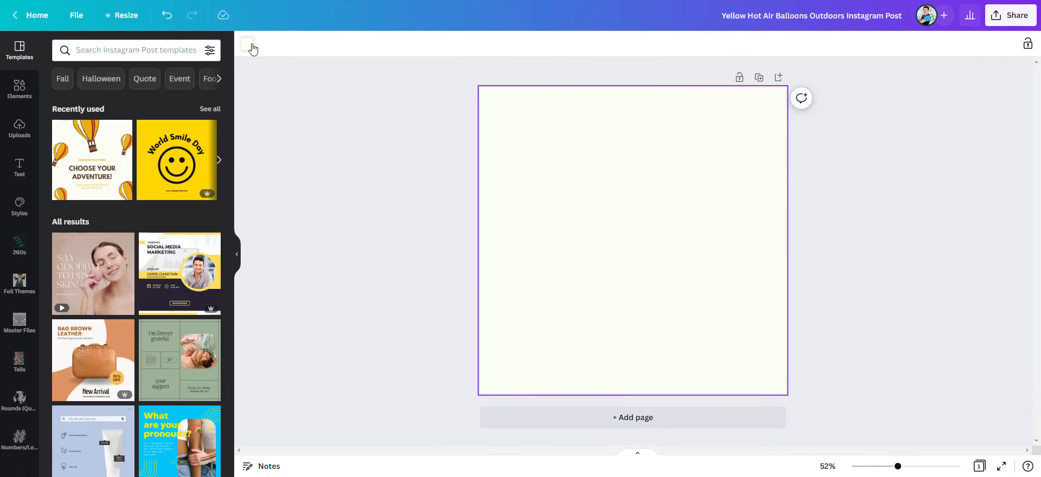
{"action": "left_click", "coordinate": [248, 45]}
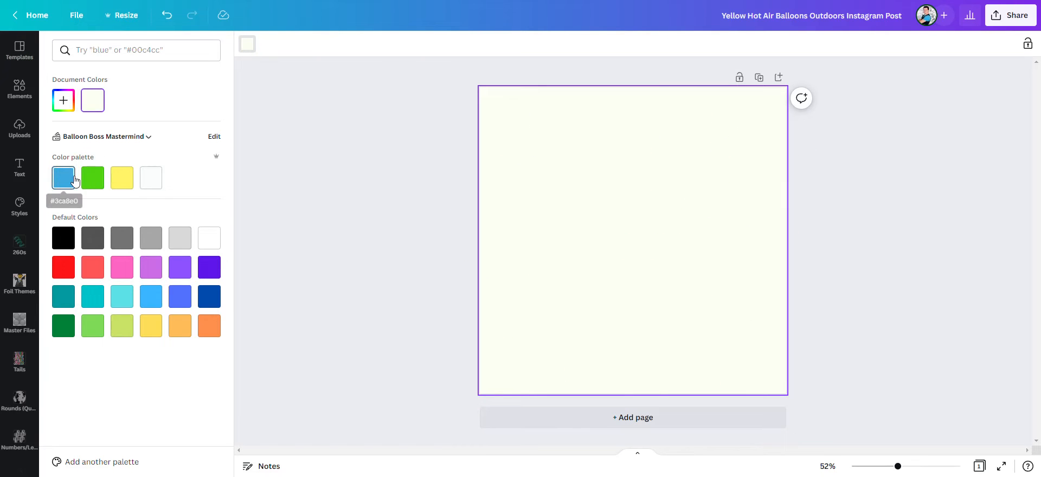
{"action": "left_click", "coordinate": [121, 183]}
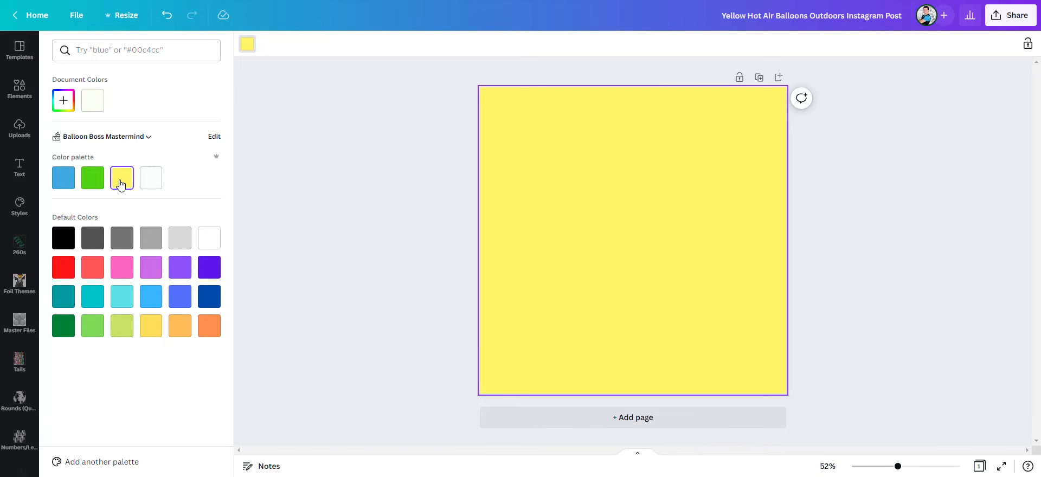
{"action": "left_click", "coordinate": [500, 176]}
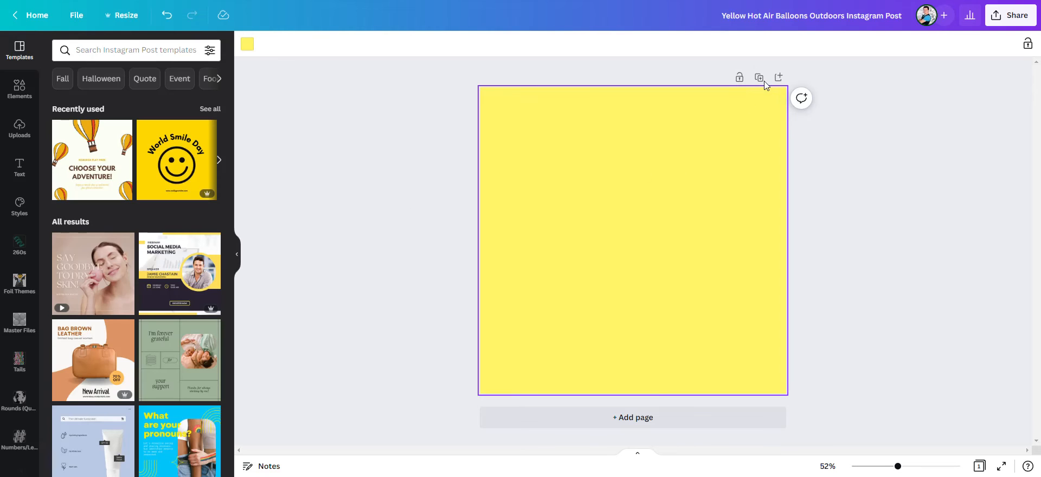
{"action": "left_click", "coordinate": [392, 132]}
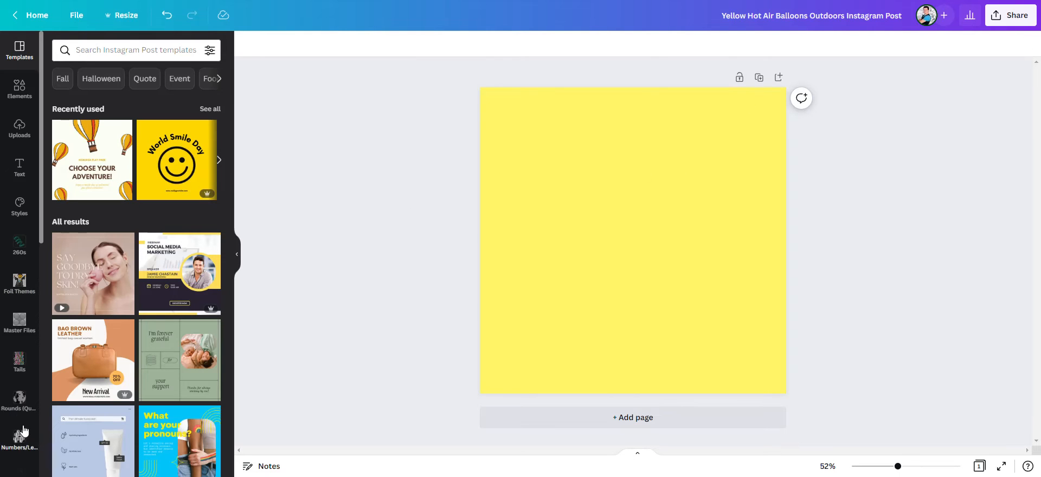
Add the Balloon Coach and Balloon Boss Mastermind brand logos to the page, moving the Mastermind one into the page's lower-left corner
{"action": "scroll", "coordinate": [22, 431], "scroll_direction": "down", "scroll_amount": 10}
{"action": "left_click", "coordinate": [20, 378]}
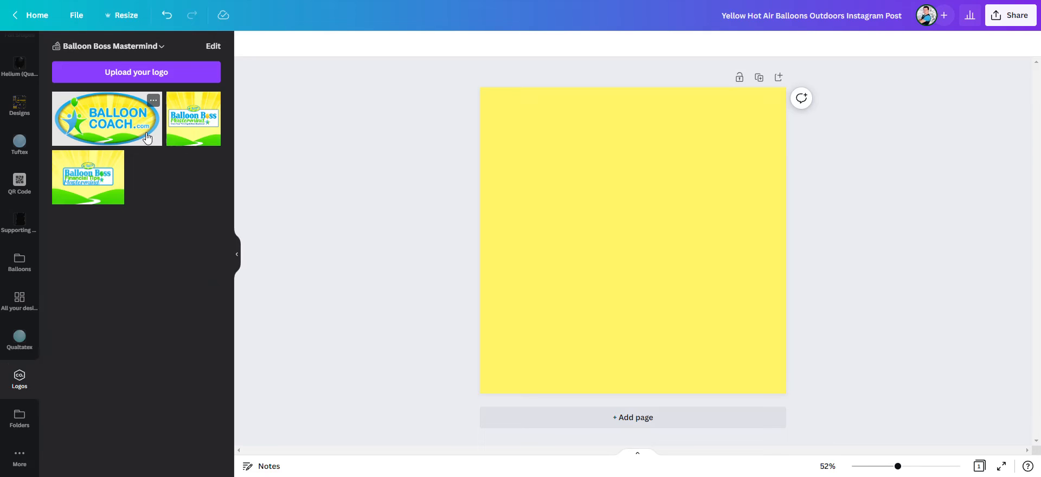
{"action": "left_click", "coordinate": [147, 137]}
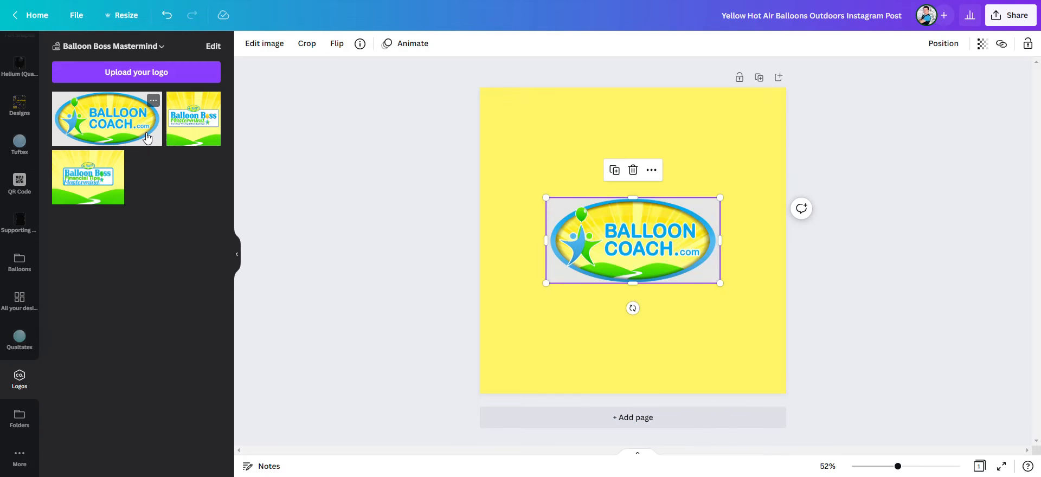
{"action": "left_click", "coordinate": [212, 139]}
{"action": "left_click_drag", "start_coordinate": [652, 288], "coordinate": [600, 342]}
Delete the Balloon Coach logo and enlarge the Balloon Boss Mastermind image to fill the whole page at 1,080 by 1,080
{"action": "left_click", "coordinate": [714, 252]}
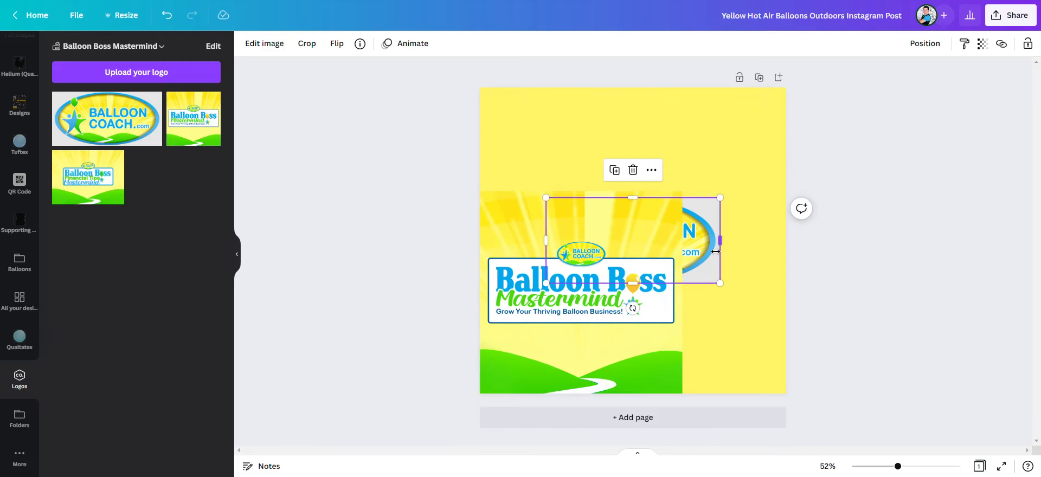
{"action": "key", "text": "Delete"}
{"action": "left_click", "coordinate": [654, 251]}
{"action": "left_click_drag", "start_coordinate": [681, 191], "coordinate": [788, 88]}
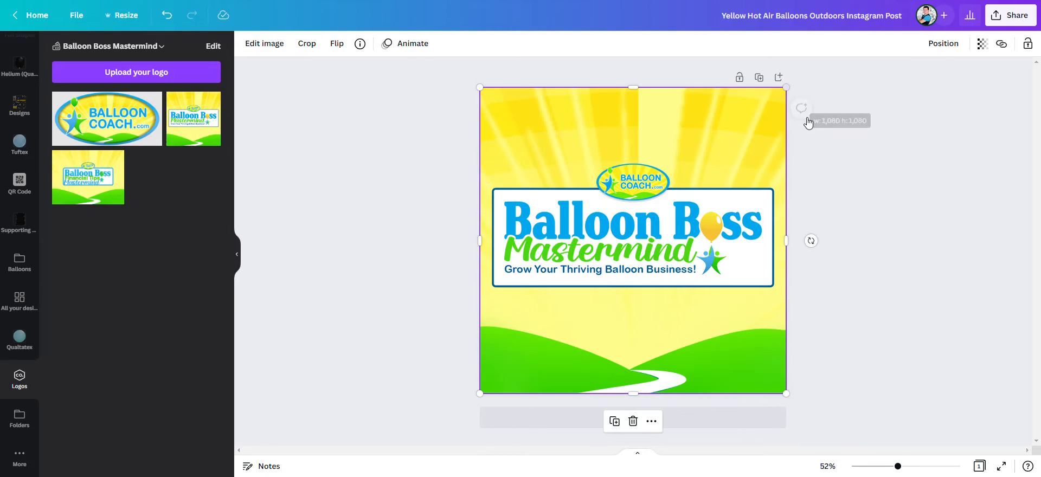
{"action": "left_click", "coordinate": [867, 217]}
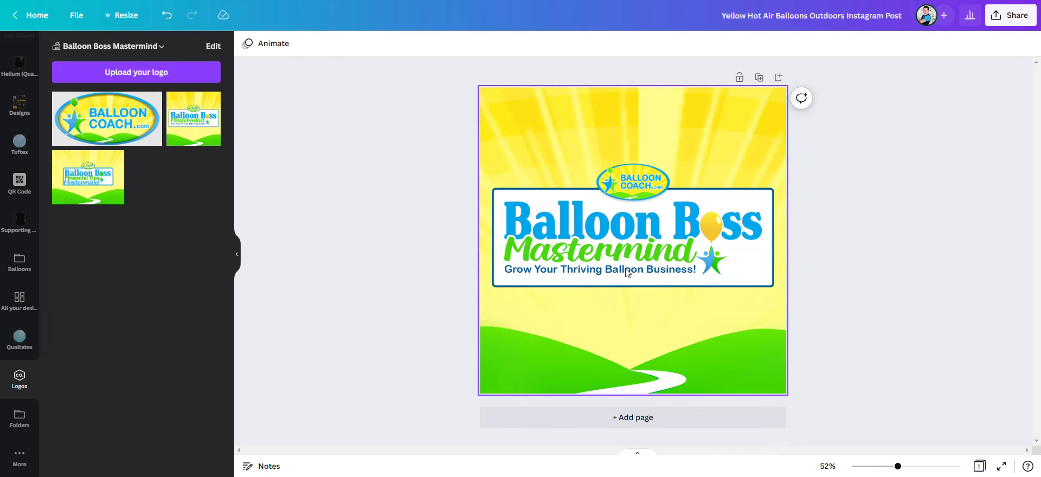
Detach the Balloon Boss Mastermind image from the page background
{"action": "left_click", "coordinate": [741, 140]}
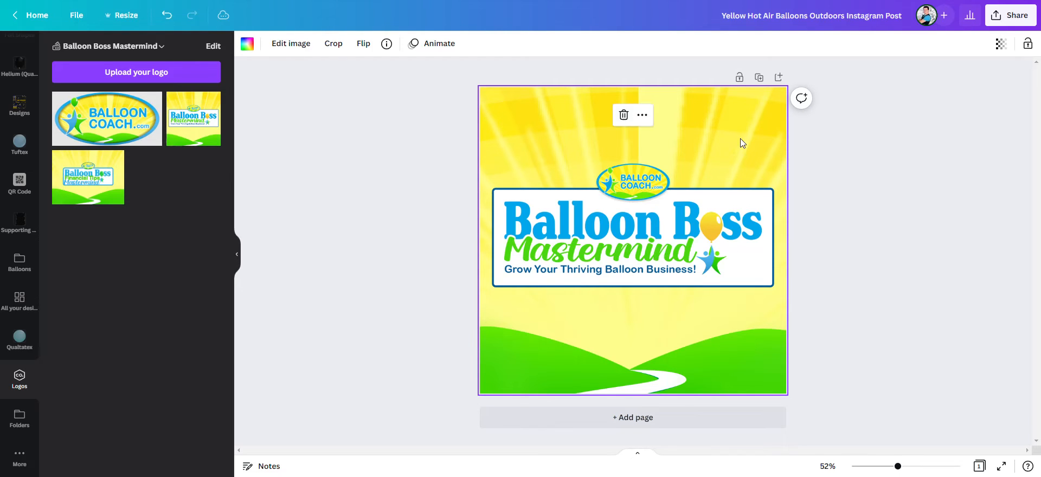
{"action": "right_click", "coordinate": [720, 161]}
{"action": "left_click", "coordinate": [774, 302]}
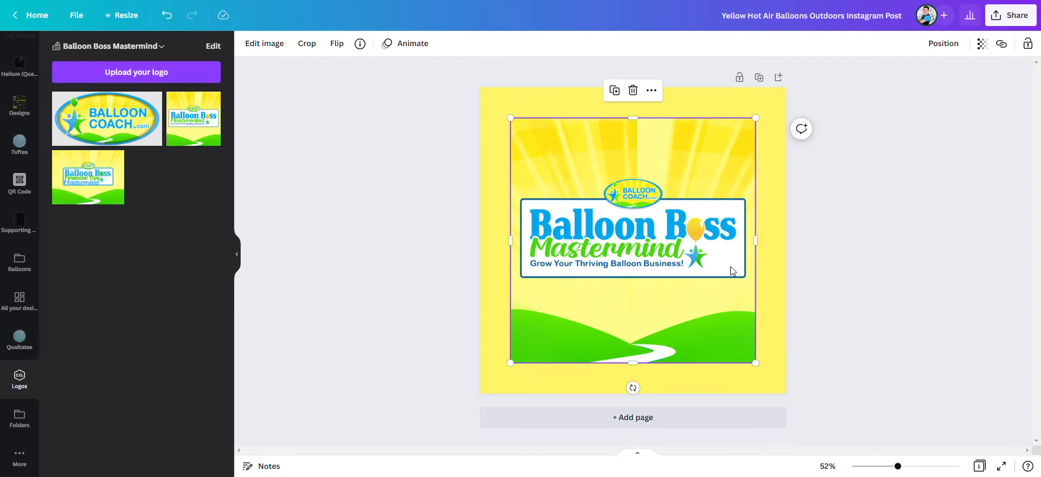
Crop the image down to its green hills and fit it across the full width of the page's bottom edge
{"action": "left_click_drag", "start_coordinate": [645, 119], "coordinate": [646, 287]}
{"action": "left_click_drag", "start_coordinate": [597, 332], "coordinate": [572, 368]}
{"action": "left_click_drag", "start_coordinate": [725, 316], "coordinate": [786, 293]}
{"action": "left_click", "coordinate": [886, 237]}
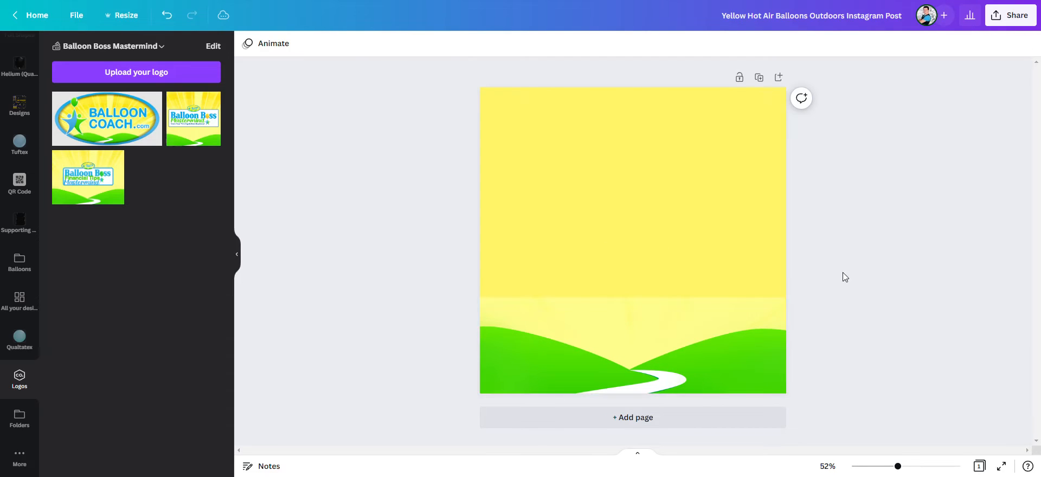
Extend the hills image's crop slightly upward to a height of about 374 px
{"action": "left_click", "coordinate": [636, 325]}
{"action": "mouse_move", "coordinate": [632, 297]}
{"action": "left_mouse_down"}
{"action": "mouse_move", "coordinate": [633, 277]}
{"action": "mouse_move", "coordinate": [646, 289]}
{"action": "left_mouse_up"}
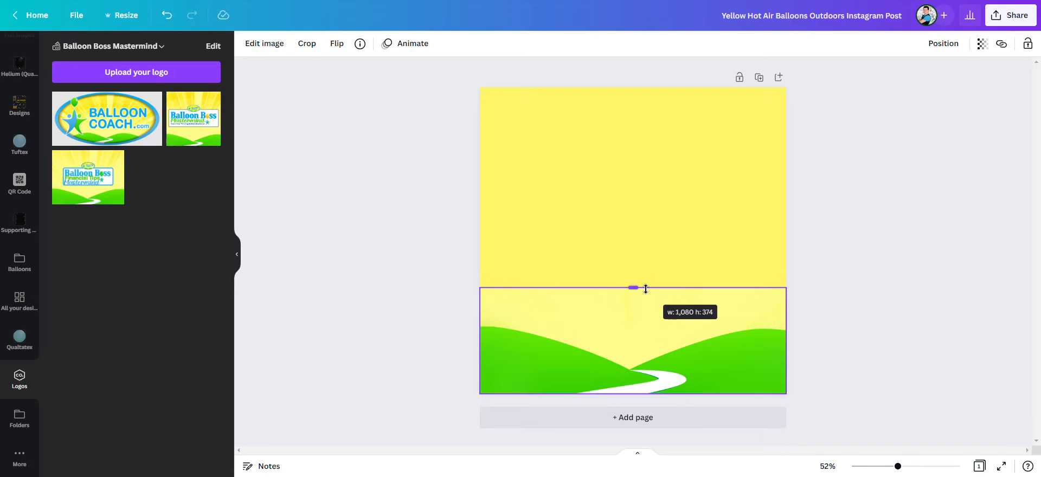
{"action": "left_click", "coordinate": [949, 250]}
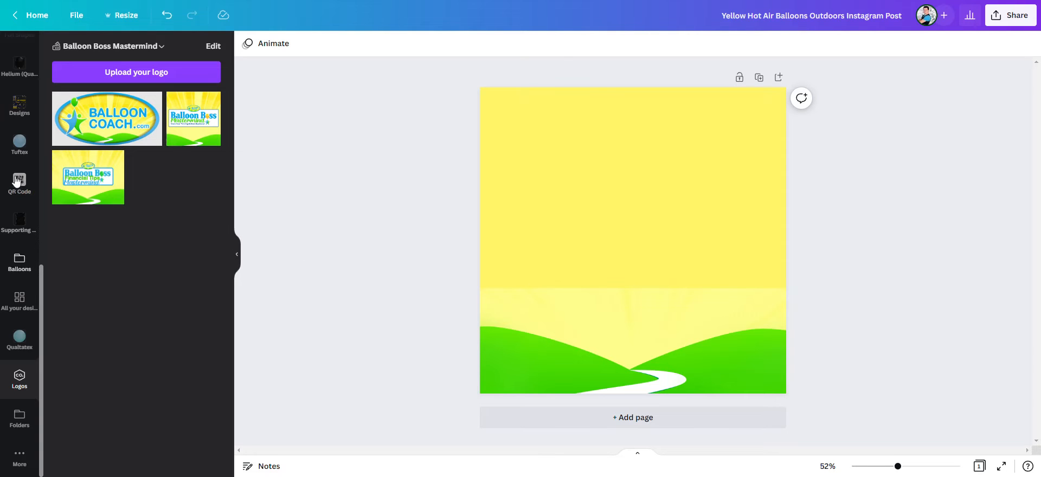
Upload the two "Organic and Classic Decor" image files from the Downloads folder
{"action": "scroll", "coordinate": [26, 107], "scroll_direction": "up", "scroll_amount": 5}
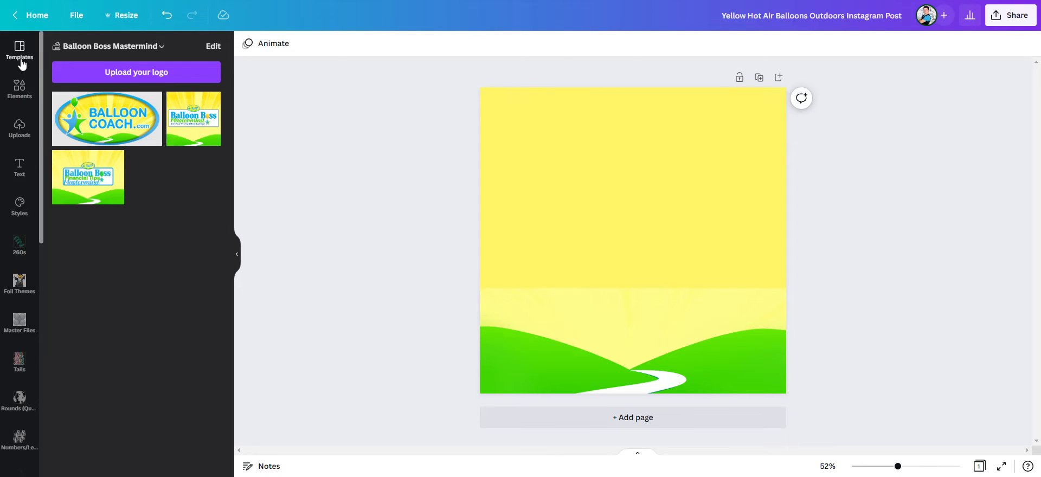
{"action": "left_click", "coordinate": [20, 88]}
{"action": "left_click", "coordinate": [20, 131]}
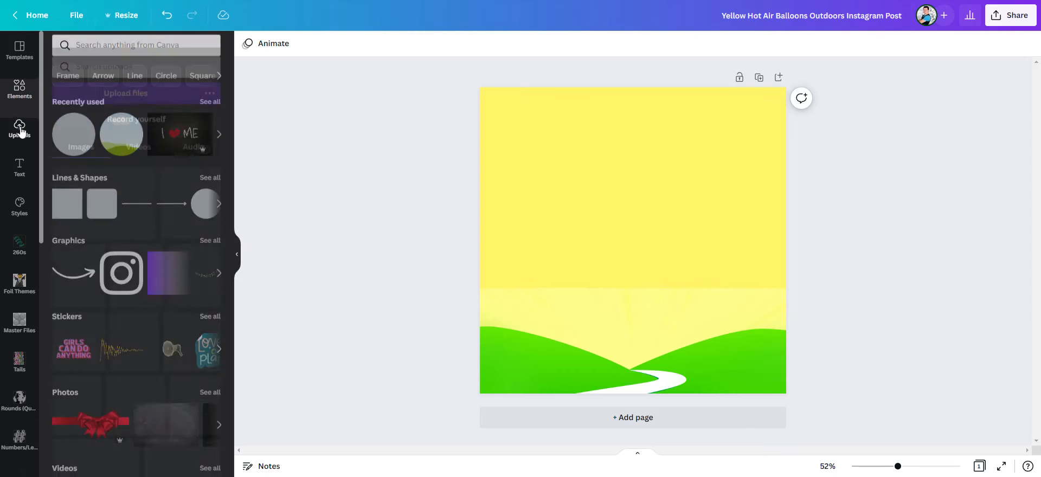
{"action": "left_click", "coordinate": [181, 77]}
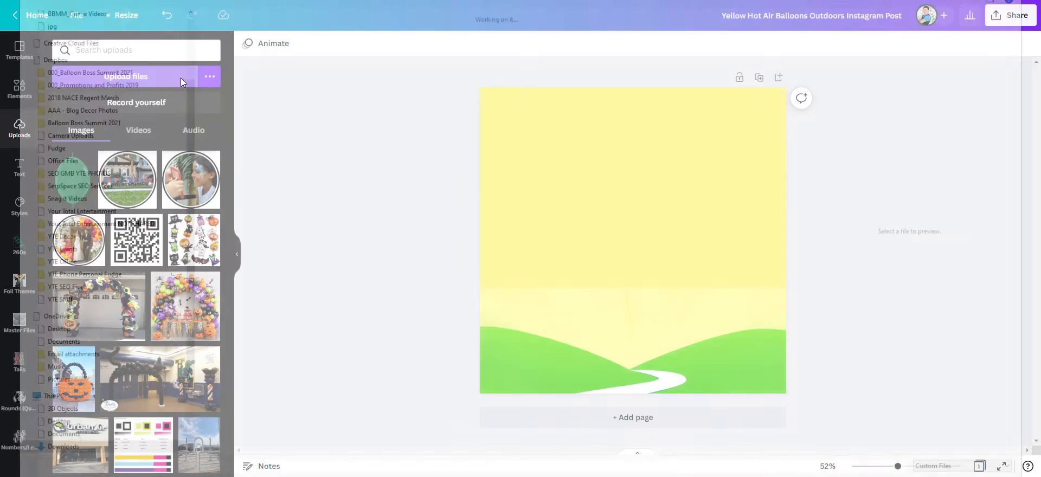
{"action": "left_click_drag", "start_coordinate": [293, 119], "coordinate": [231, 55]}
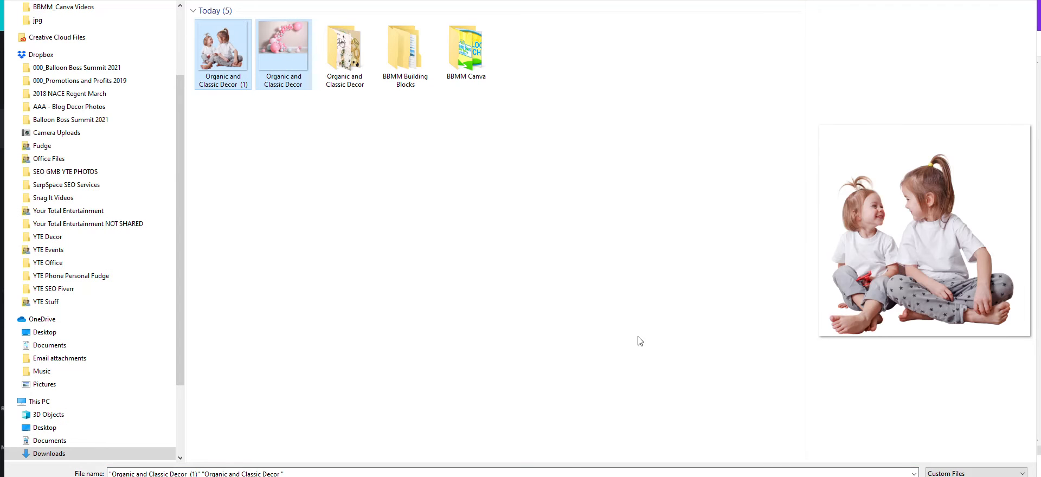
{"action": "left_click", "coordinate": [950, 476]}
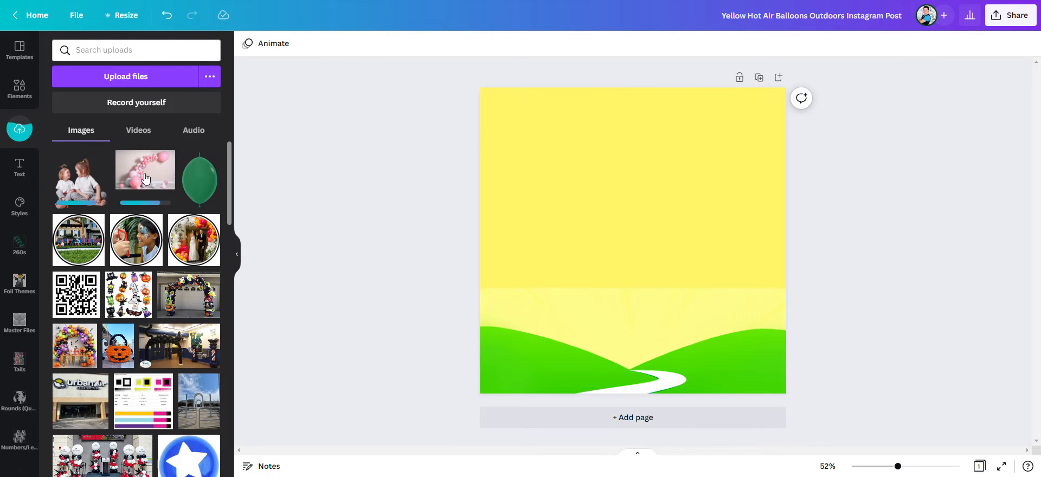
Add the uploaded pink balloon garland photo and enlarge it to span the page's full width, aligned with the top edge
{"action": "left_click", "coordinate": [145, 178]}
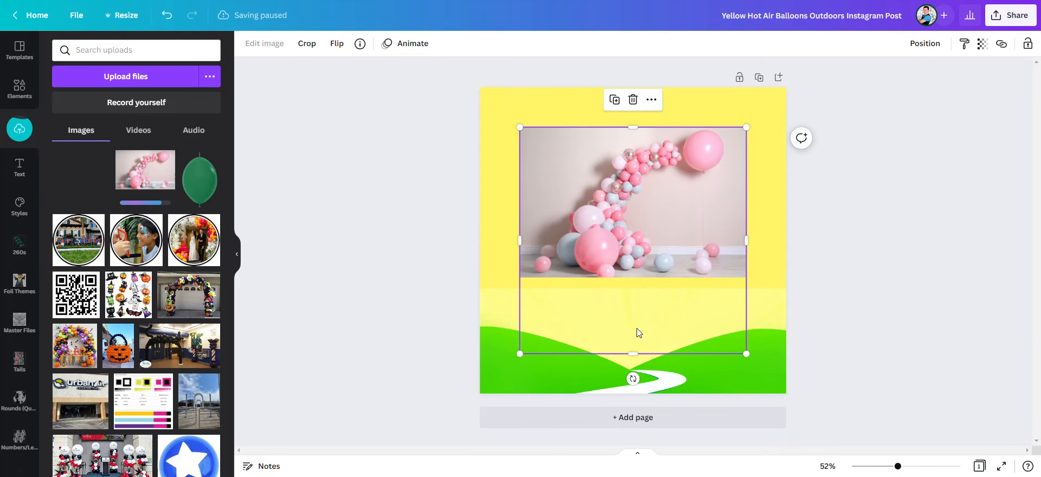
{"action": "left_click_drag", "start_coordinate": [637, 347], "coordinate": [628, 237]}
{"action": "left_click_drag", "start_coordinate": [656, 176], "coordinate": [624, 228]}
{"action": "left_click_drag", "start_coordinate": [706, 141], "coordinate": [793, 96]}
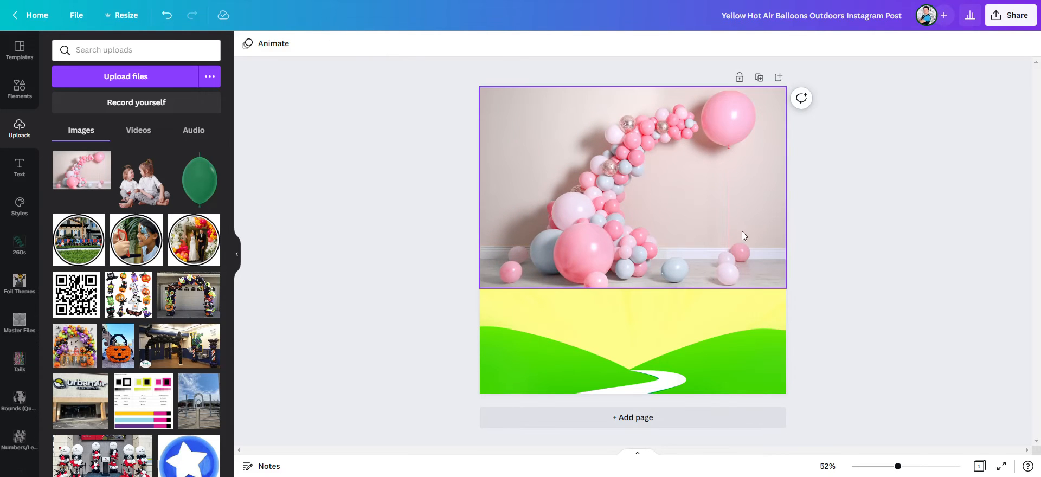
Enlarge the garland photo slightly past both page sides and reposition it so it covers more of the yellow area
{"action": "left_click_drag", "start_coordinate": [673, 234], "coordinate": [658, 235]}
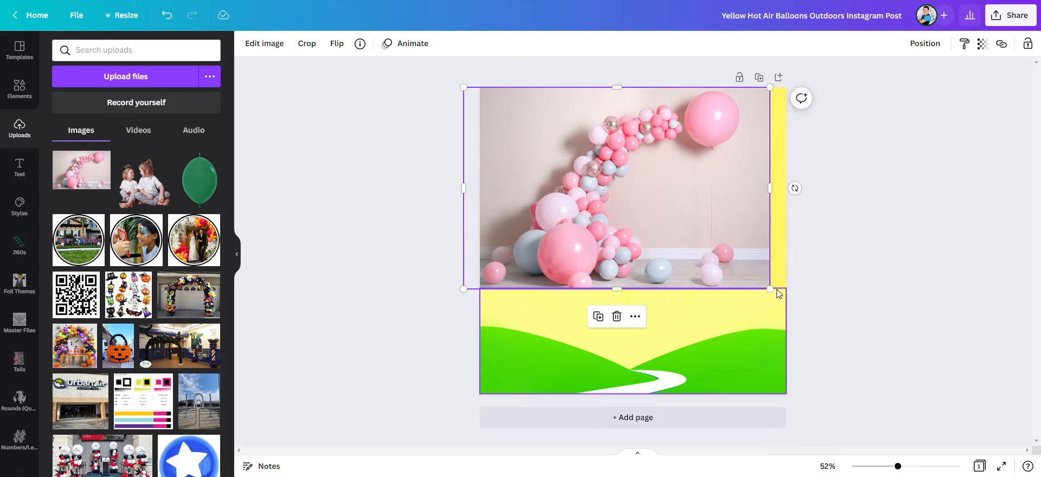
{"action": "left_click_drag", "start_coordinate": [773, 289], "coordinate": [792, 294]}
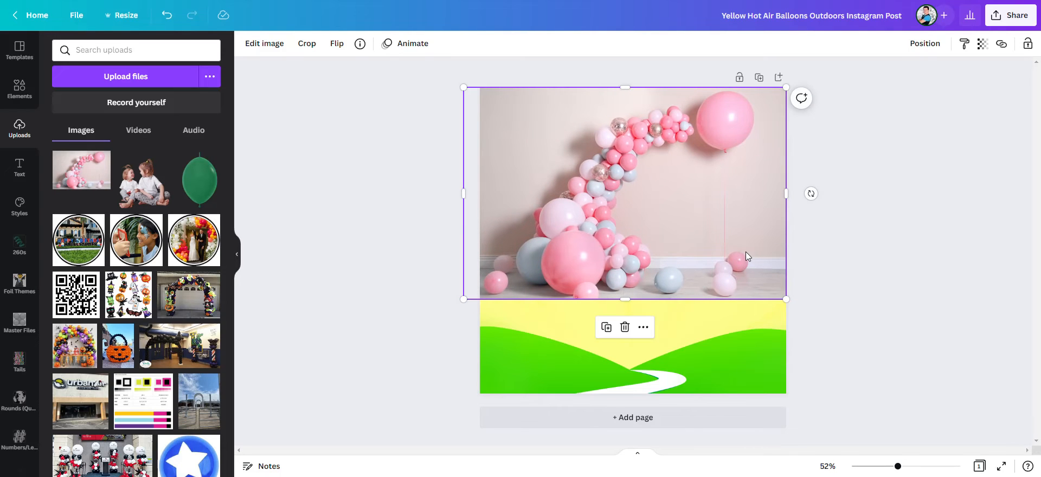
{"action": "left_click", "coordinate": [870, 275]}
{"action": "left_click_drag", "start_coordinate": [669, 230], "coordinate": [677, 241]}
{"action": "left_click_drag", "start_coordinate": [470, 99], "coordinate": [452, 84]}
{"action": "left_click_drag", "start_coordinate": [545, 154], "coordinate": [558, 157]}
{"action": "left_click", "coordinate": [869, 258]}
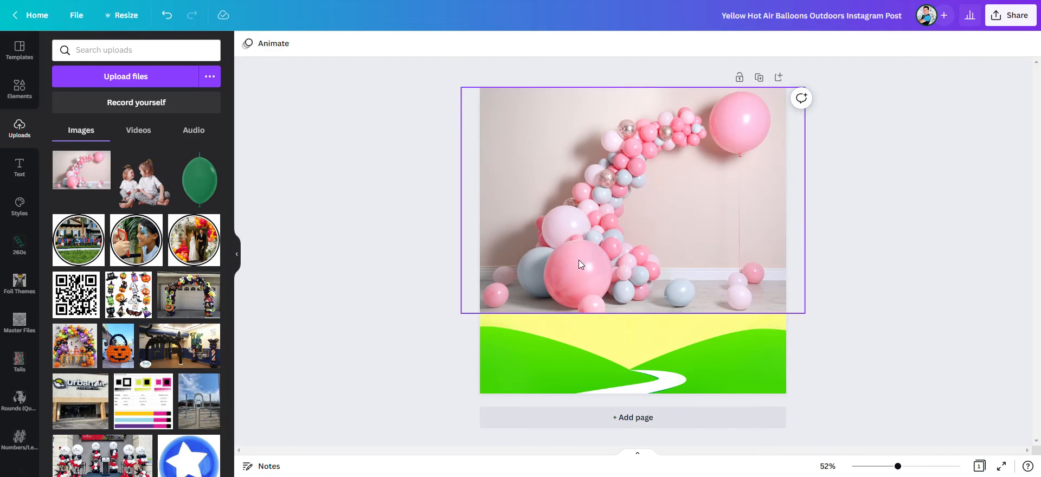
Add the cut-out of the two seated girls, scale it down, and place it at the garland photo's lower right, overlapping the hills
{"action": "left_click", "coordinate": [155, 195]}
{"action": "left_click_drag", "start_coordinate": [662, 294], "coordinate": [712, 282]}
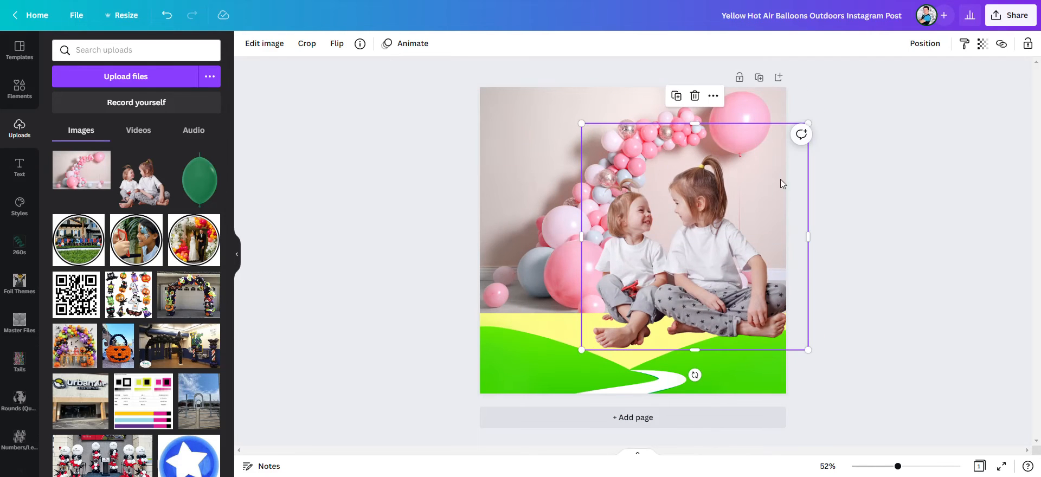
{"action": "left_click_drag", "start_coordinate": [808, 122], "coordinate": [737, 196]}
{"action": "left_click_drag", "start_coordinate": [664, 277], "coordinate": [726, 269]}
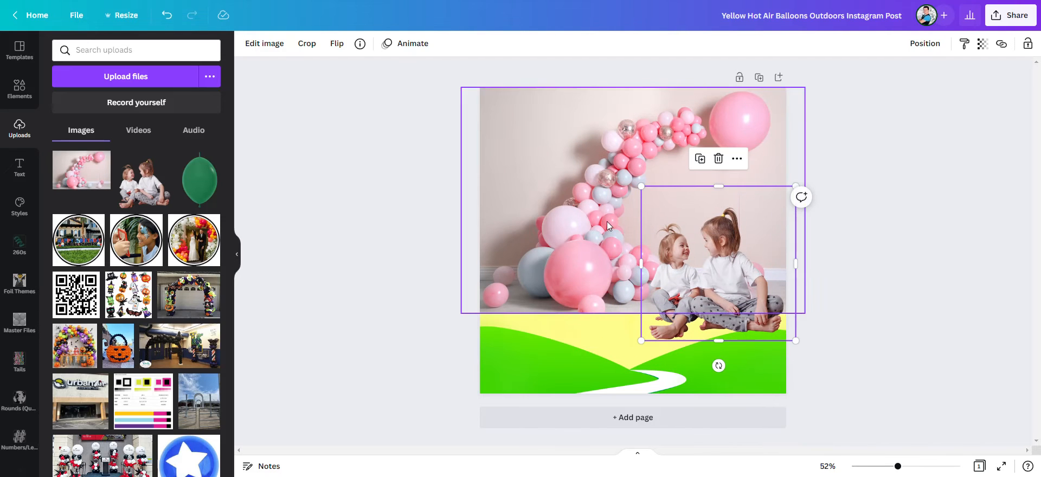
{"action": "mouse_move", "coordinate": [642, 187]}
{"action": "left_mouse_down"}
{"action": "mouse_move", "coordinate": [622, 169]}
{"action": "mouse_move", "coordinate": [630, 174]}
{"action": "left_mouse_up"}
{"action": "left_click_drag", "start_coordinate": [695, 287], "coordinate": [697, 281]}
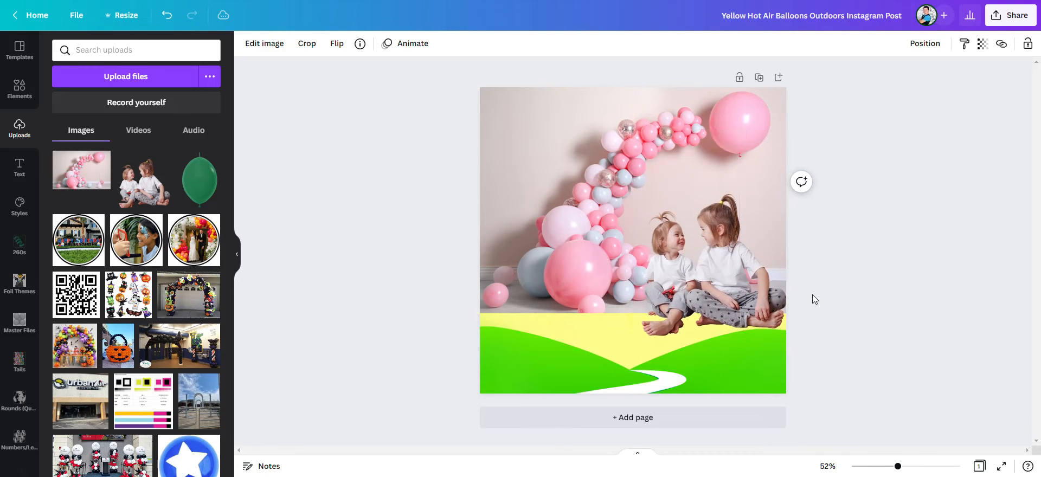
{"action": "left_click", "coordinate": [880, 298]}
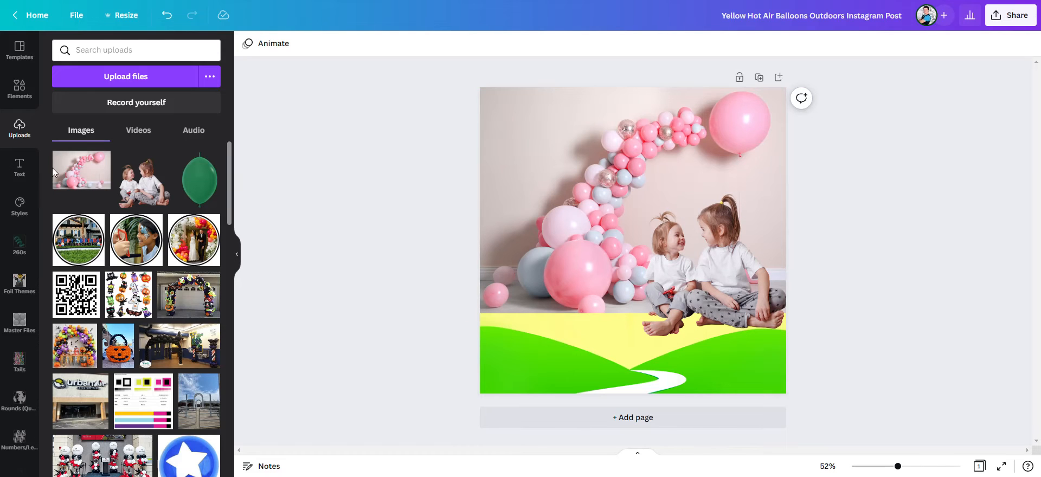
Insert the oval BalloonCoach.com logo from the brand logos and remove its background
{"action": "scroll", "coordinate": [29, 364], "scroll_direction": "down", "scroll_amount": 5}
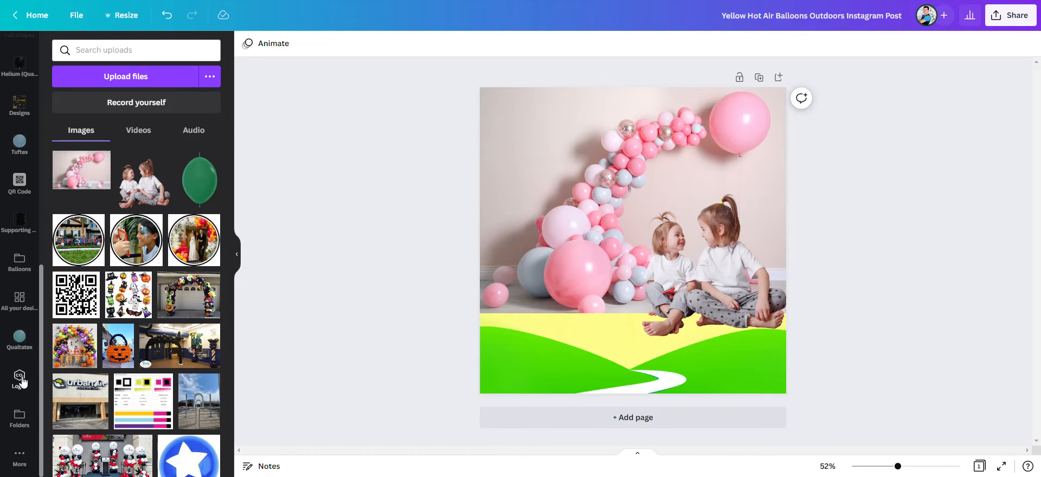
{"action": "left_click", "coordinate": [19, 380]}
{"action": "left_click", "coordinate": [119, 125]}
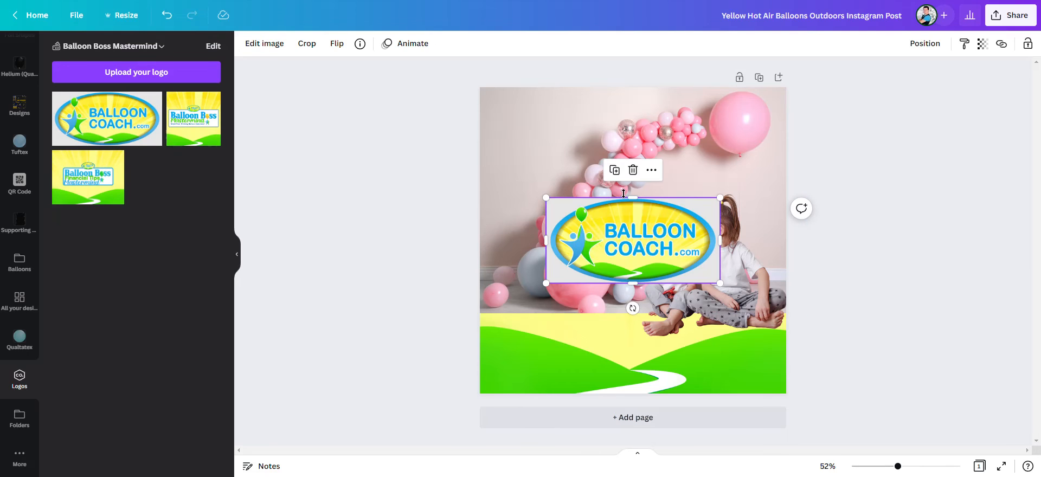
{"action": "left_click", "coordinate": [261, 43]}
{"action": "left_click", "coordinate": [94, 135]}
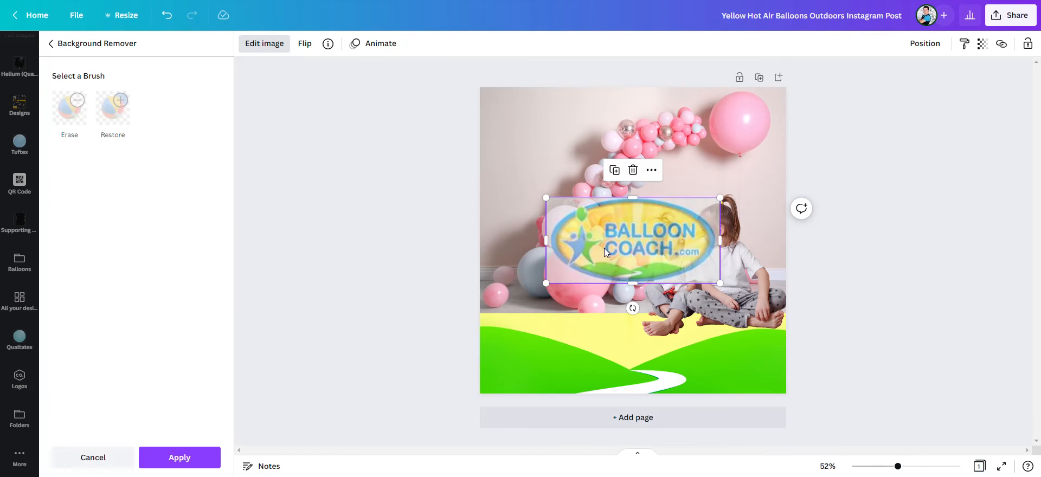
{"action": "left_click", "coordinate": [179, 457]}
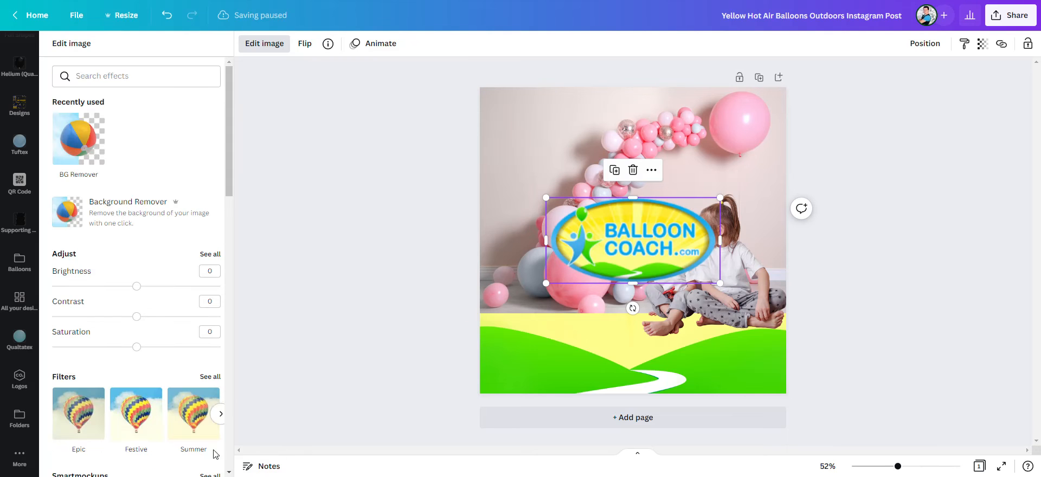
{"action": "left_click", "coordinate": [626, 278]}
Shrink the BalloonCoach.com logo and place it in the page's bottom-left corner over the green hills
{"action": "left_click_drag", "start_coordinate": [685, 253], "coordinate": [586, 140]}
{"action": "left_click_drag", "start_coordinate": [534, 122], "coordinate": [532, 369]}
{"action": "left_click_drag", "start_coordinate": [584, 340], "coordinate": [577, 354]}
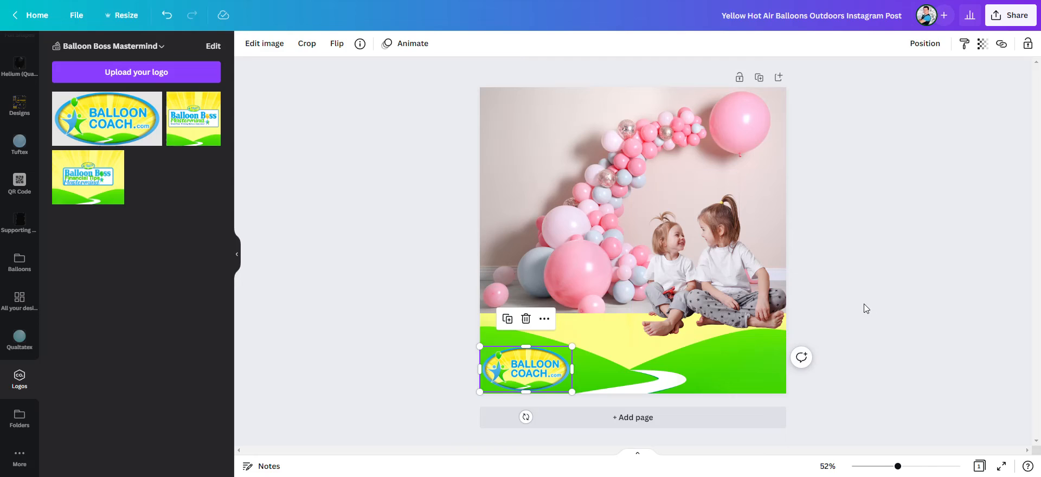
{"action": "left_click", "coordinate": [863, 305]}
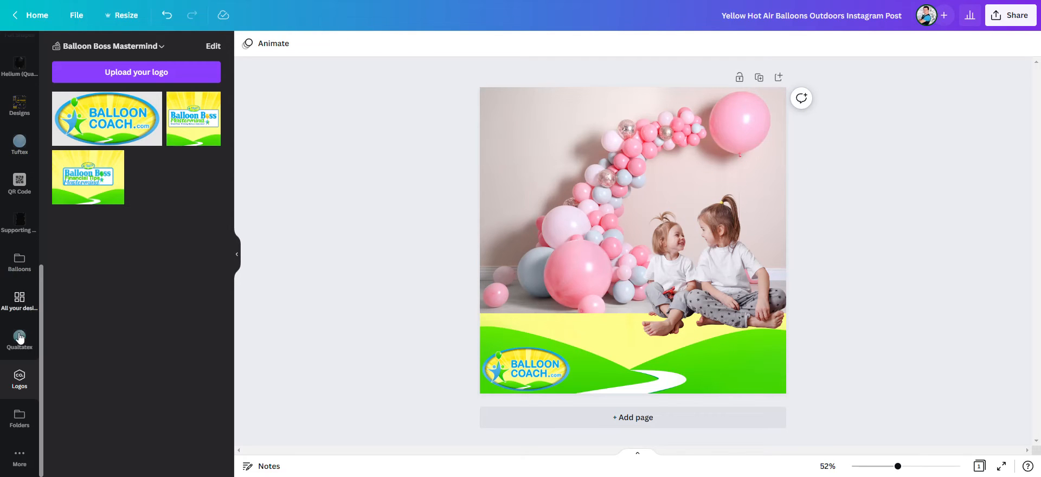
Add a heading in the Balloon Boss Mastermind brand style and move it to the page's top-left corner
{"action": "scroll", "coordinate": [23, 230], "scroll_direction": "up", "scroll_amount": 5}
{"action": "left_click", "coordinate": [19, 167]}
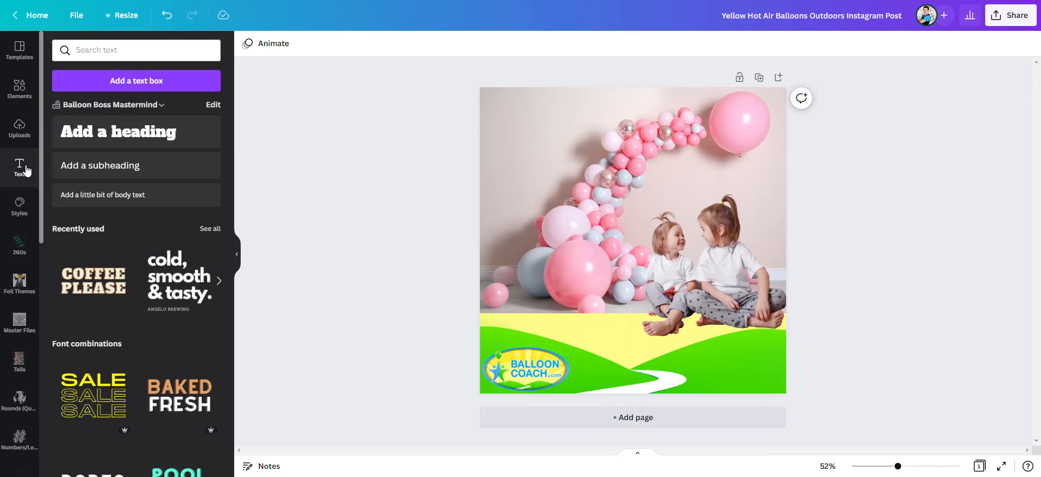
{"action": "left_click", "coordinate": [160, 105]}
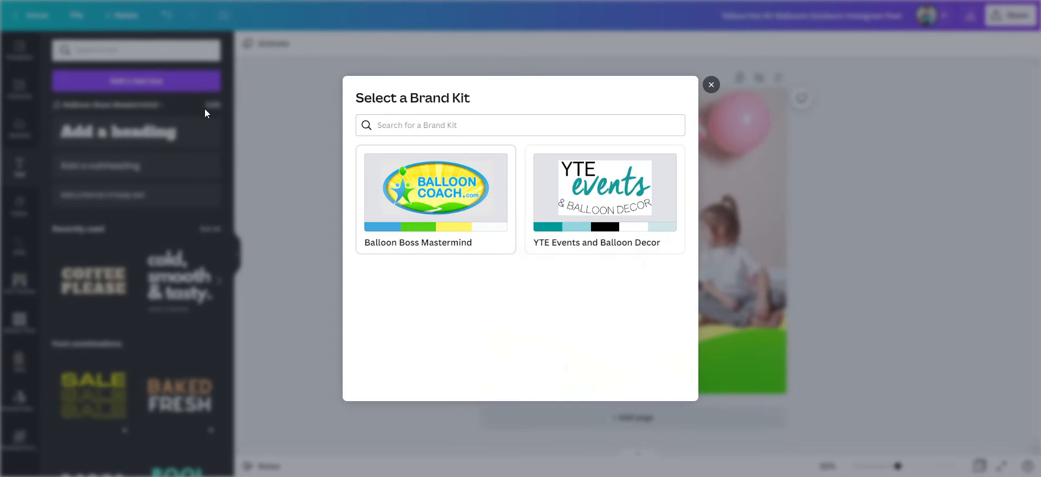
{"action": "left_click", "coordinate": [711, 84]}
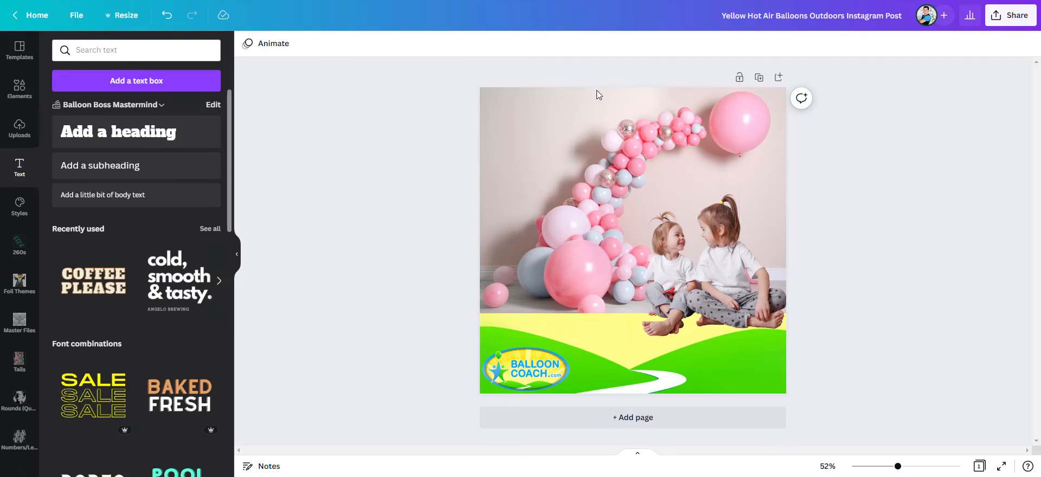
{"action": "left_click", "coordinate": [169, 139]}
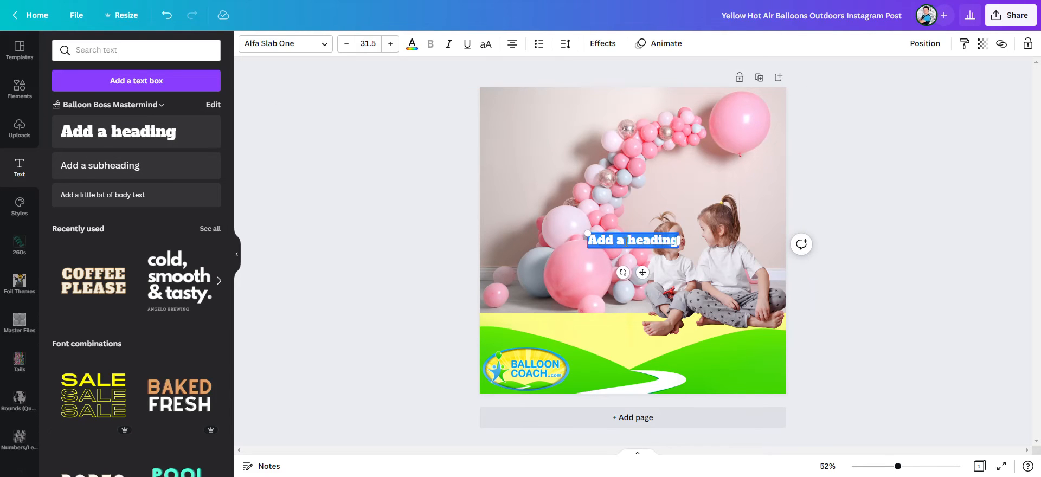
{"action": "left_click_drag", "start_coordinate": [642, 273], "coordinate": [558, 176]}
{"action": "left_click_drag", "start_coordinate": [537, 137], "coordinate": [535, 129]}
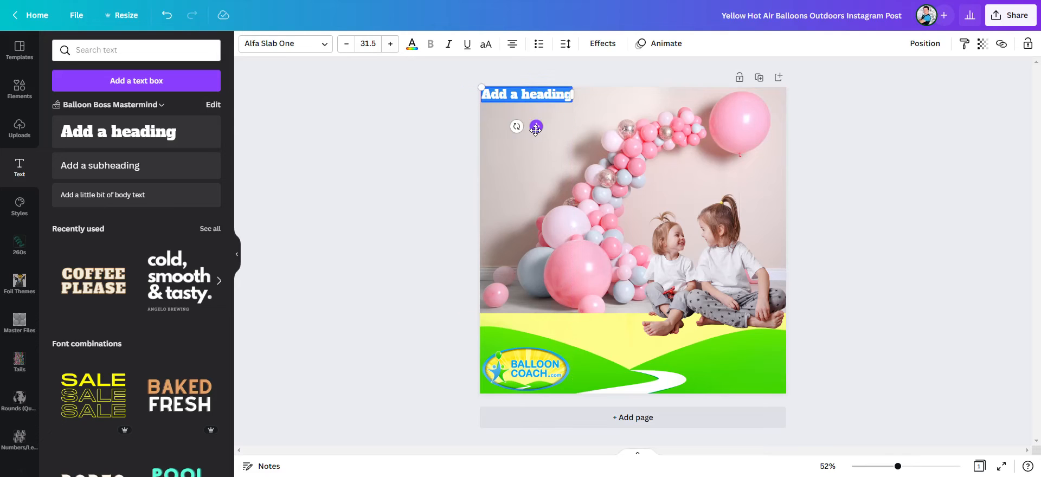
Enlarge the heading to a font size of about 57.1, keeping it near the page's top-left corner
{"action": "left_click_drag", "start_coordinate": [571, 101], "coordinate": [589, 149]}
{"action": "left_click", "coordinate": [582, 110]}
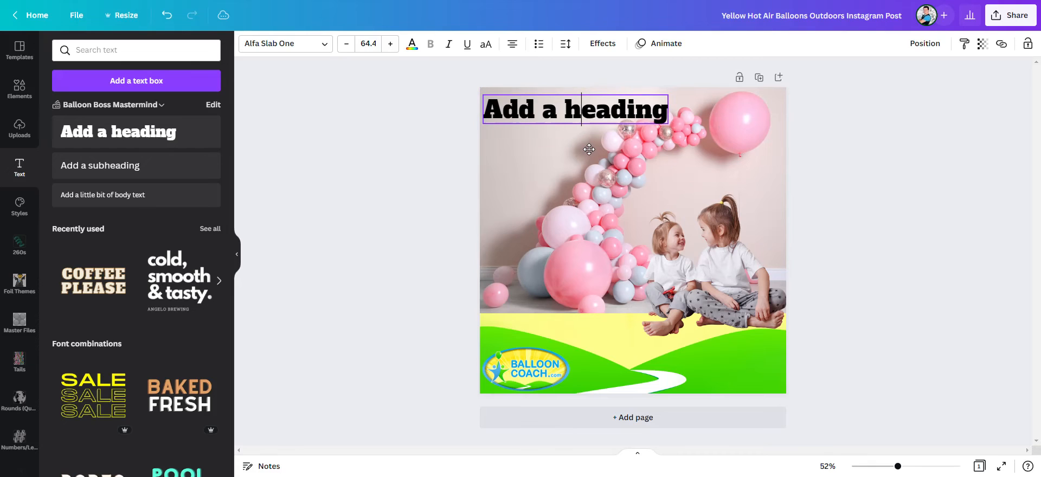
{"action": "left_click_drag", "start_coordinate": [670, 123], "coordinate": [648, 119]}
Replace the heading's placeholder text with "Balloons Bring Friendships", one word per line
{"action": "double_click", "coordinate": [617, 109]}
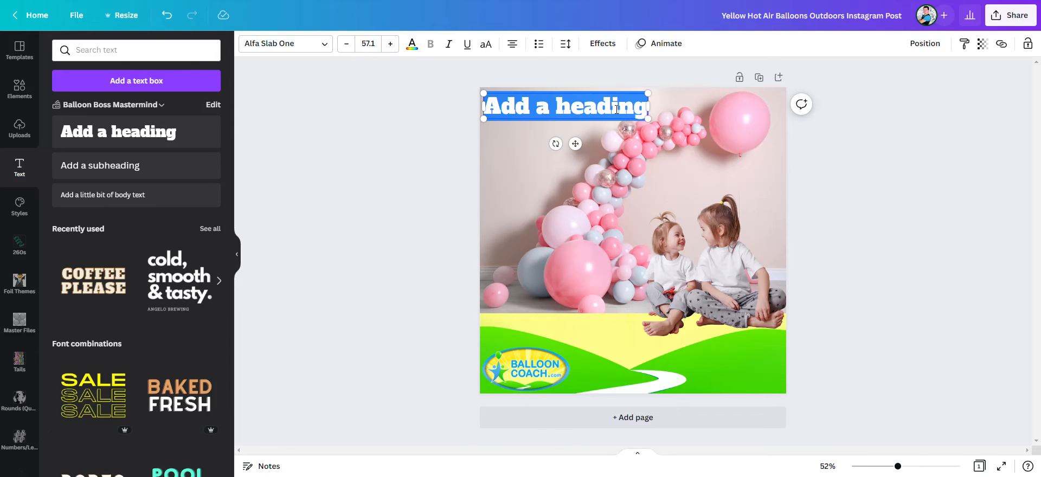
{"action": "type", "text": "B"}
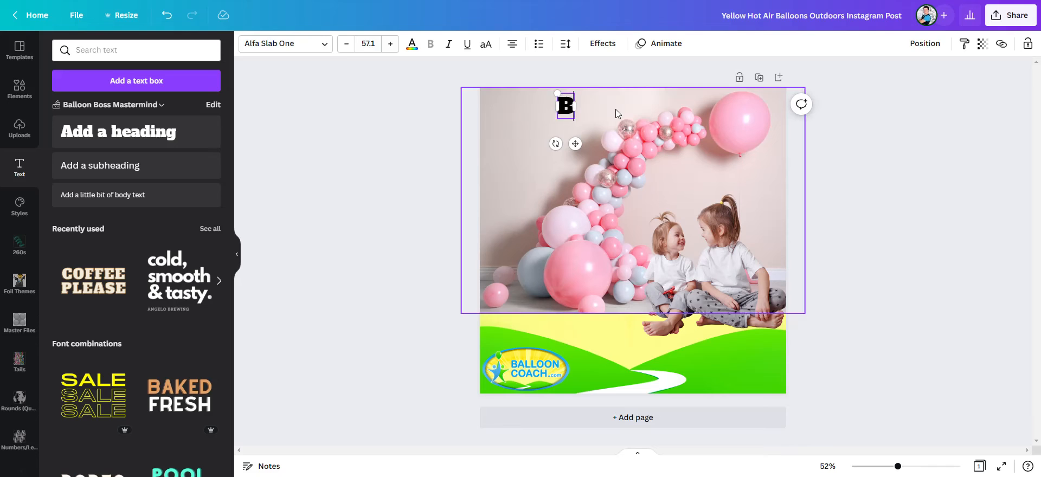
{"action": "type", "text": "alloons"}
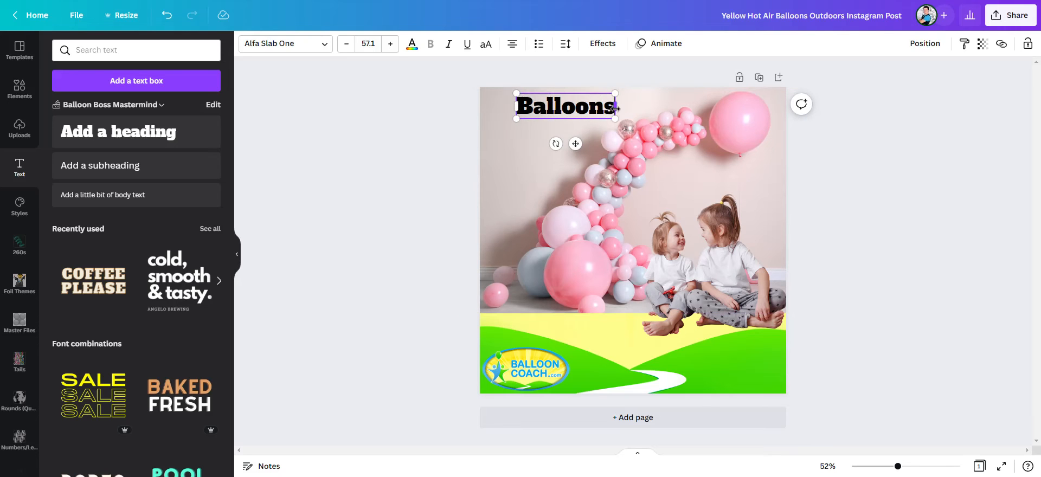
{"action": "key", "text": "Return"}
{"action": "type", "text": "Bring"}
{"action": "key", "text": "Return"}
{"action": "type", "text": "Frien"}
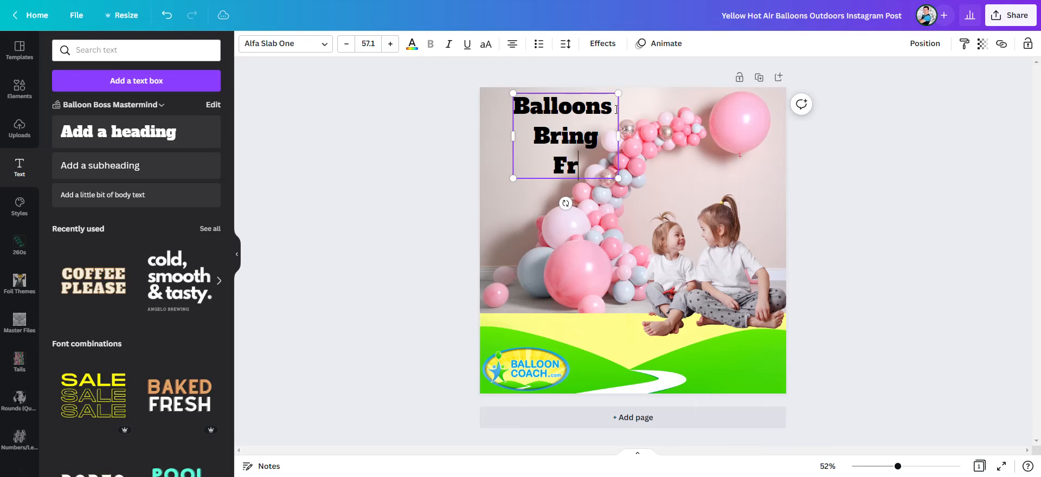
{"action": "type", "text": "dships"}
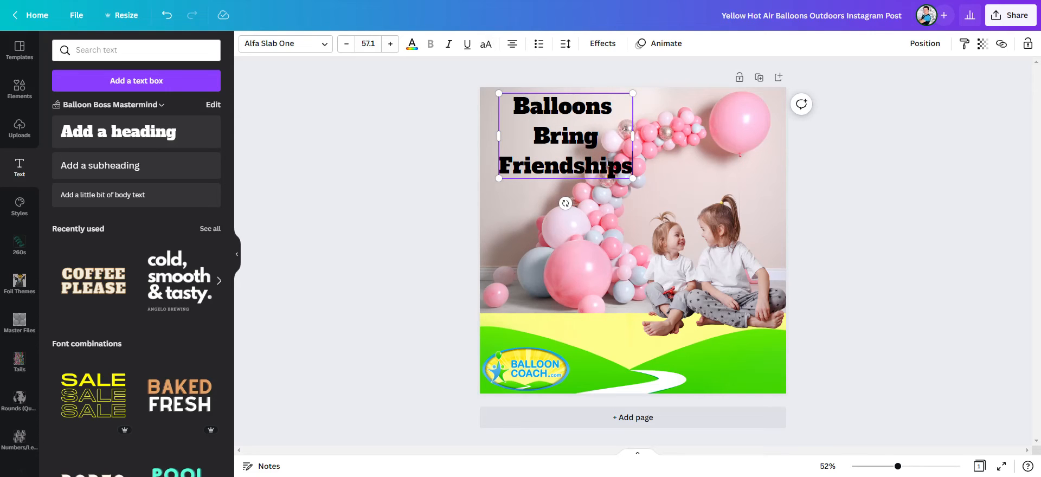
Left-align the three-line heading and shift it closer to the page's left edge
{"action": "key", "text": "ctrl+a"}
{"action": "left_click", "coordinate": [513, 44]}
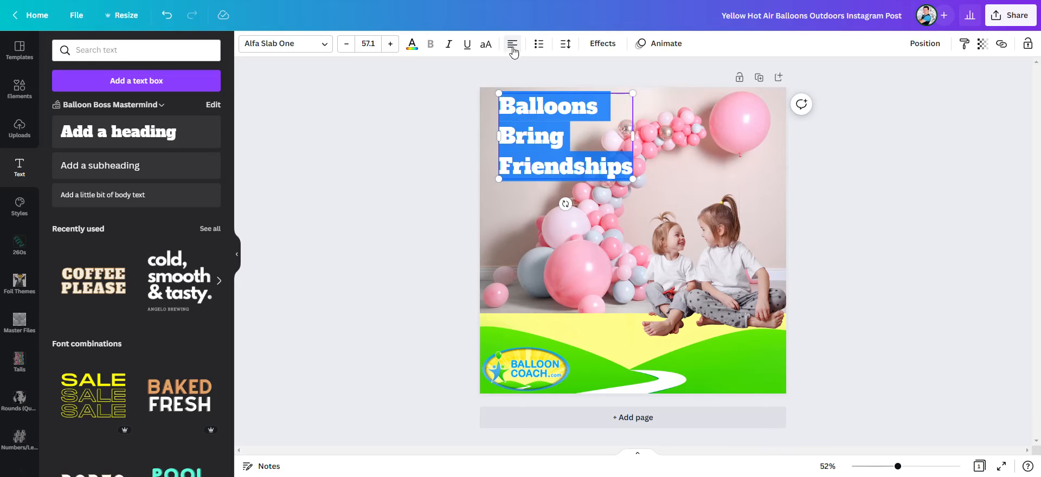
{"action": "left_click", "coordinate": [848, 199]}
{"action": "left_click_drag", "start_coordinate": [585, 150], "coordinate": [572, 151]}
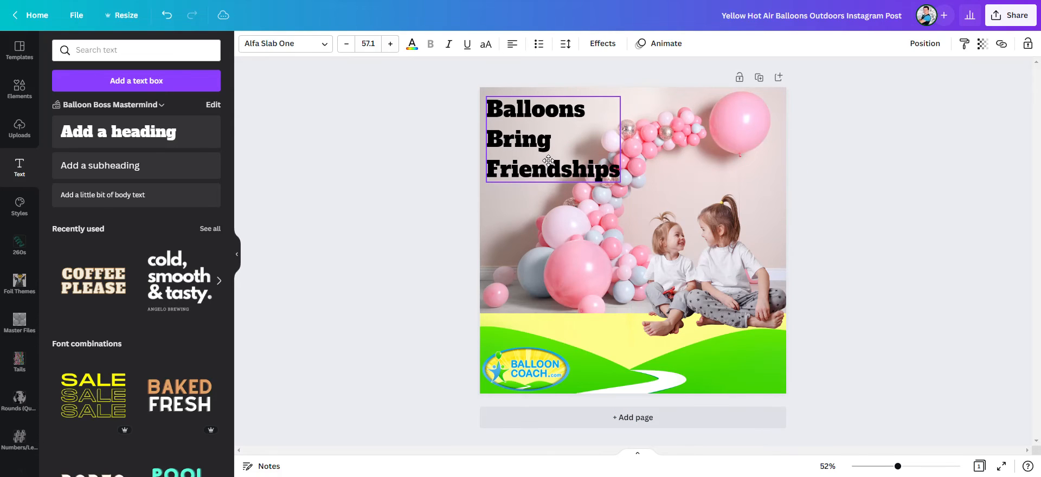
Shorten the heading's last word from "Friendships" to "Friends"
{"action": "double_click", "coordinate": [593, 167]}
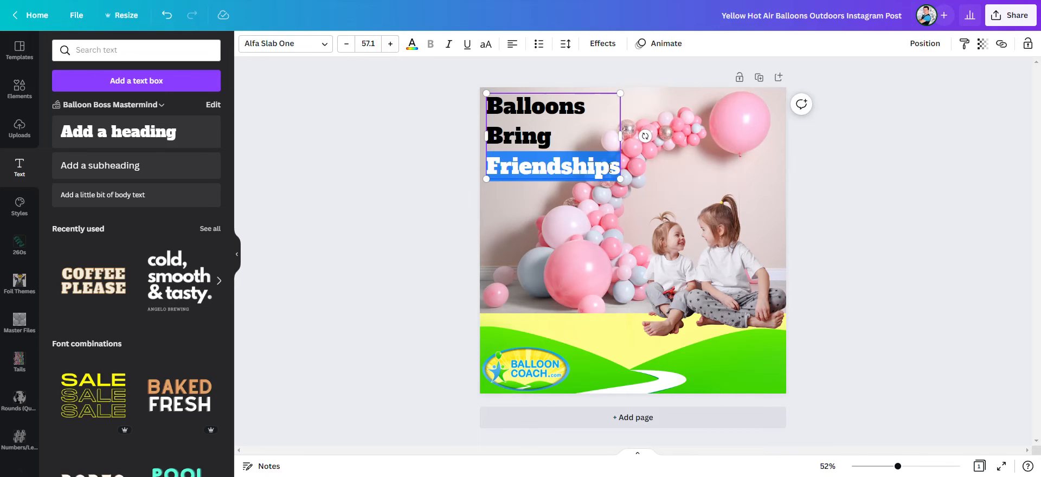
{"action": "left_click", "coordinate": [610, 168]}
{"action": "left_click_drag", "start_coordinate": [617, 169], "coordinate": [558, 172]}
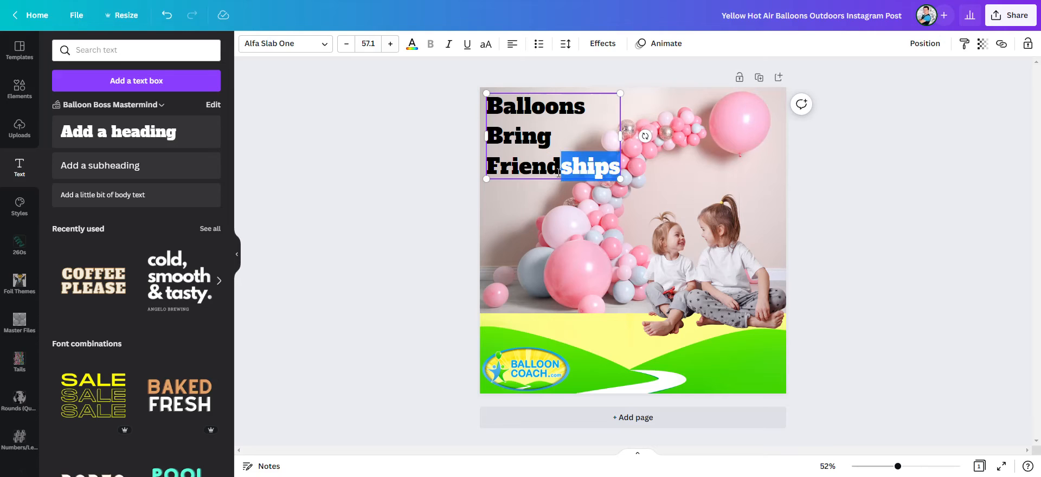
{"action": "type", "text": "s"}
{"action": "left_click", "coordinate": [847, 174]}
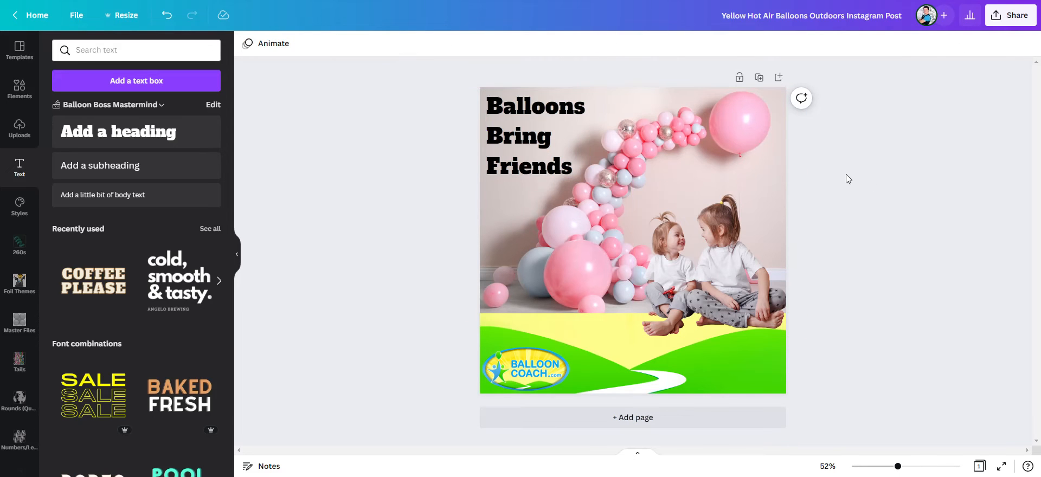
Enlarge the heading to a font size of about 60.3 and replace the word "Bring" with "Make"
{"action": "left_click", "coordinate": [588, 177]}
{"action": "left_click_drag", "start_coordinate": [591, 179], "coordinate": [597, 182]}
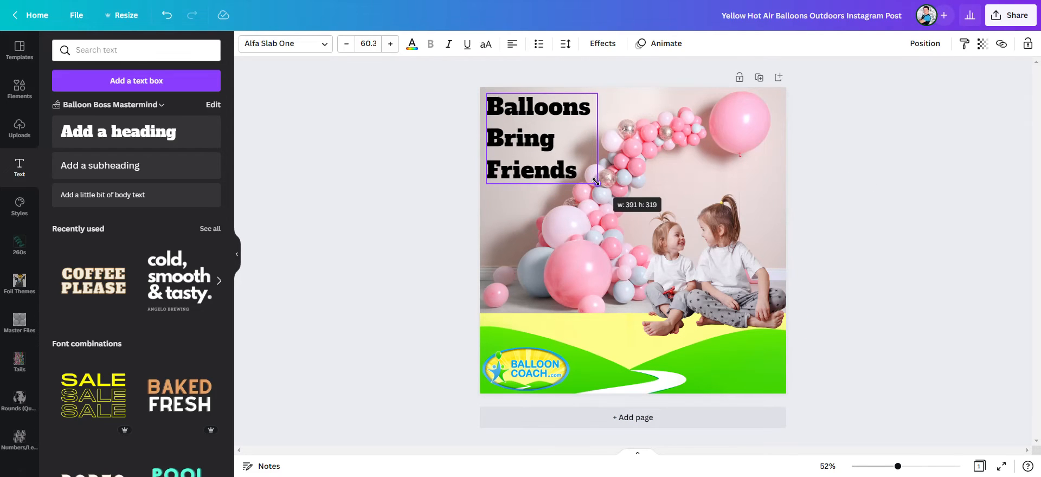
{"action": "double_click", "coordinate": [540, 138]}
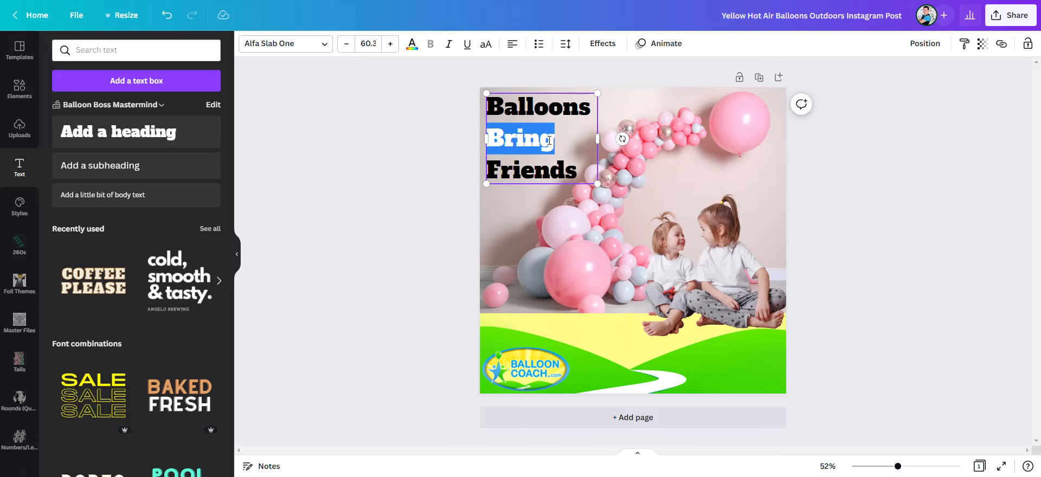
{"action": "type", "text": "Make"}
{"action": "left_click", "coordinate": [898, 277]}
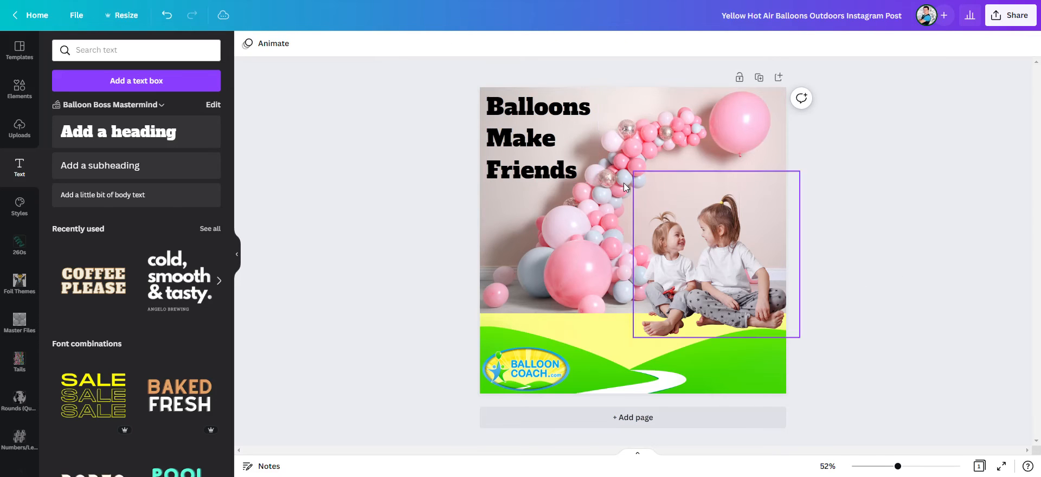
{"action": "left_click", "coordinate": [607, 332]}
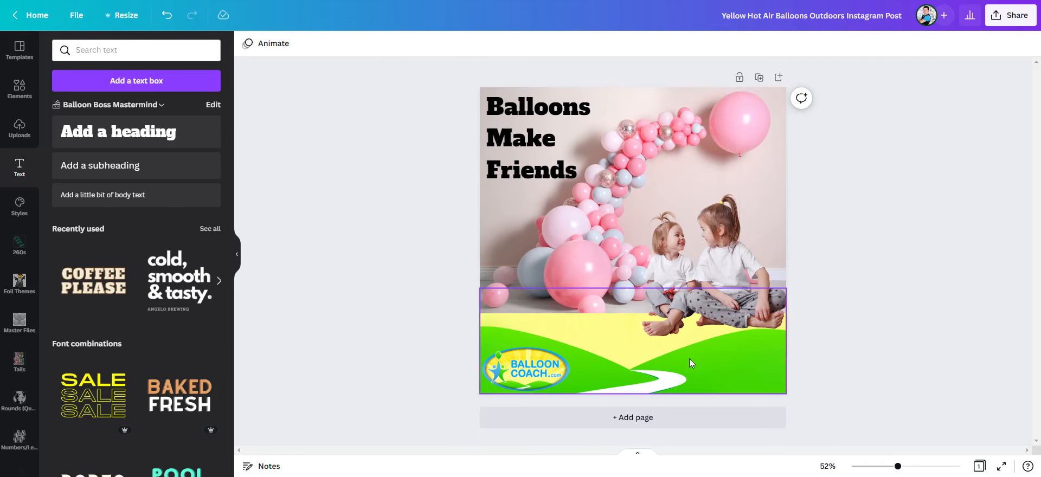
Duplicate the finished post as a second page and select the pink garland photo on the copy
{"action": "left_click", "coordinate": [865, 238]}
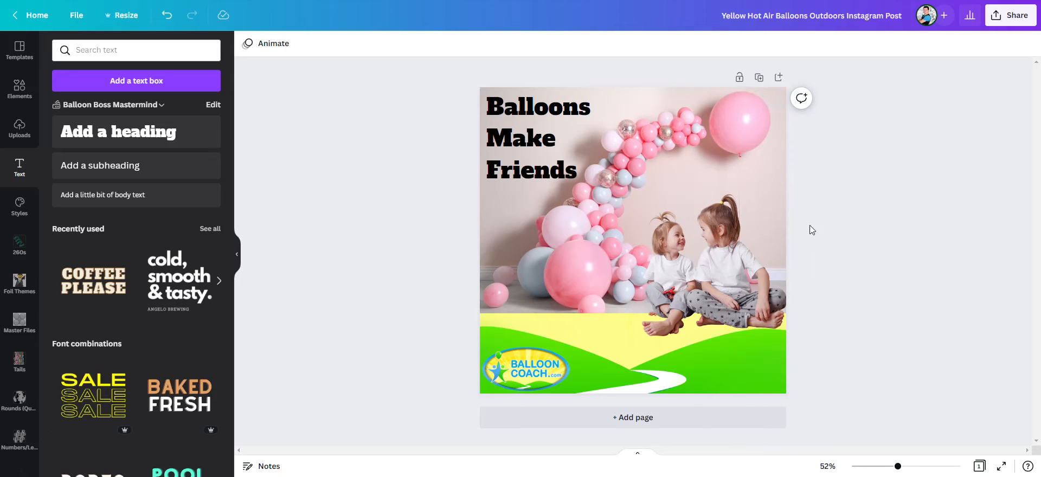
{"action": "left_click", "coordinate": [762, 79]}
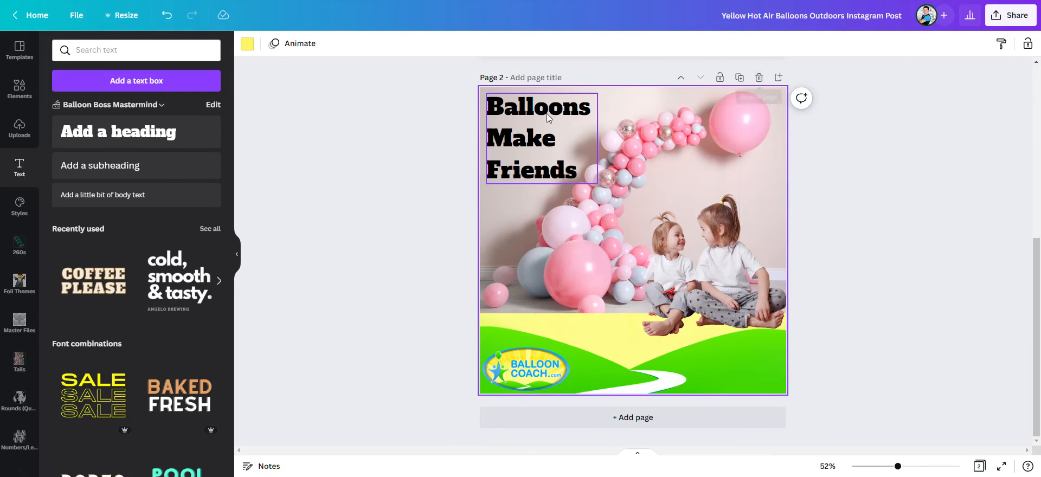
{"action": "left_click", "coordinate": [726, 125]}
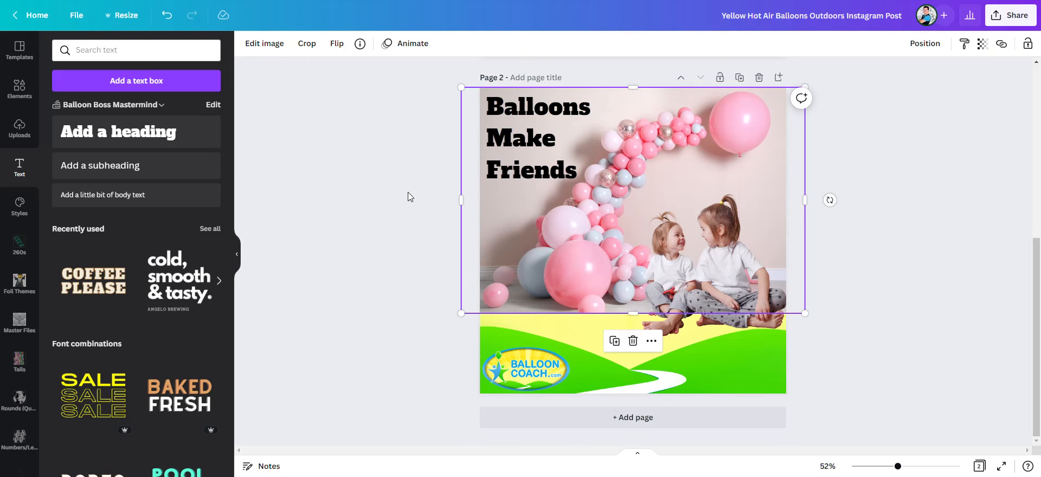
Find the uploaded photo of the red, white and green candy-cane balloon arch with a chair and add it to page 2
{"action": "left_click", "coordinate": [19, 128]}
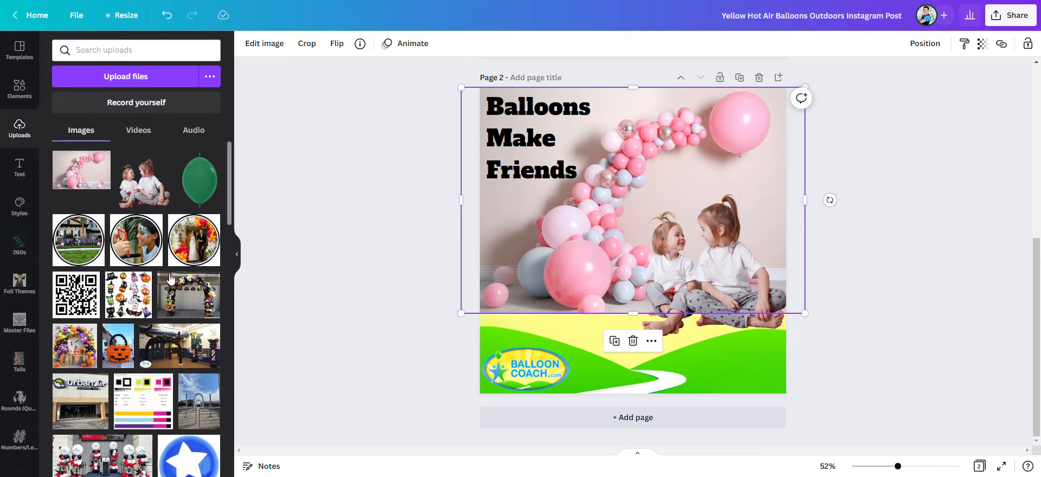
{"action": "scroll", "coordinate": [175, 293], "scroll_direction": "down", "scroll_amount": 5}
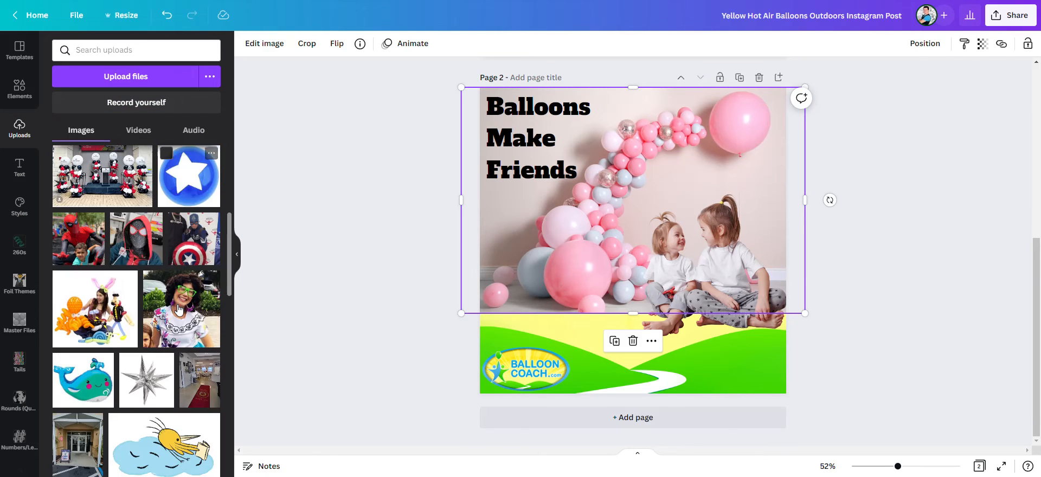
{"action": "scroll", "coordinate": [179, 309], "scroll_direction": "down", "scroll_amount": 10}
{"action": "scroll", "coordinate": [179, 310], "scroll_direction": "down", "scroll_amount": 5}
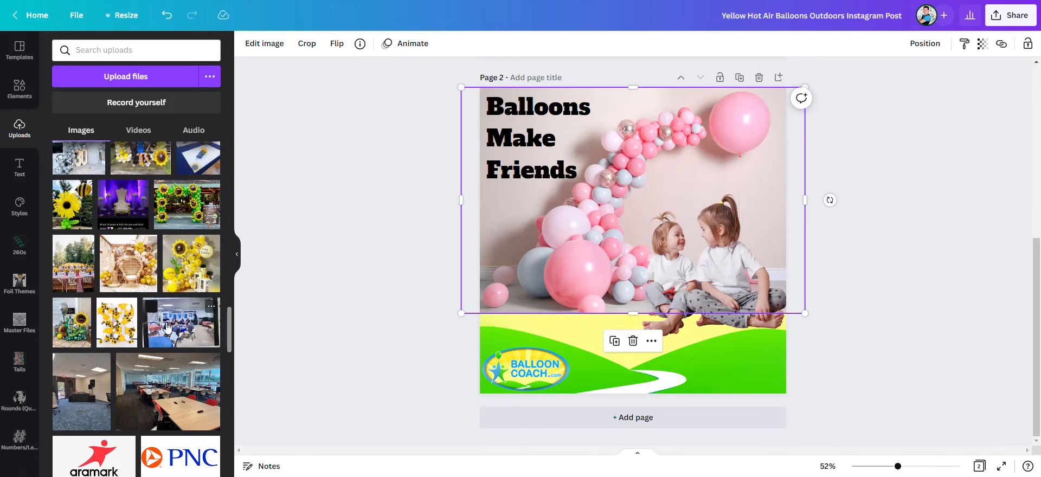
{"action": "scroll", "coordinate": [168, 325], "scroll_direction": "down", "scroll_amount": 15}
{"action": "scroll", "coordinate": [171, 325], "scroll_direction": "down", "scroll_amount": 15}
{"action": "scroll", "coordinate": [171, 326], "scroll_direction": "down", "scroll_amount": 15}
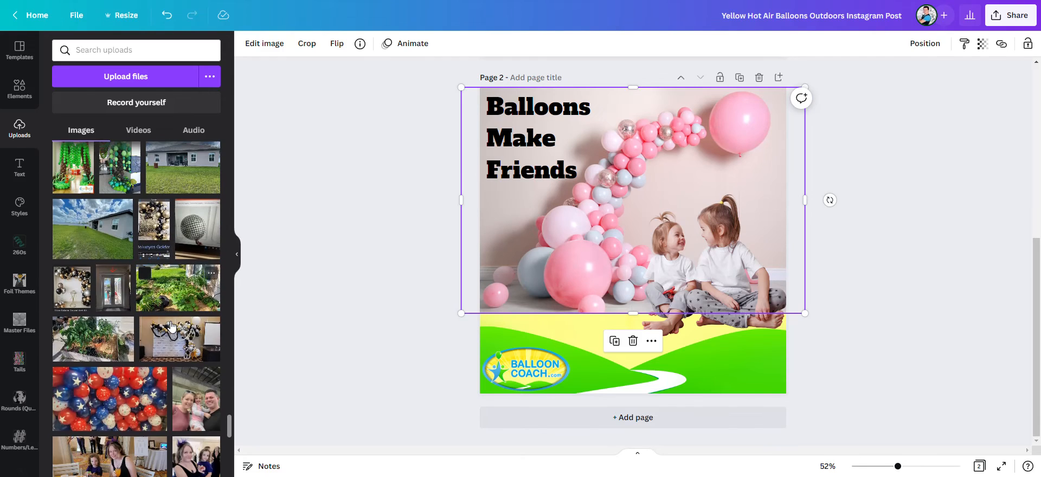
{"action": "scroll", "coordinate": [171, 326], "scroll_direction": "down", "scroll_amount": 5}
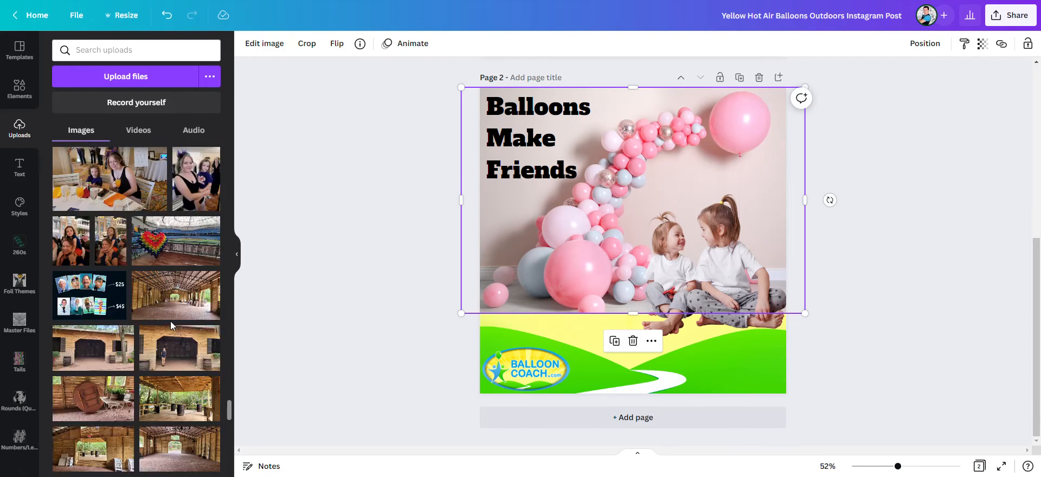
{"action": "scroll", "coordinate": [171, 325], "scroll_direction": "down", "scroll_amount": 5}
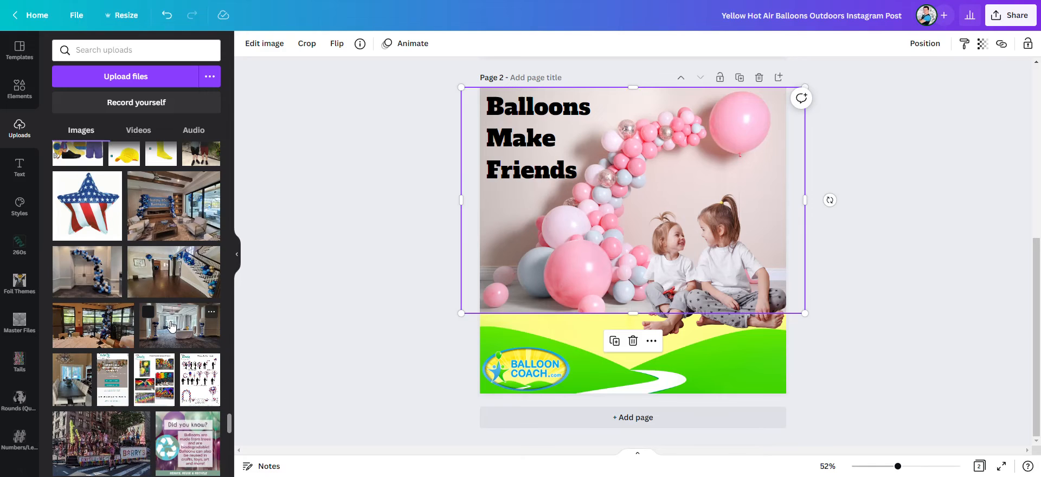
{"action": "scroll", "coordinate": [171, 325], "scroll_direction": "down", "scroll_amount": 10}
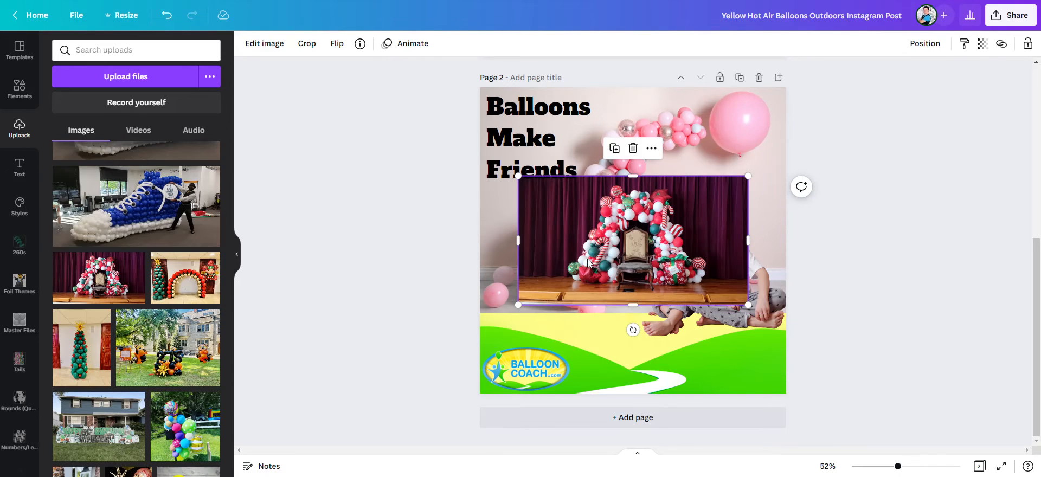
Delete the pink garland photo from page 2 and move the candy-cane arch photo to the page's left edge
{"action": "left_click", "coordinate": [768, 197]}
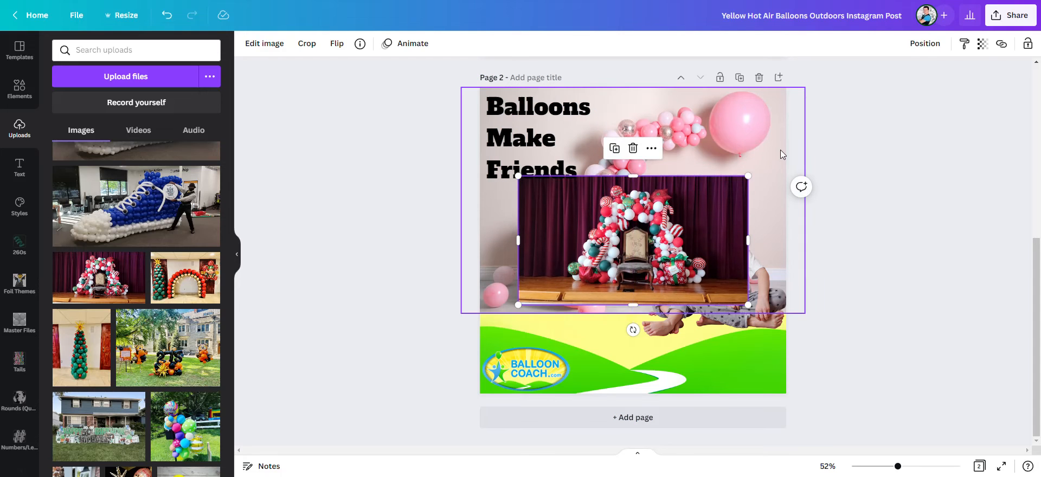
{"action": "key", "text": "Delete"}
{"action": "left_click", "coordinate": [609, 253]}
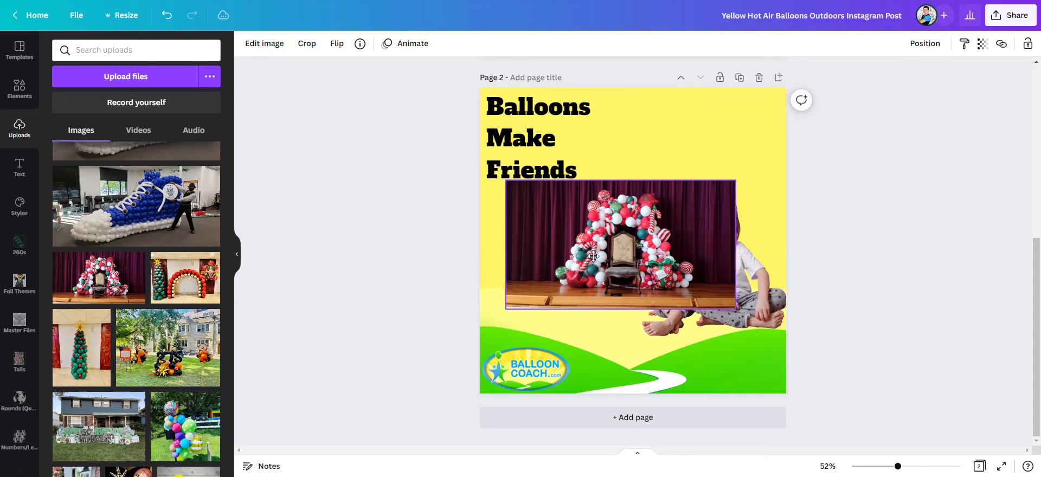
{"action": "left_click_drag", "start_coordinate": [609, 254], "coordinate": [571, 253]}
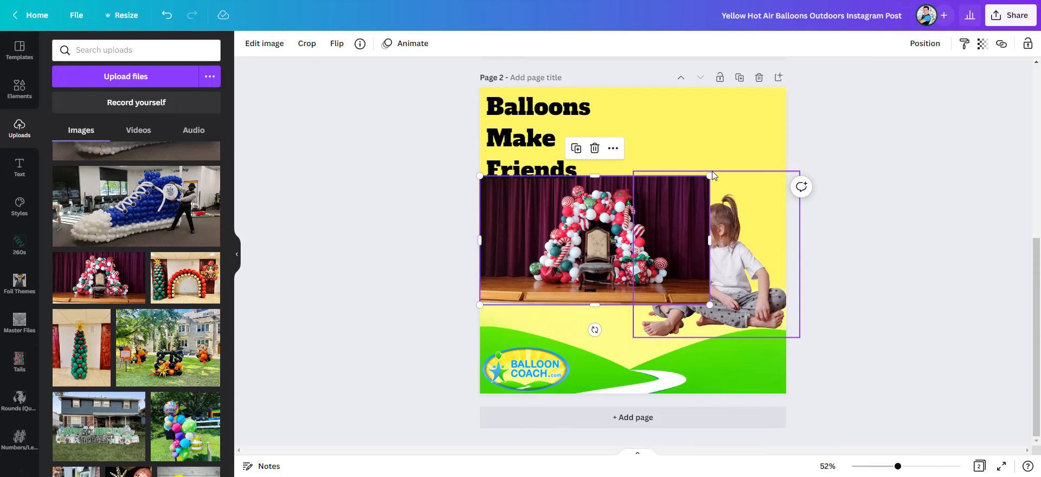
Enlarge the candy-cane arch photo and crop it to the page width, filling the area above the hills
{"action": "left_click_drag", "start_coordinate": [710, 175], "coordinate": [868, 87]}
{"action": "left_click_drag", "start_coordinate": [746, 188], "coordinate": [702, 188]}
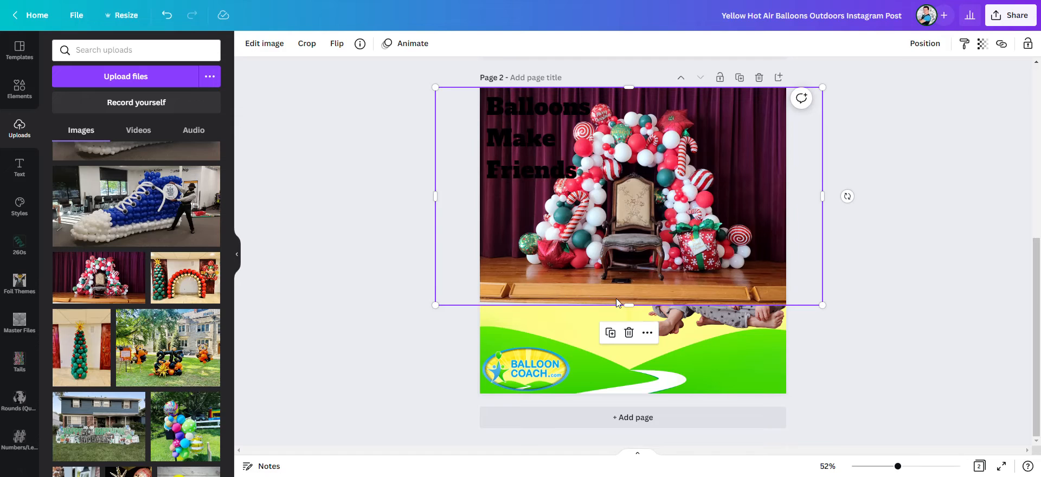
{"action": "left_click_drag", "start_coordinate": [630, 304], "coordinate": [629, 283]}
{"action": "left_click_drag", "start_coordinate": [440, 286], "coordinate": [417, 293]}
{"action": "left_click_drag", "start_coordinate": [607, 244], "coordinate": [634, 244]}
{"action": "left_click_drag", "start_coordinate": [854, 191], "coordinate": [787, 191]}
{"action": "left_click_drag", "start_coordinate": [445, 191], "coordinate": [480, 191]}
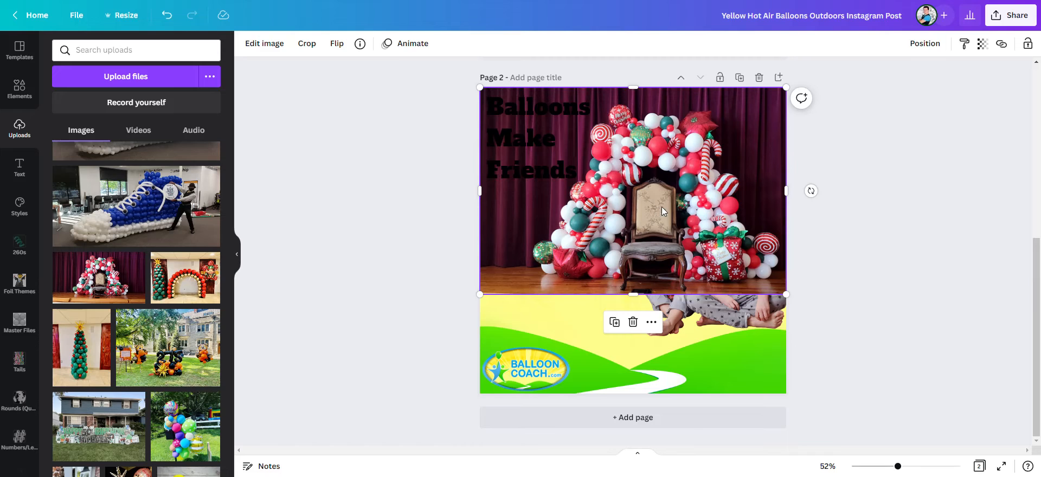
Send the candy-cane arch photo to the back, behind the children and the hills
{"action": "right_click", "coordinate": [661, 207]}
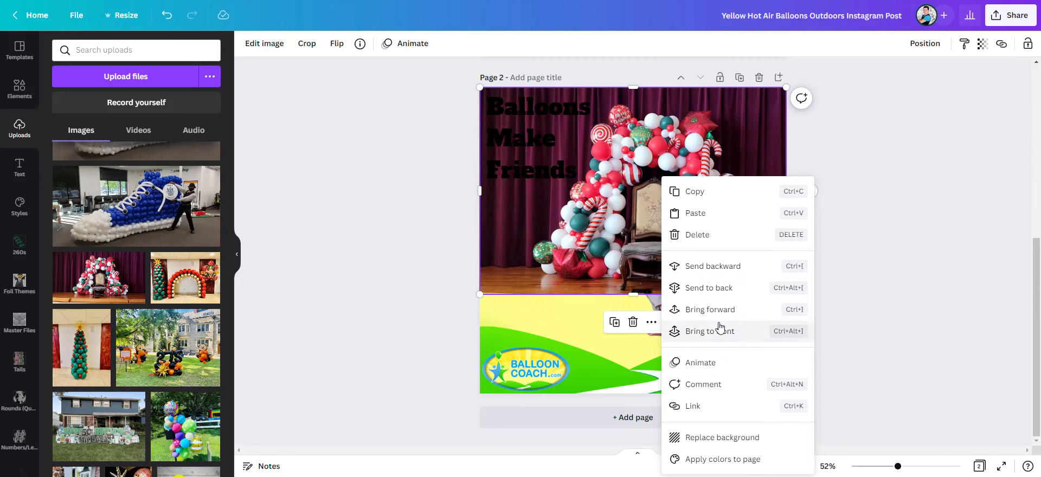
{"action": "left_click", "coordinate": [733, 293]}
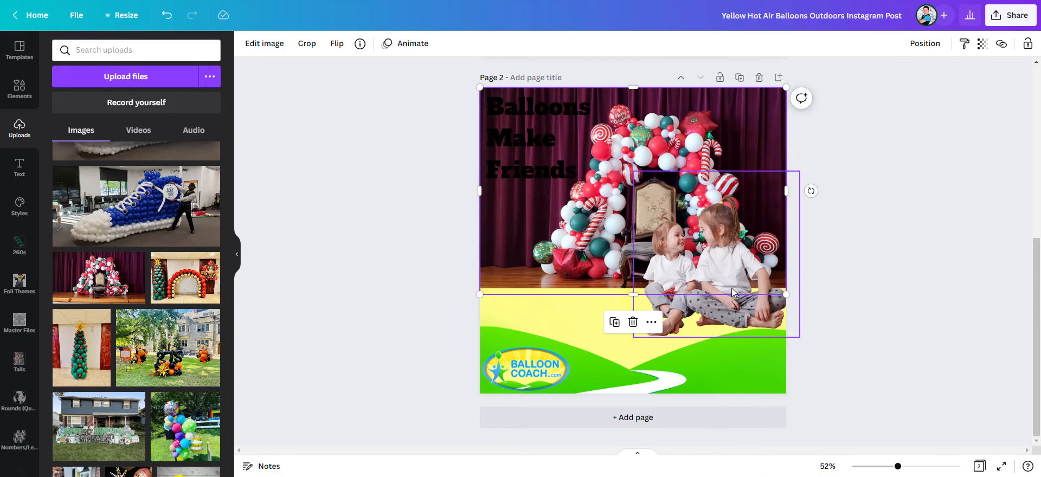
{"action": "left_click", "coordinate": [904, 282]}
Shrink the children cut-out and place it at the page's left side, beside the balloon arch
{"action": "left_click", "coordinate": [737, 308]}
{"action": "left_click_drag", "start_coordinate": [738, 308], "coordinate": [577, 283]}
{"action": "left_click_drag", "start_coordinate": [636, 152], "coordinate": [578, 205]}
{"action": "left_click_drag", "start_coordinate": [548, 277], "coordinate": [551, 269]}
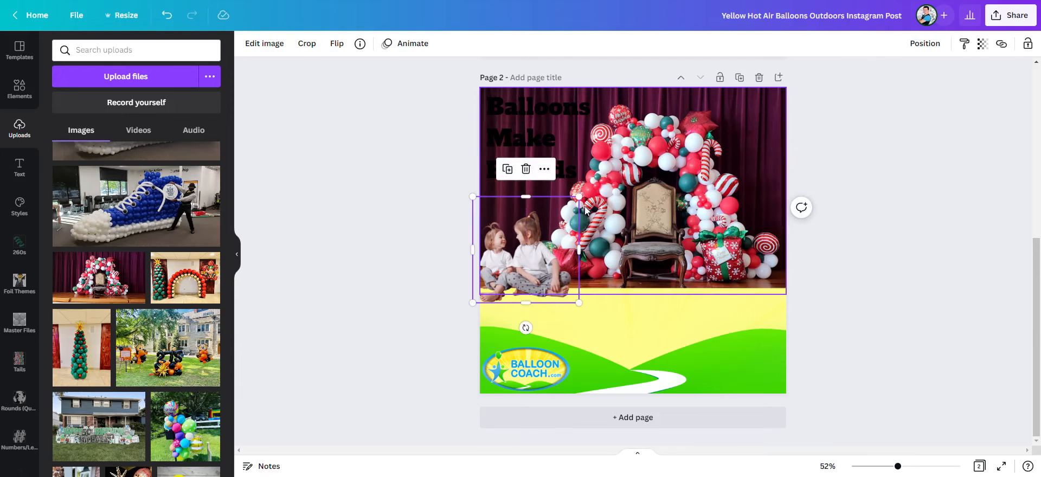
{"action": "left_click_drag", "start_coordinate": [579, 197], "coordinate": [587, 188]}
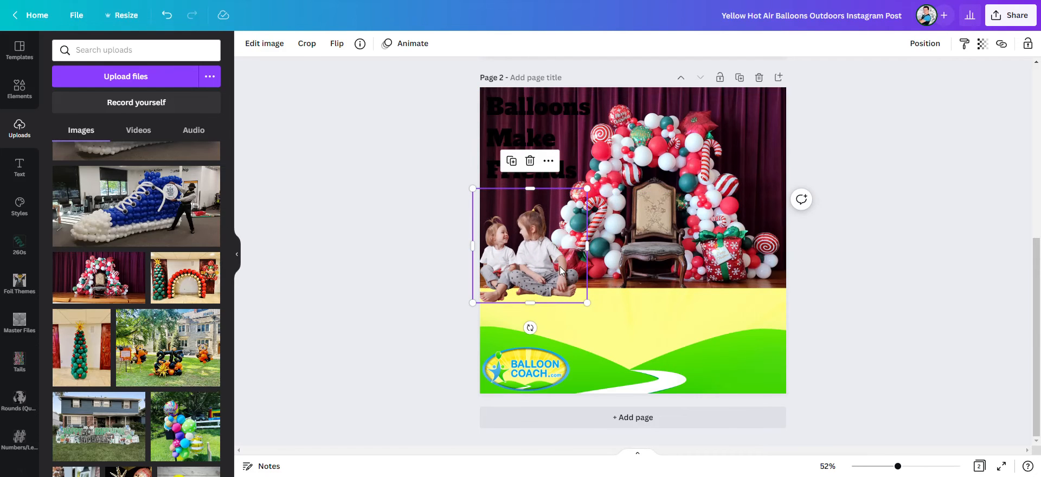
{"action": "left_click_drag", "start_coordinate": [559, 268], "coordinate": [560, 271]}
Change the page 2 heading's text colour from the brand palette to white
{"action": "left_click", "coordinate": [545, 118]}
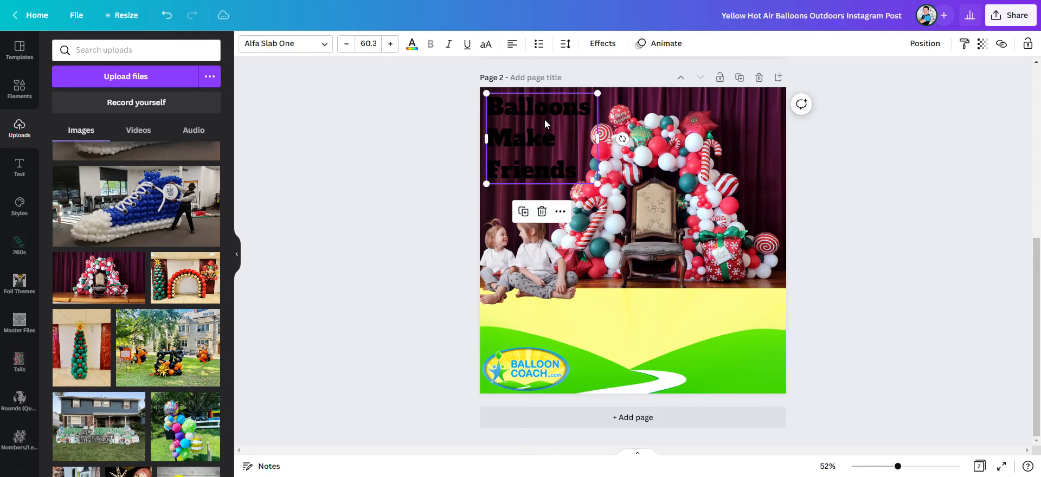
{"action": "left_click", "coordinate": [412, 45]}
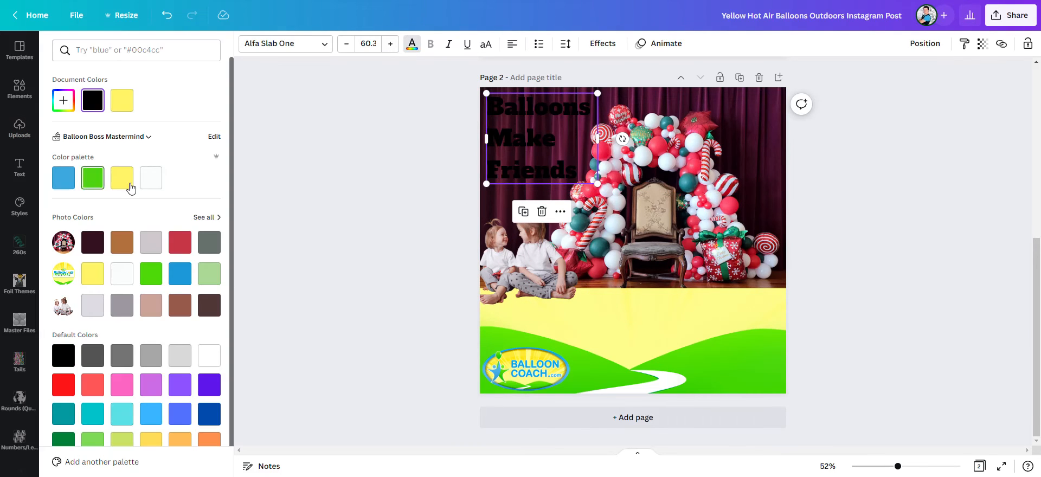
{"action": "left_click", "coordinate": [151, 177]}
Replace the whole page 2 heading with the text "Are You Ready?"
{"action": "double_click", "coordinate": [549, 153]}
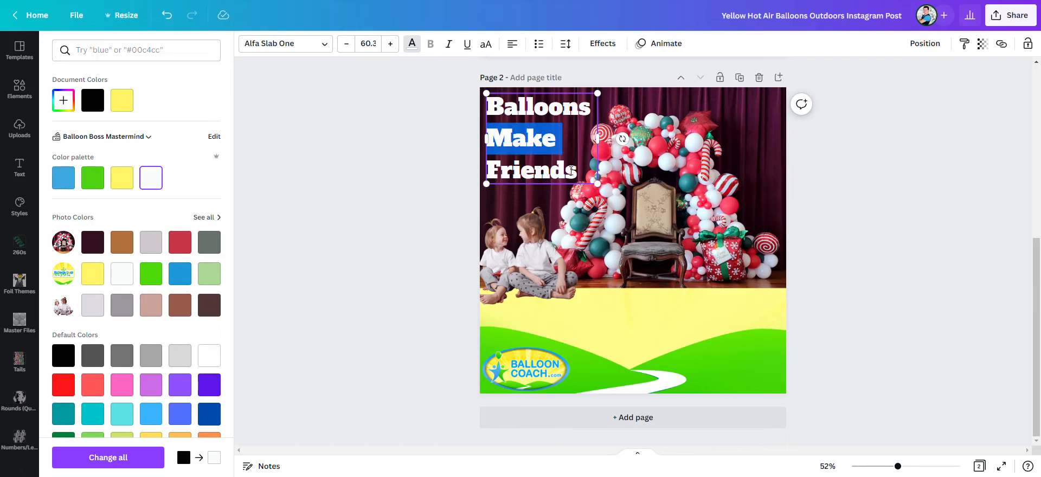
{"action": "key", "text": "ctrl+a"}
{"action": "type", "text": "Are"}
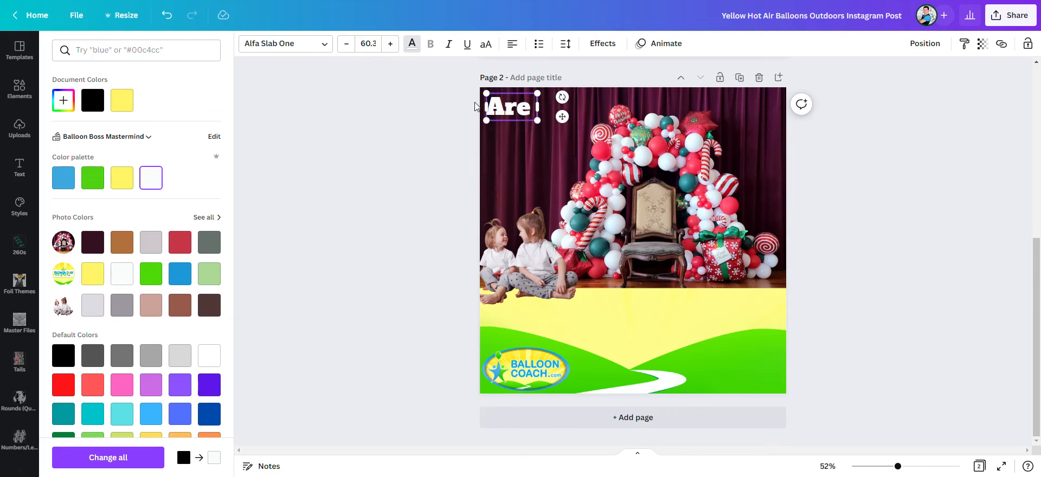
{"action": "type", "text": " You "}
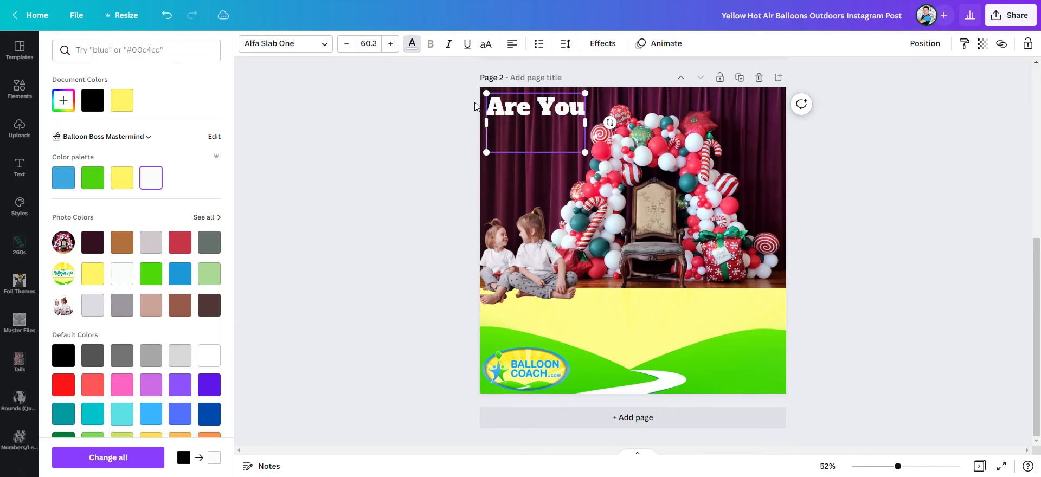
{"action": "type", "text": "Ready?"}
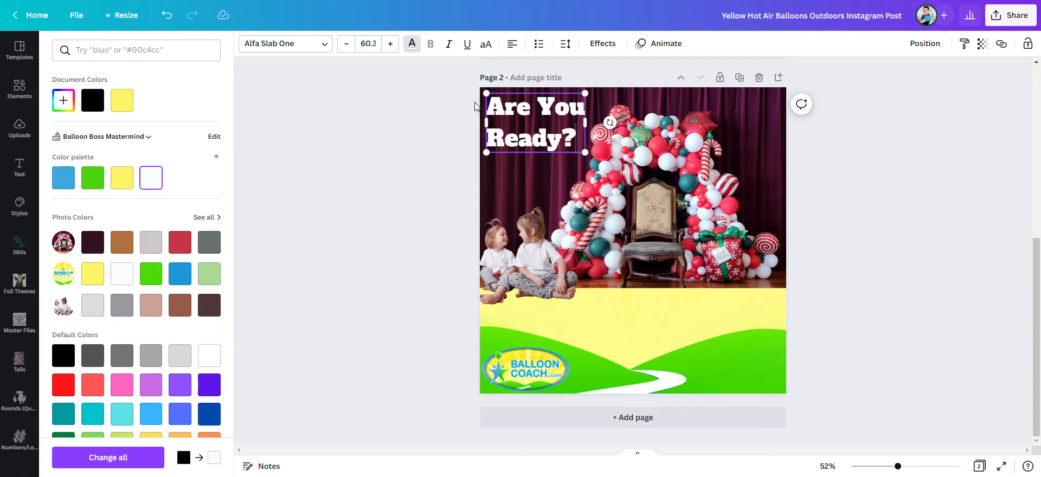
Move the "Are You Ready?" heading slightly lower, closer to the children
{"action": "left_click", "coordinate": [520, 137]}
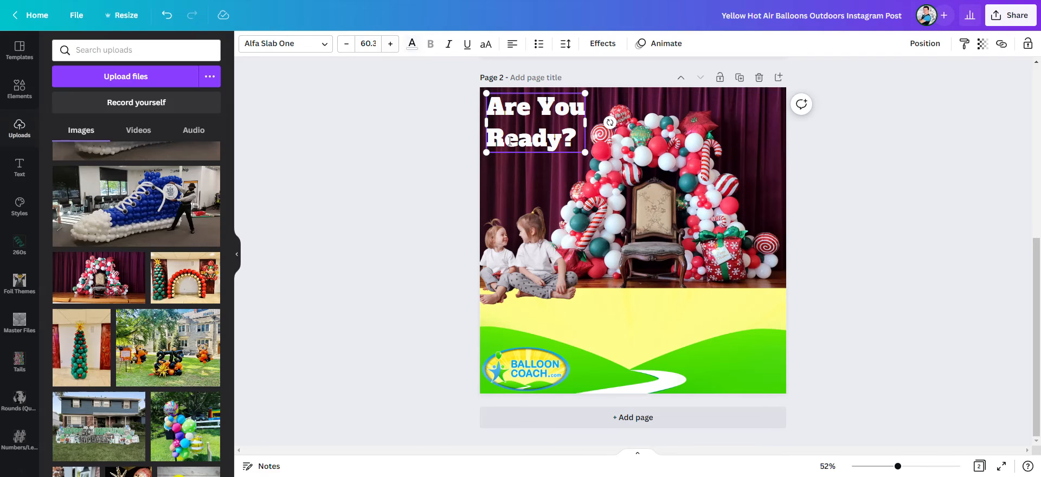
{"action": "left_click", "coordinate": [434, 139]}
{"action": "left_click_drag", "start_coordinate": [519, 140], "coordinate": [520, 163]}
Enlarge the children cut-out slightly on page 2
{"action": "left_click", "coordinate": [533, 235]}
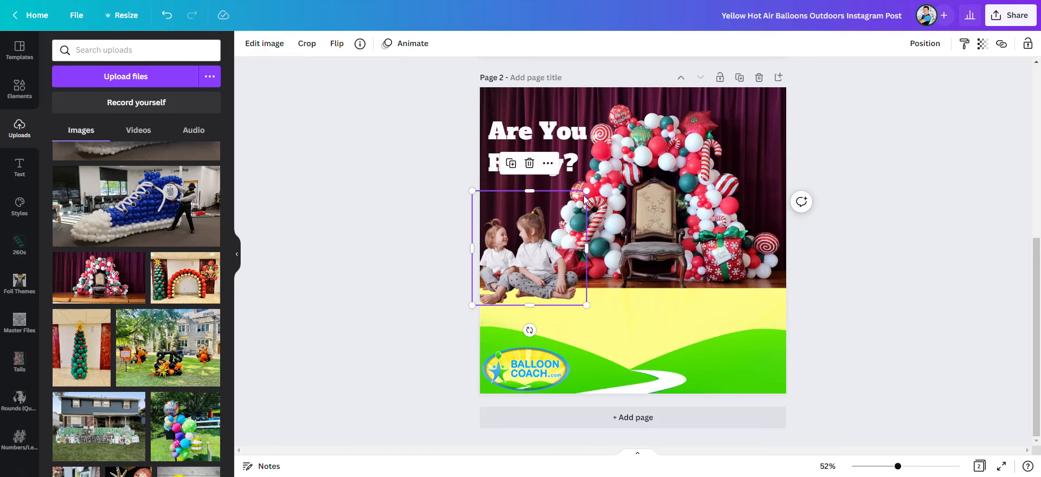
{"action": "left_click_drag", "start_coordinate": [586, 191], "coordinate": [590, 190]}
{"action": "left_click", "coordinate": [858, 215]}
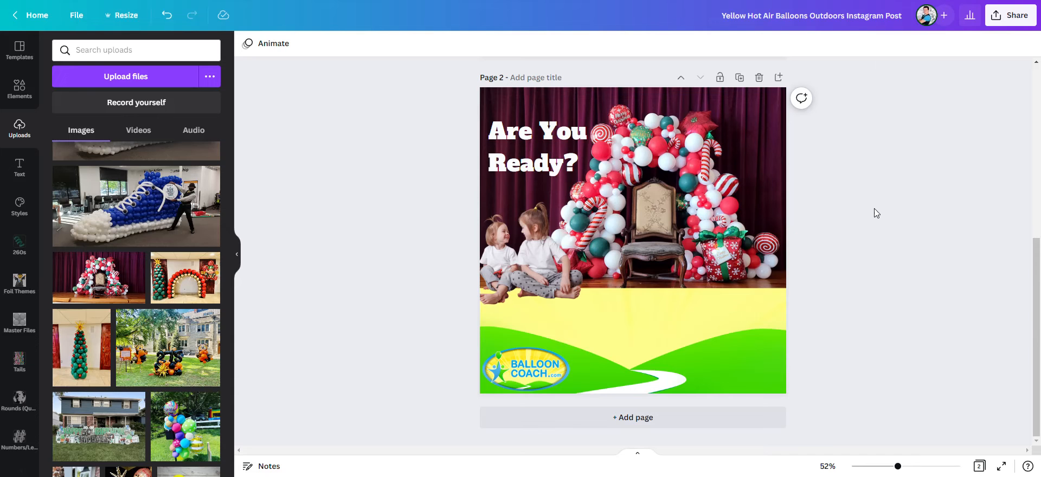
Duplicate the "Are You Ready?" page as a third page
{"action": "scroll", "coordinate": [603, 173], "scroll_direction": "up", "scroll_amount": 1}
{"action": "scroll", "coordinate": [603, 174], "scroll_direction": "up", "scroll_amount": 4}
{"action": "scroll", "coordinate": [688, 166], "scroll_direction": "down", "scroll_amount": 4}
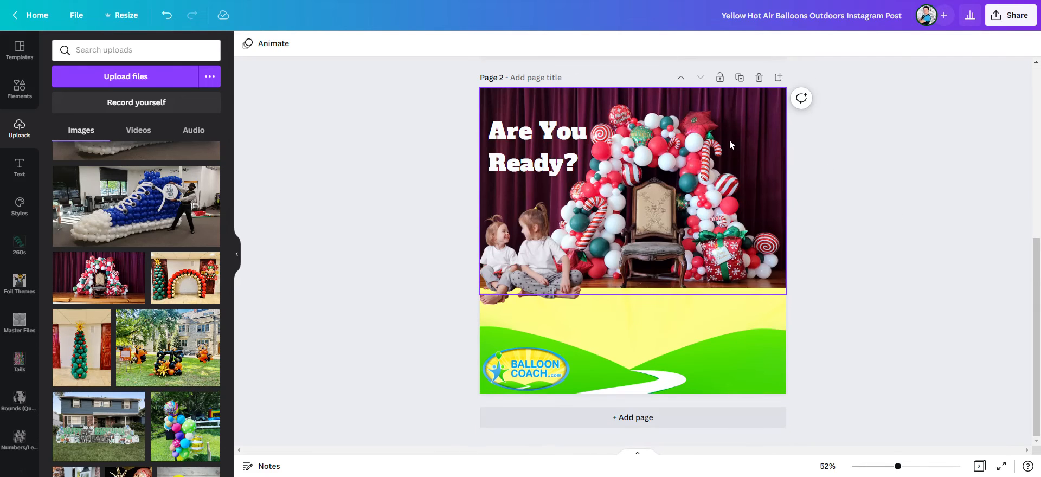
{"action": "left_click", "coordinate": [741, 79]}
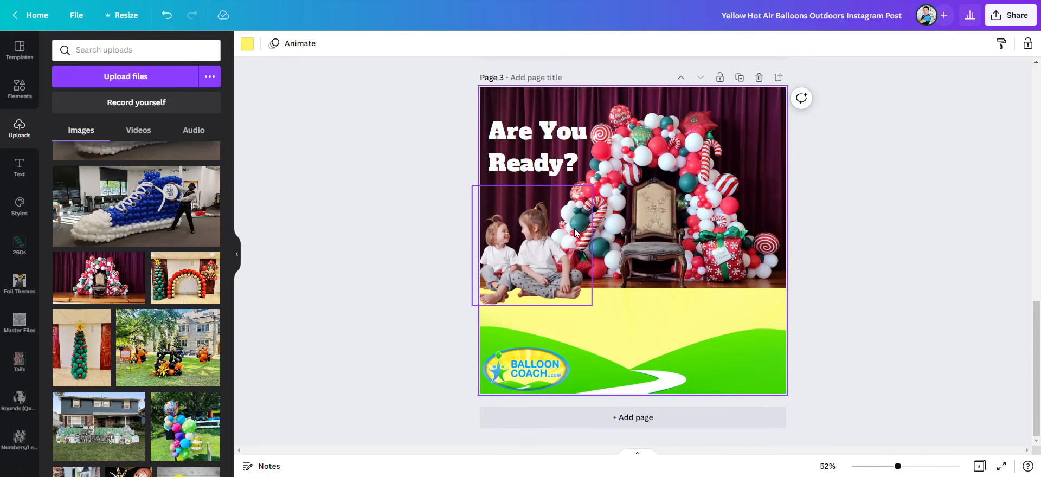
Add a single-image grid to page 3
{"action": "left_click", "coordinate": [539, 157]}
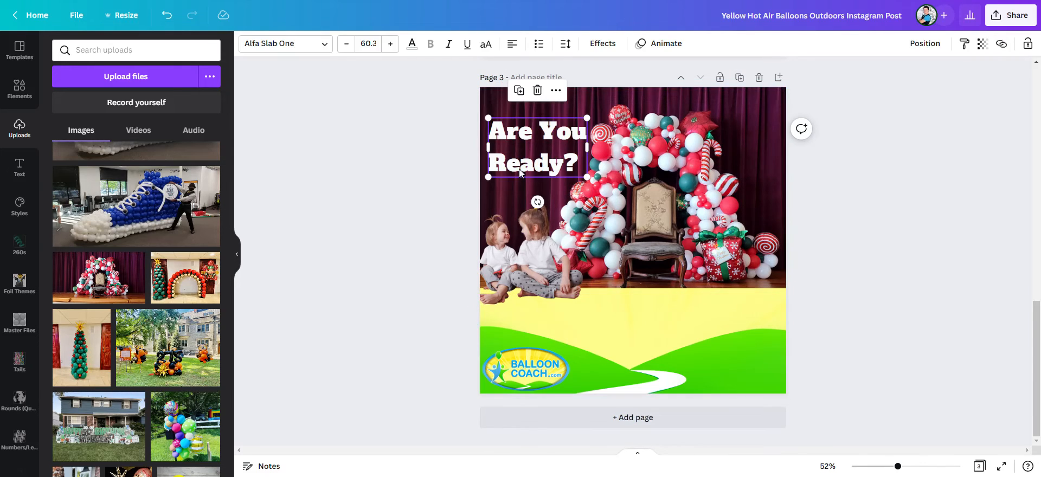
{"action": "left_click", "coordinate": [722, 200]}
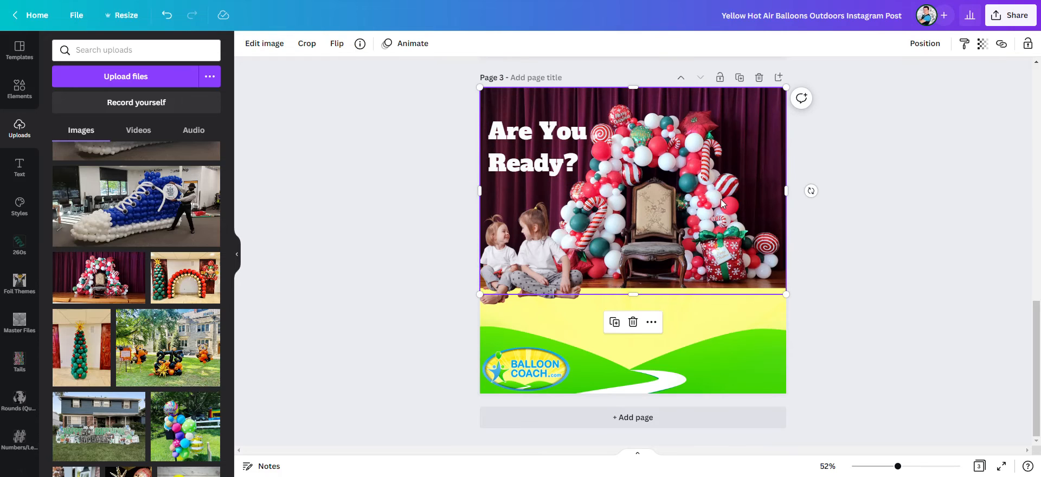
{"action": "left_click", "coordinate": [21, 90]}
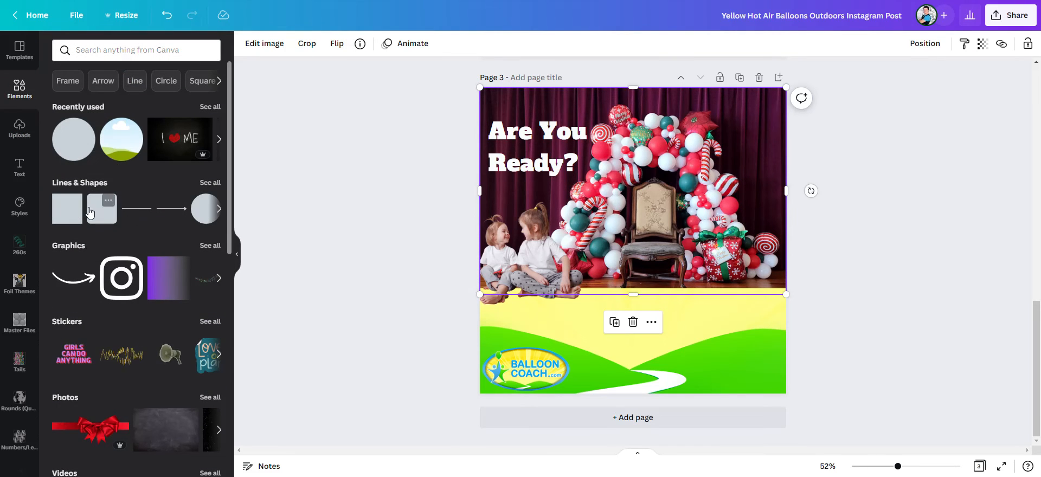
{"action": "scroll", "coordinate": [95, 220], "scroll_direction": "down", "scroll_amount": 10}
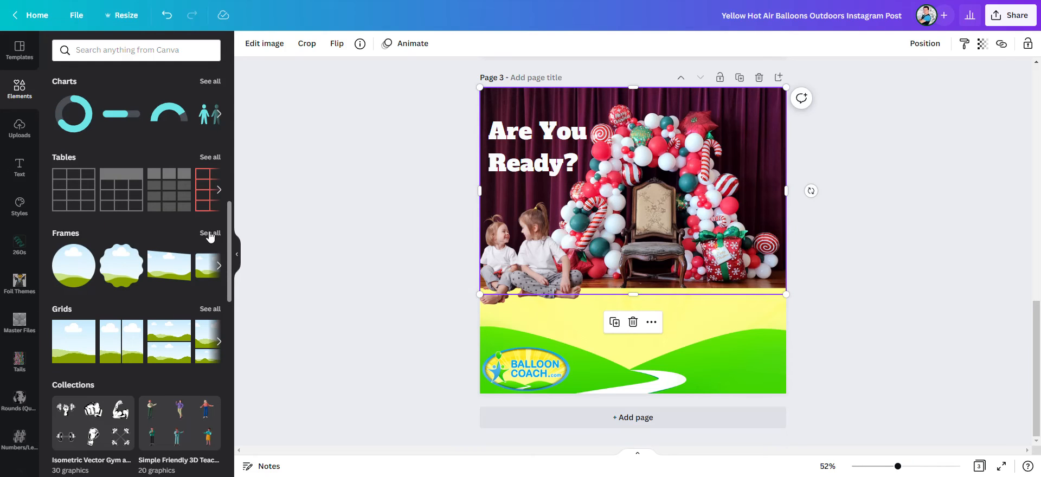
{"action": "left_click", "coordinate": [88, 335]}
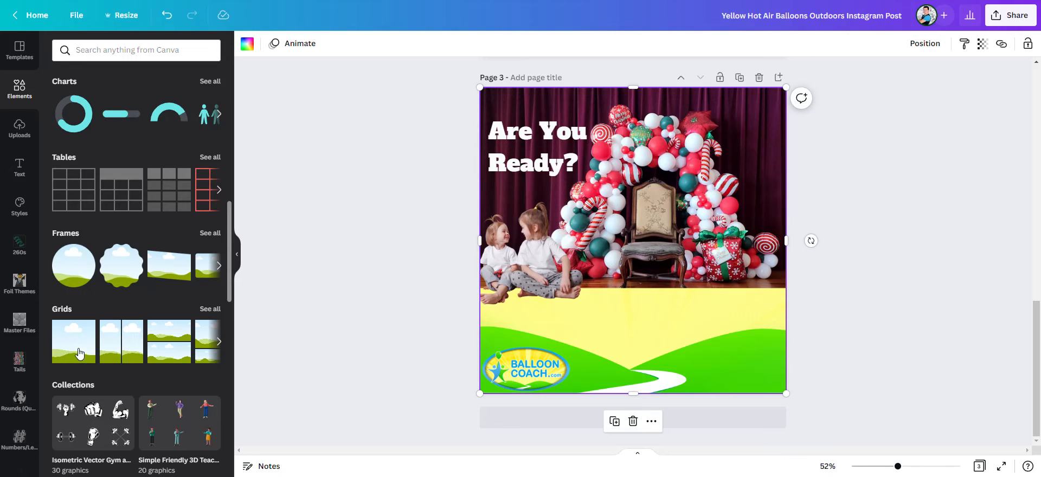
Place a single-image grid on page 3 again and select the page's balloon arch photo
{"action": "scroll", "coordinate": [691, 256], "scroll_direction": "up", "scroll_amount": 3}
{"action": "scroll", "coordinate": [691, 256], "scroll_direction": "down", "scroll_amount": 3}
{"action": "left_click", "coordinate": [878, 245]}
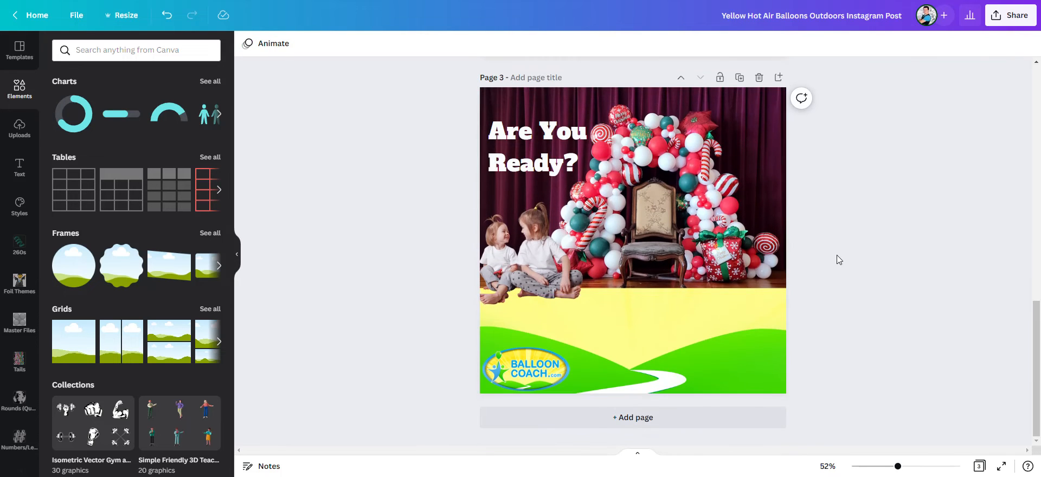
{"action": "left_click", "coordinate": [90, 339]}
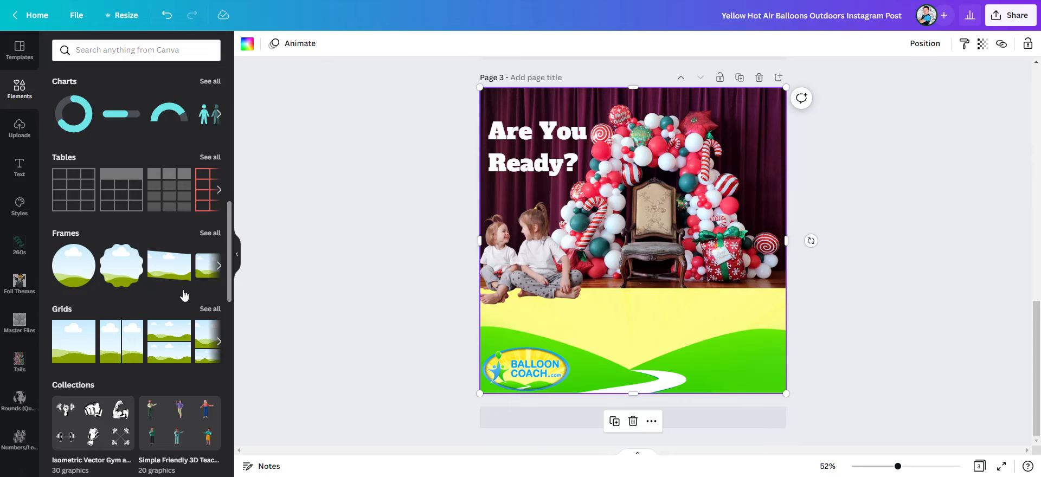
{"action": "left_click_drag", "start_coordinate": [85, 340], "coordinate": [624, 233]}
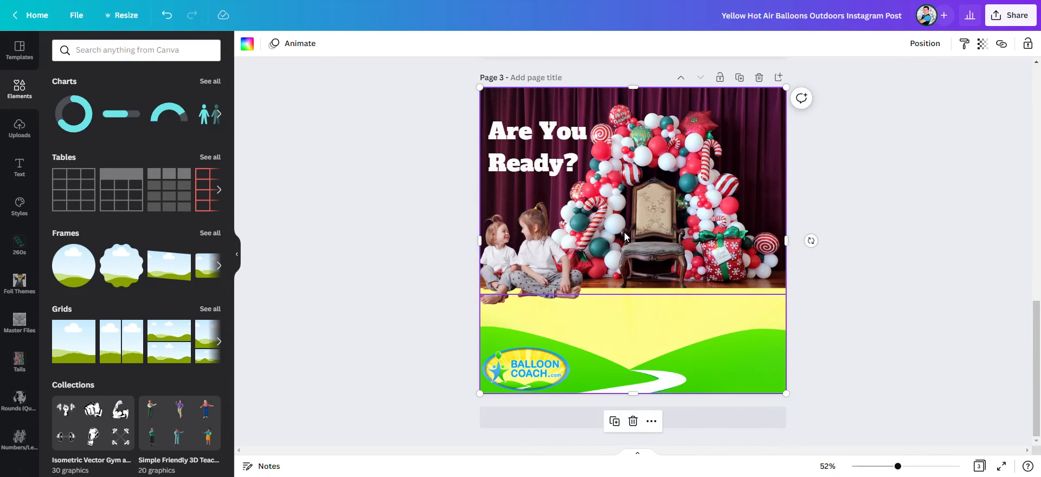
{"action": "left_click", "coordinate": [680, 326]}
{"action": "left_click", "coordinate": [750, 166]}
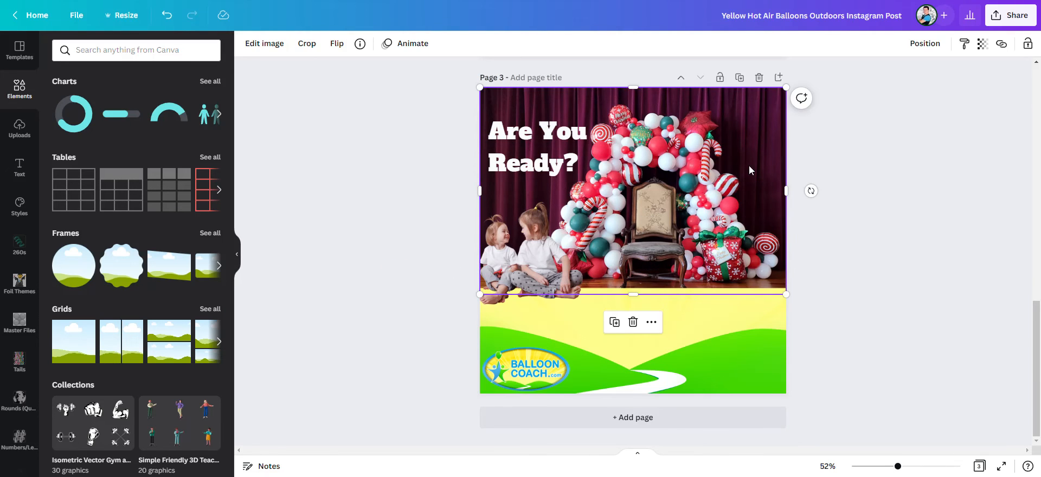
Add a blank page 4, place a single-image grid on it and shorten the grid to a wide rectangle
{"action": "left_click", "coordinate": [778, 77]}
{"action": "left_click_drag", "start_coordinate": [48, 347], "coordinate": [570, 265]}
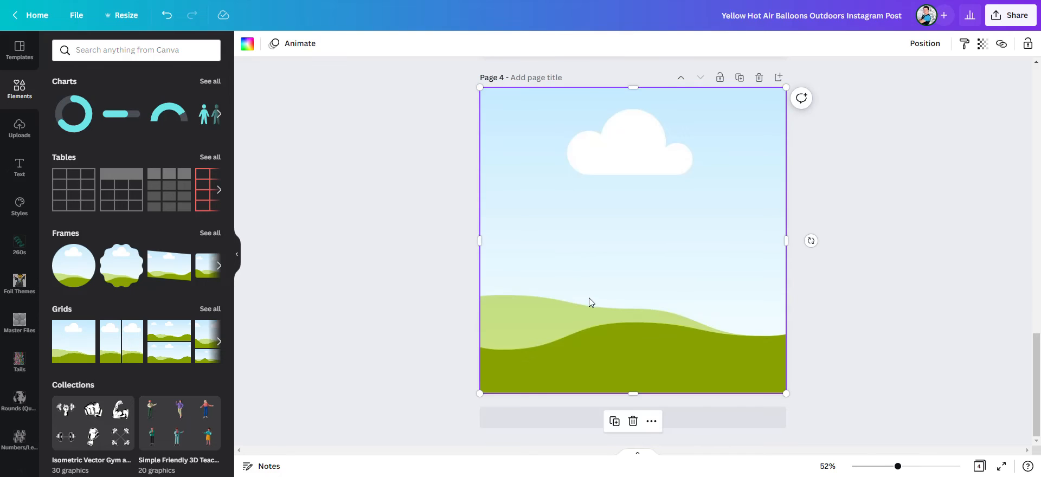
{"action": "left_click_drag", "start_coordinate": [631, 383], "coordinate": [630, 216]}
Move the grid from page 4 onto page 3 and stretch it down to the yellow background, covering the photo
{"action": "scroll", "coordinate": [737, 249], "scroll_direction": "up", "scroll_amount": 5}
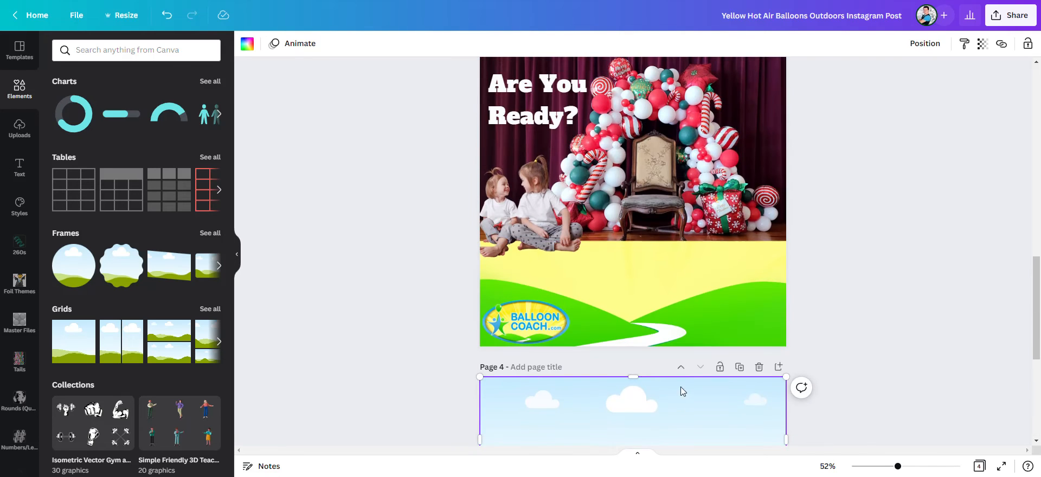
{"action": "left_click_drag", "start_coordinate": [671, 422], "coordinate": [701, 167]}
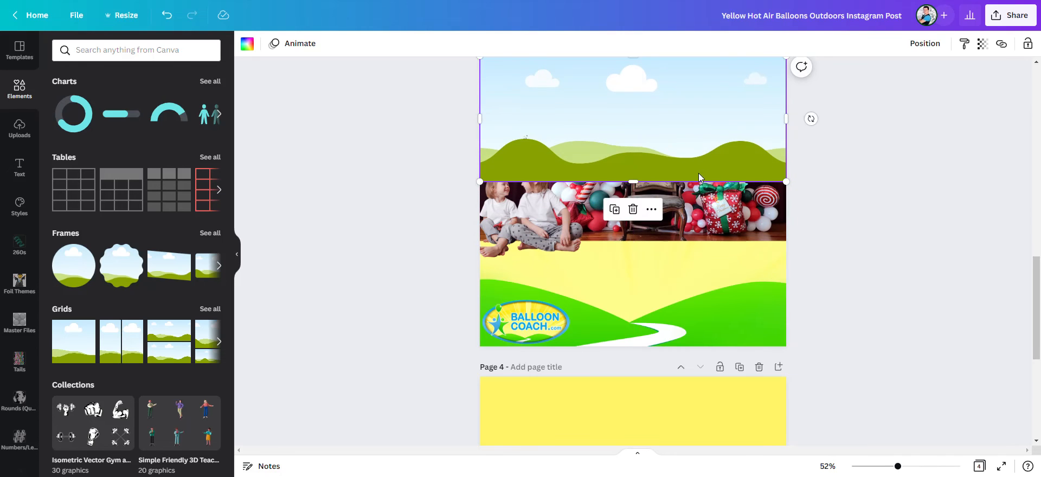
{"action": "scroll", "coordinate": [701, 167], "scroll_direction": "up", "scroll_amount": 1}
{"action": "left_click_drag", "start_coordinate": [707, 215], "coordinate": [671, 186]}
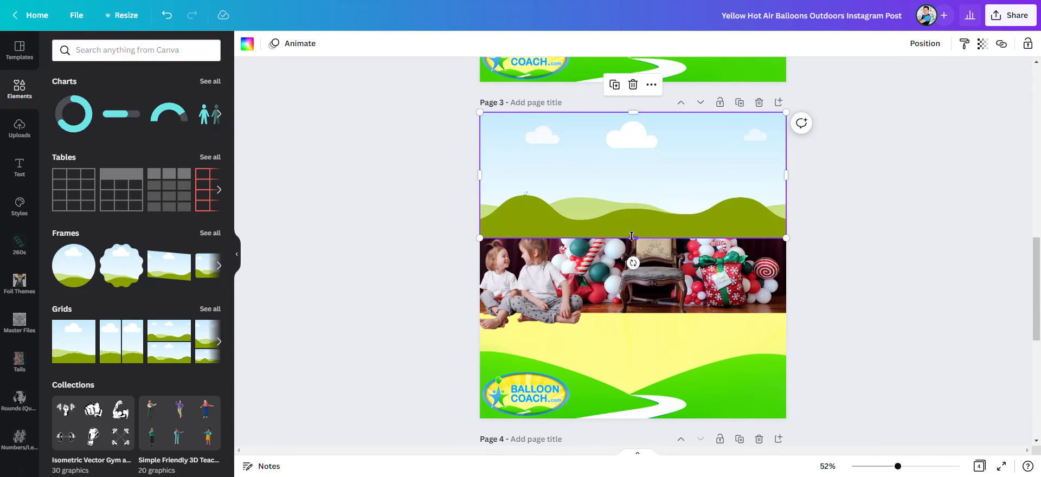
{"action": "left_click_drag", "start_coordinate": [633, 260], "coordinate": [633, 313]}
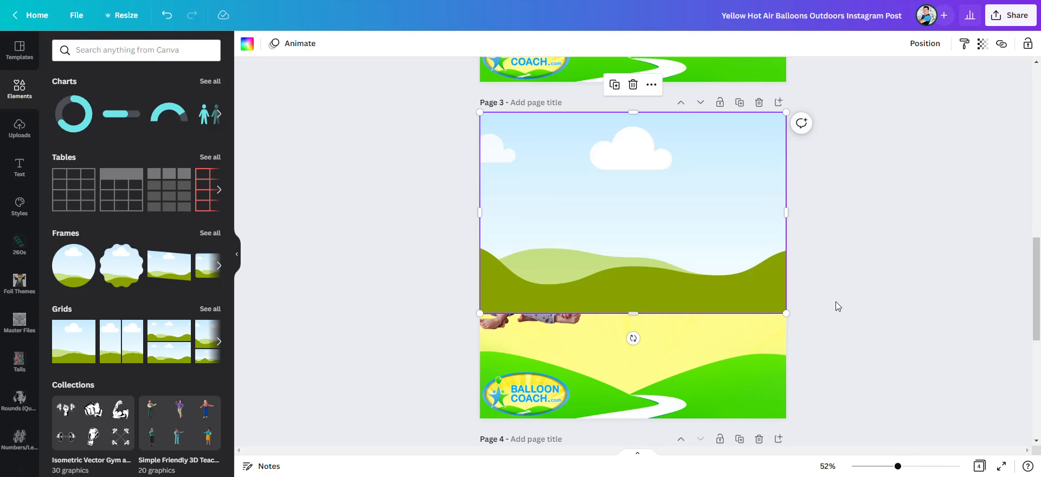
Copy the balloon arch photo from page 2 and place it inside the grid on page 3
{"action": "left_click", "coordinate": [855, 304]}
{"action": "scroll", "coordinate": [839, 292], "scroll_direction": "up", "scroll_amount": 5}
{"action": "scroll", "coordinate": [840, 293], "scroll_direction": "down", "scroll_amount": 3}
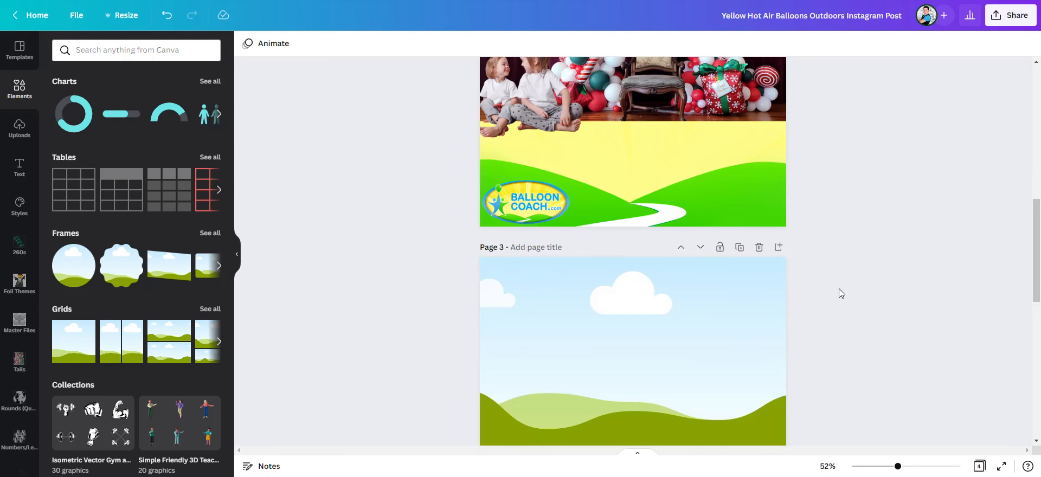
{"action": "scroll", "coordinate": [839, 289], "scroll_direction": "up", "scroll_amount": 5}
{"action": "left_click", "coordinate": [773, 261]}
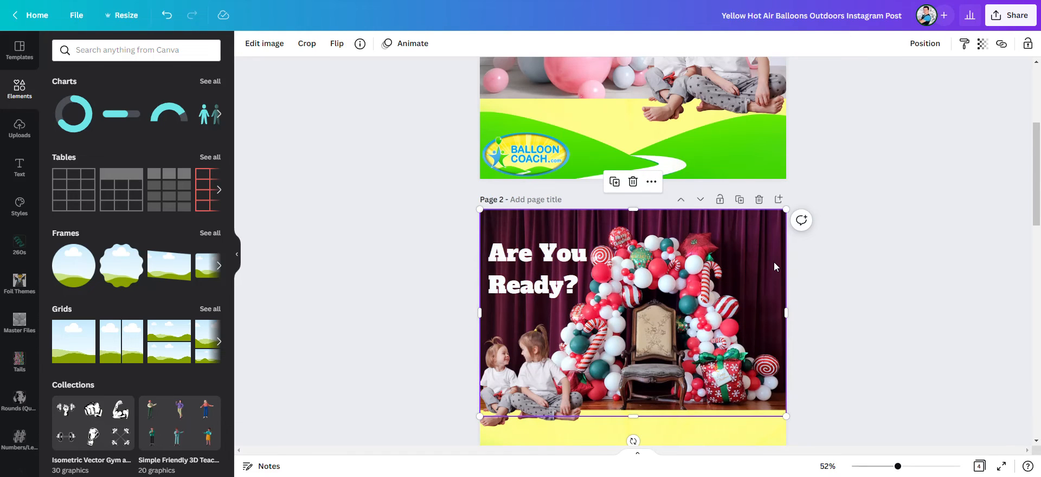
{"action": "left_click", "coordinate": [724, 344]}
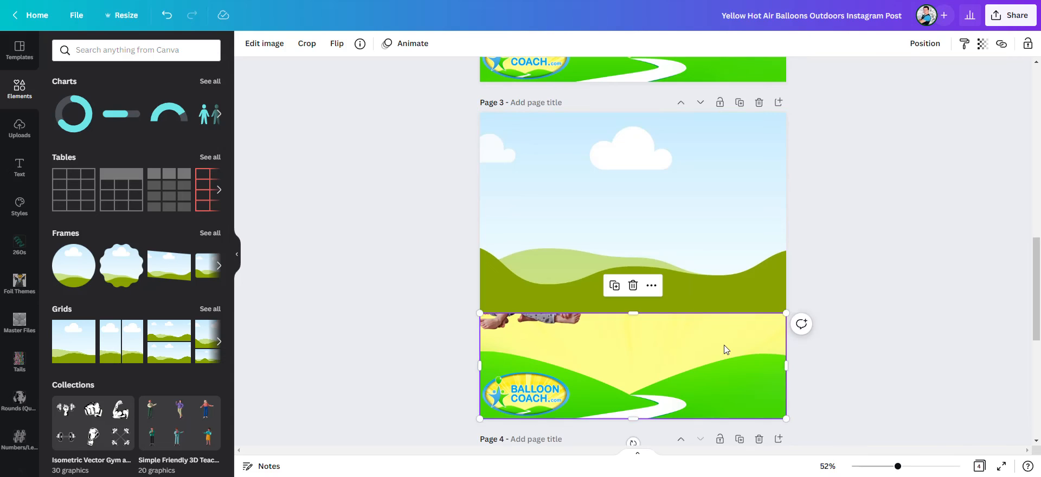
{"action": "key", "text": "ctrl+v"}
{"action": "mouse_move", "coordinate": [686, 238]}
{"action": "left_mouse_down"}
{"action": "mouse_move", "coordinate": [711, 238]}
{"action": "mouse_move", "coordinate": [679, 242]}
{"action": "left_mouse_up"}
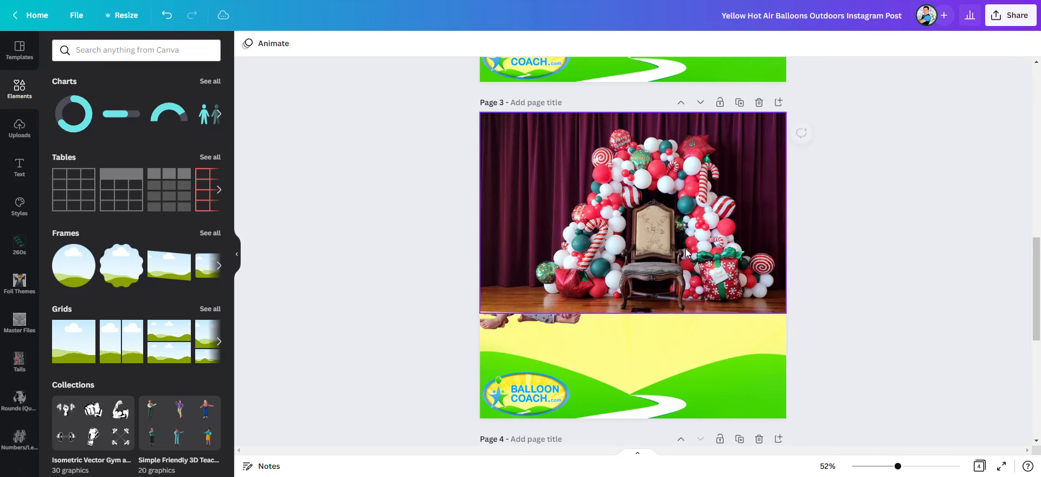
Enlarge the balloon arch photo slightly within the page 3 grid and send the grid to the back
{"action": "double_click", "coordinate": [709, 271]}
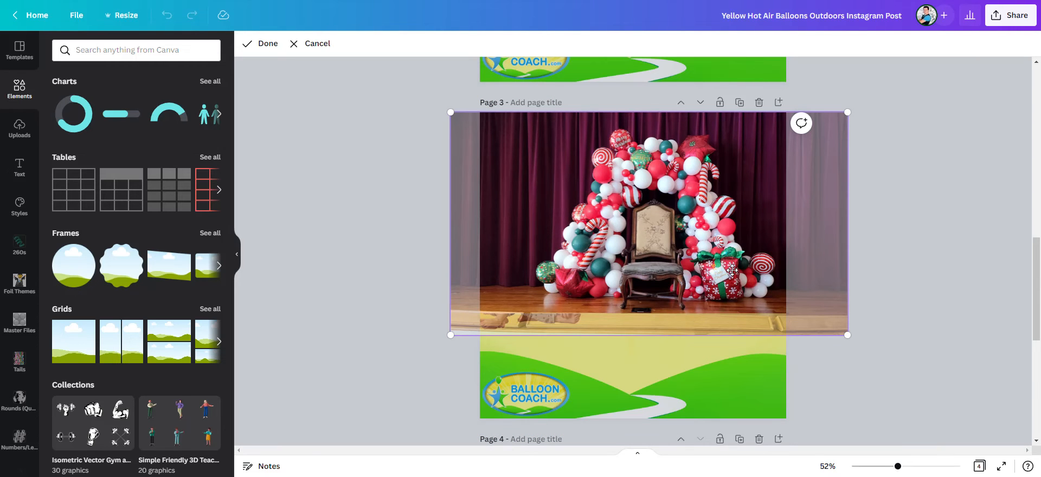
{"action": "left_click_drag", "start_coordinate": [845, 111], "coordinate": [863, 104]}
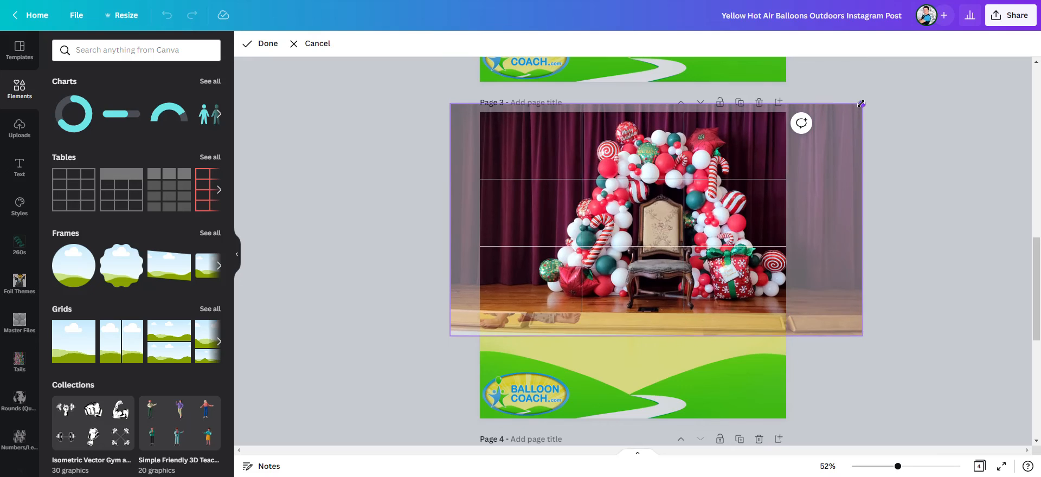
{"action": "key", "text": "Return"}
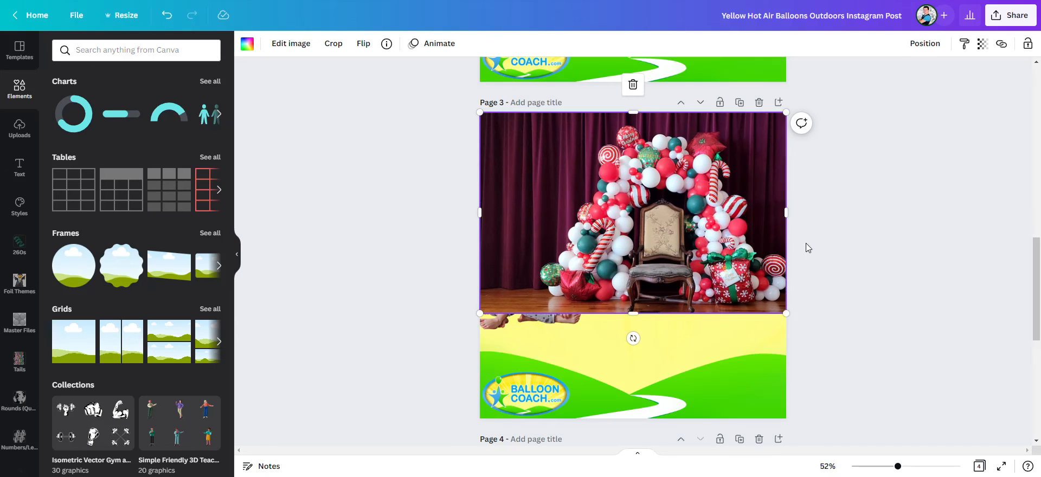
{"action": "right_click", "coordinate": [678, 253]}
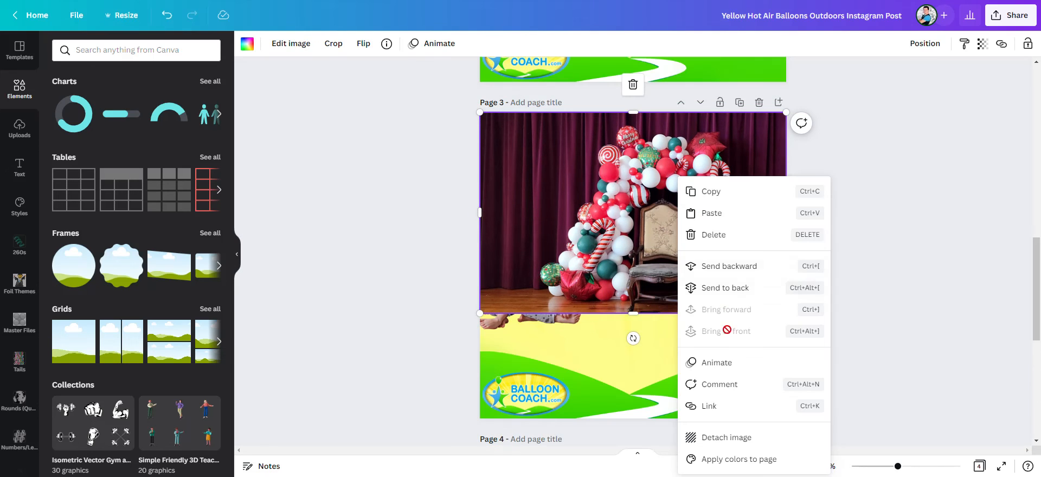
{"action": "left_click", "coordinate": [749, 287]}
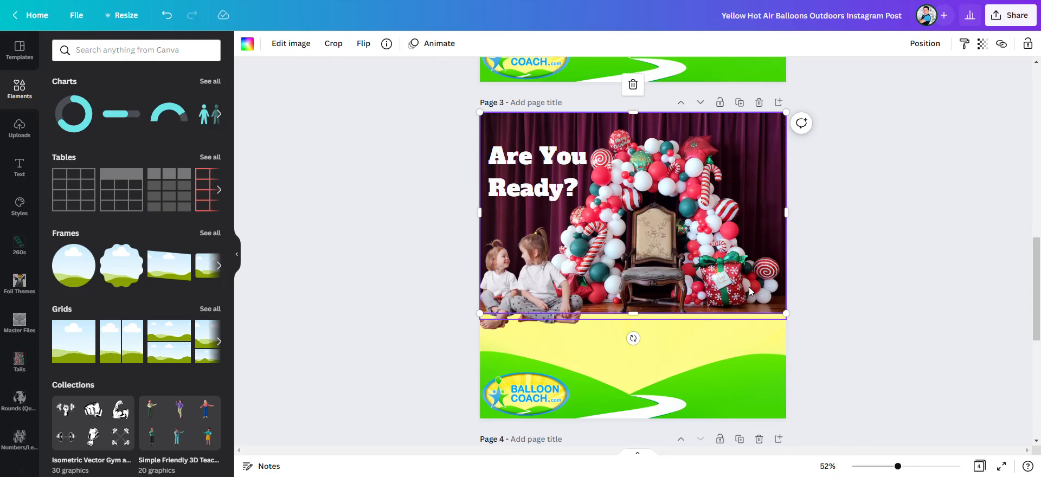
{"action": "left_click", "coordinate": [882, 249]}
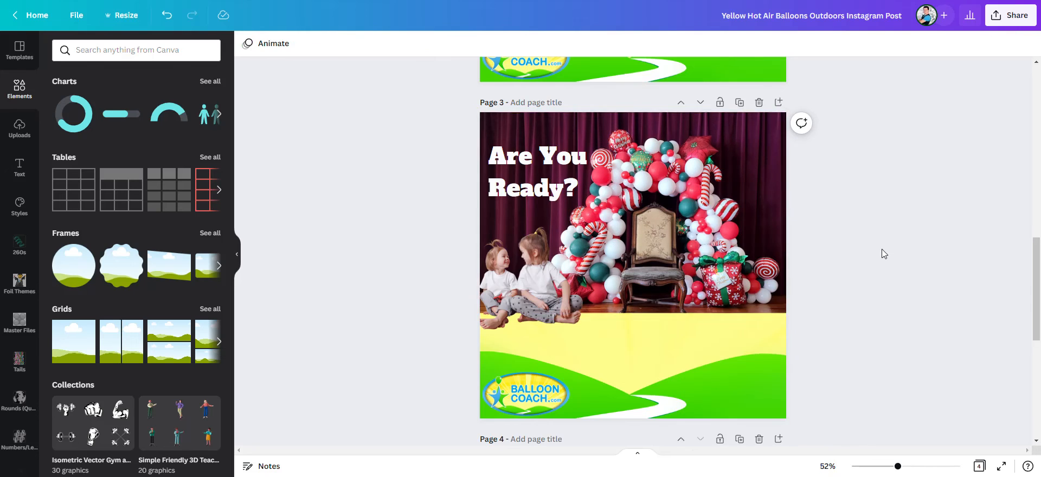
Try adding the uploaded red-and-gold balloon arch photo to page 3 as a loose image and discard it
{"action": "left_click", "coordinate": [749, 177]}
{"action": "scroll", "coordinate": [802, 232], "scroll_direction": "up", "scroll_amount": 3}
{"action": "scroll", "coordinate": [778, 232], "scroll_direction": "down", "scroll_amount": 3}
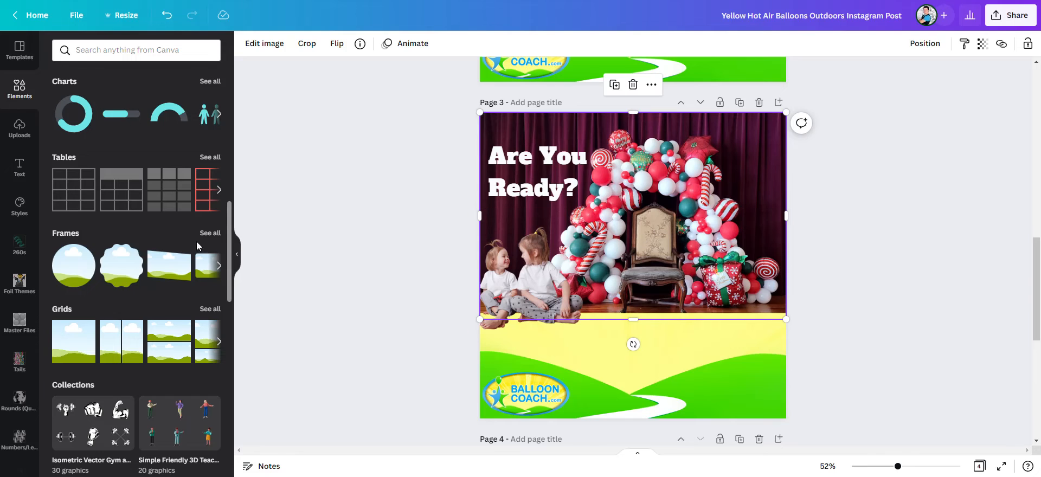
{"action": "left_click", "coordinate": [12, 136]}
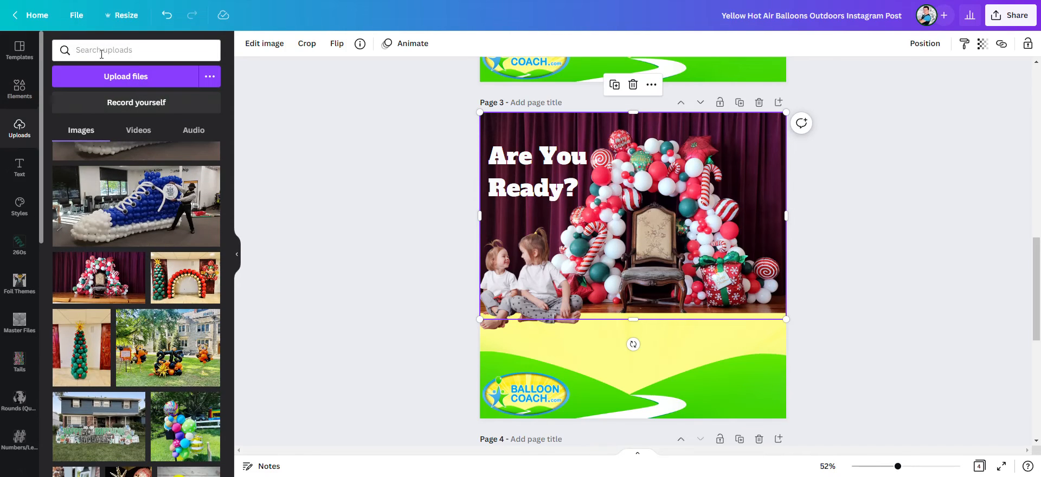
{"action": "left_click", "coordinate": [183, 287]}
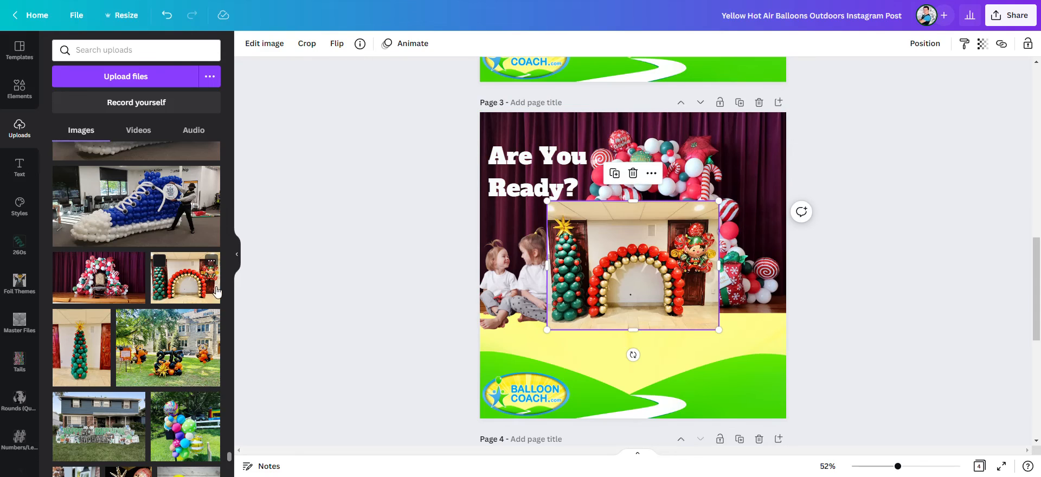
{"action": "left_click_drag", "start_coordinate": [609, 284], "coordinate": [319, 252]}
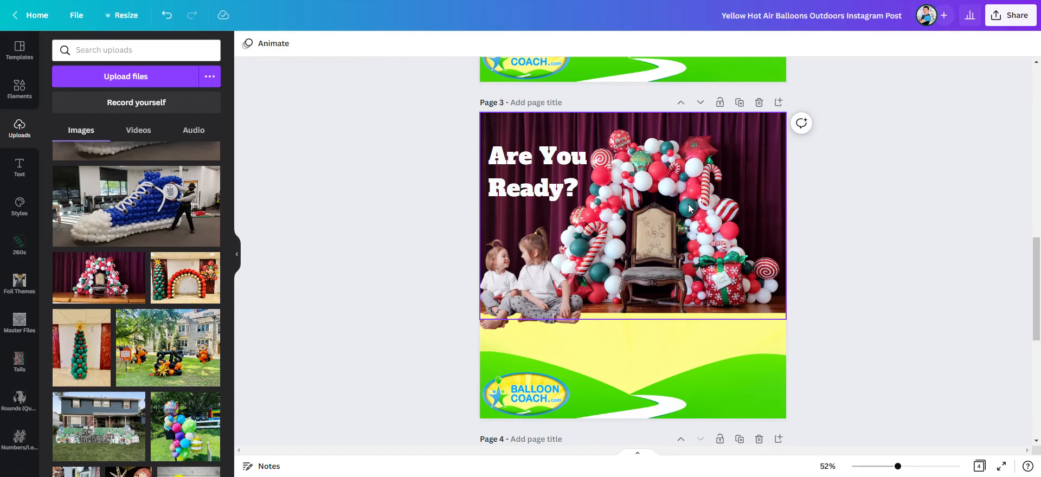
Delete the loose balloon arch photo from page 3 and shorten the full-page grid to end at the yellow background
{"action": "left_click", "coordinate": [666, 204]}
{"action": "key", "text": "Delete"}
{"action": "left_click", "coordinate": [658, 256]}
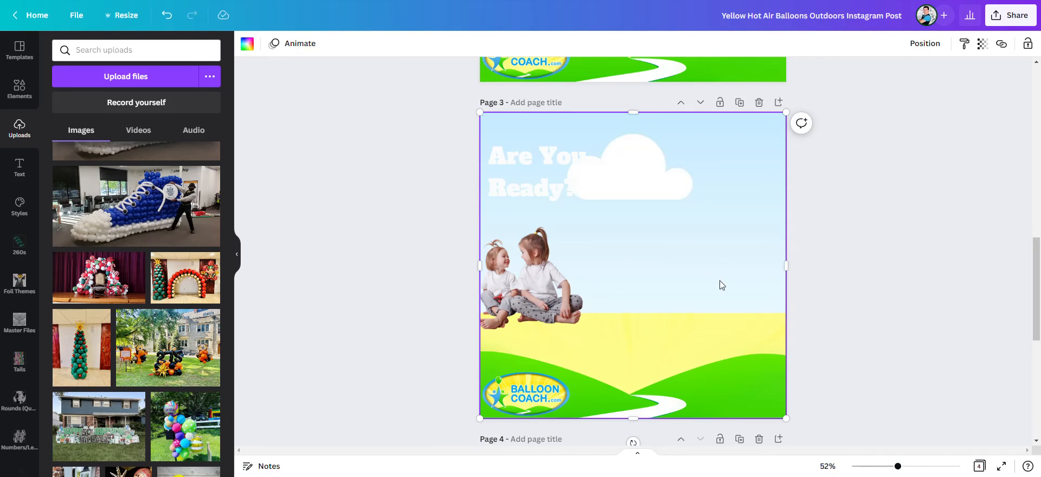
{"action": "left_click_drag", "start_coordinate": [633, 418], "coordinate": [644, 313]}
Try the arch, balloon tree and black-and-orange "275" photos in the page 3 grid, enlarging the last one within it
{"action": "left_click_drag", "start_coordinate": [192, 283], "coordinate": [617, 248]}
{"action": "left_click_drag", "start_coordinate": [78, 320], "coordinate": [547, 259]}
{"action": "left_click_drag", "start_coordinate": [139, 358], "coordinate": [685, 244]}
{"action": "double_click", "coordinate": [773, 136]}
{"action": "left_click_drag", "start_coordinate": [786, 97], "coordinate": [959, 118]}
{"action": "left_click", "coordinate": [837, 253]}
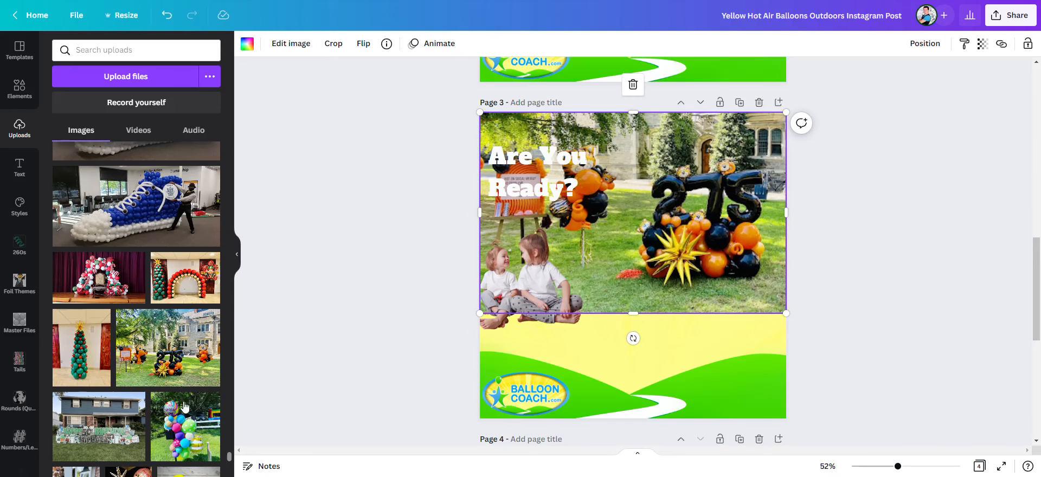
Try the blue-and-gold arch, pink garland and blue-and-silver "LOVE" balloon photos in the page 3 grid
{"action": "scroll", "coordinate": [185, 407], "scroll_direction": "down", "scroll_amount": 10}
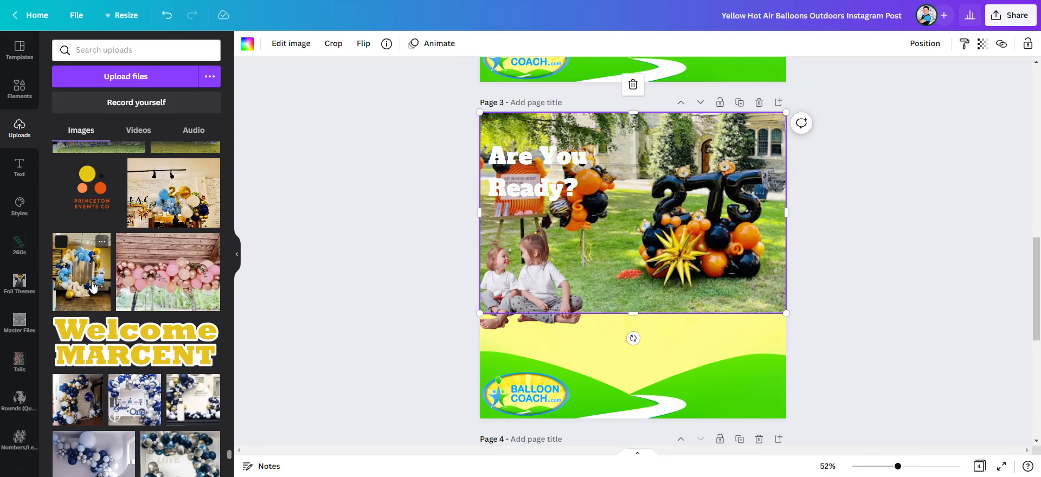
{"action": "left_click_drag", "start_coordinate": [92, 287], "coordinate": [662, 183]}
{"action": "left_click_drag", "start_coordinate": [168, 272], "coordinate": [731, 212]}
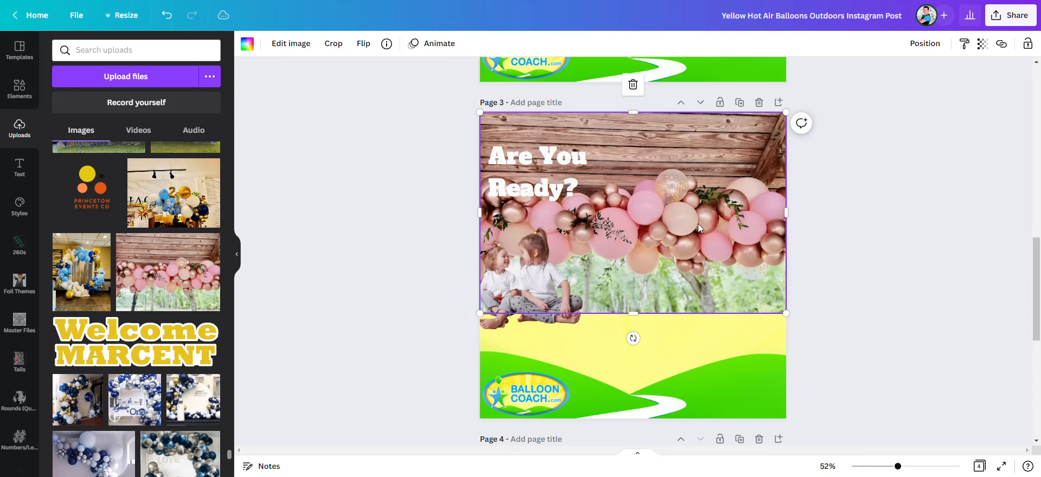
{"action": "scroll", "coordinate": [166, 371], "scroll_direction": "down", "scroll_amount": 5}
{"action": "left_click_drag", "start_coordinate": [180, 181], "coordinate": [670, 200]}
Fill the page 3 grid with the uploaded photo of Santa with a little girl and adjust its framing
{"action": "scroll", "coordinate": [178, 306], "scroll_direction": "down", "scroll_amount": 10}
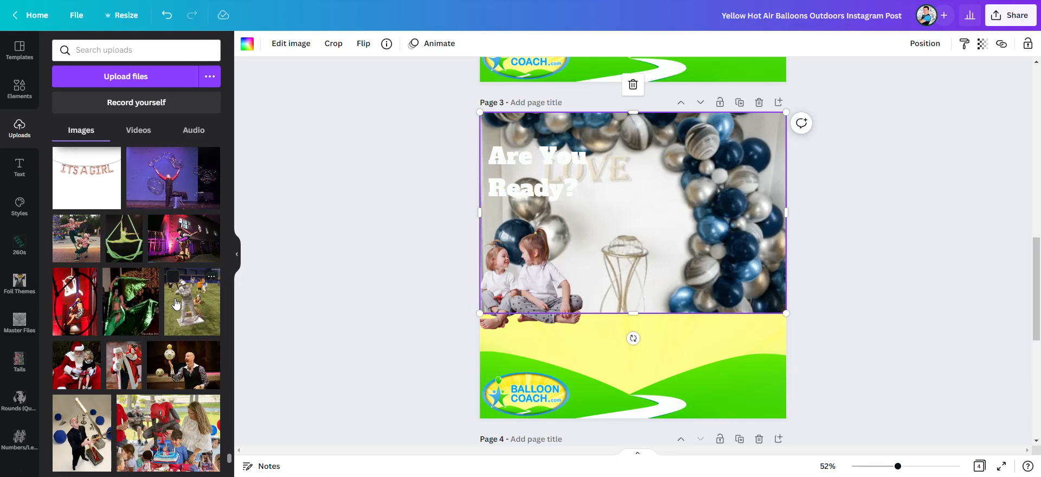
{"action": "scroll", "coordinate": [176, 304], "scroll_direction": "down", "scroll_amount": 2}
{"action": "left_click_drag", "start_coordinate": [128, 296], "coordinate": [627, 227]}
{"action": "double_click", "coordinate": [623, 229]}
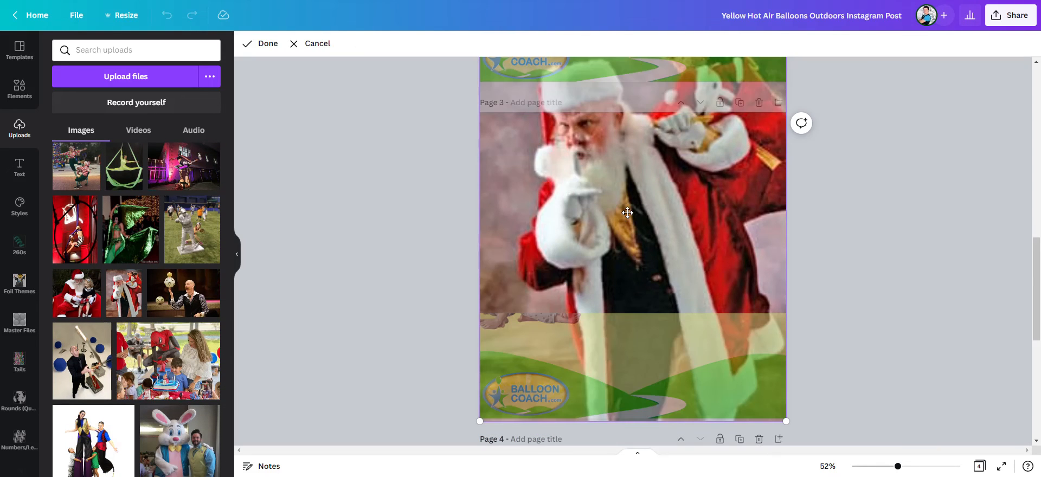
{"action": "left_click_drag", "start_coordinate": [76, 292], "coordinate": [689, 286]}
{"action": "double_click", "coordinate": [663, 231]}
{"action": "left_click", "coordinate": [921, 293]}
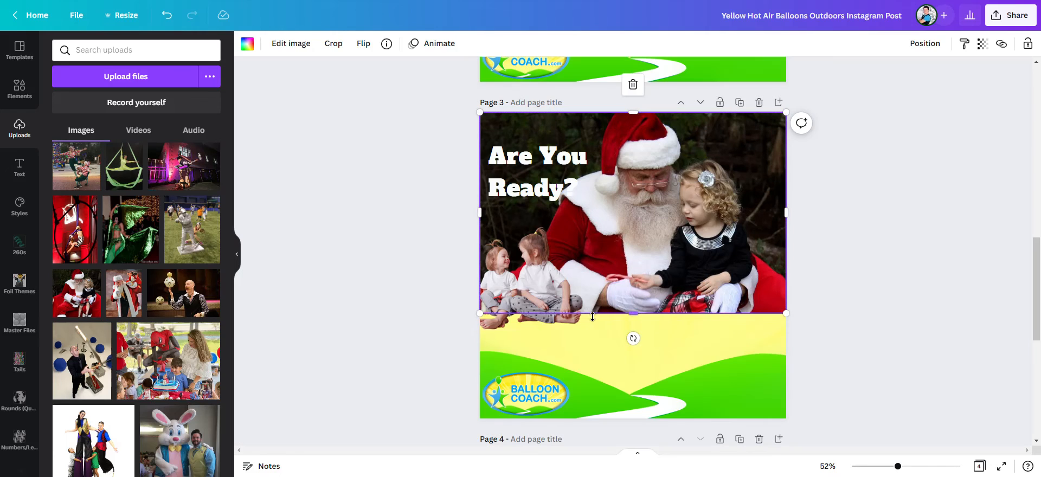
Delete the children cut-out from page 3 and move the "Are You Ready?" heading higher
{"action": "left_click", "coordinate": [542, 318]}
{"action": "key", "text": "Delete"}
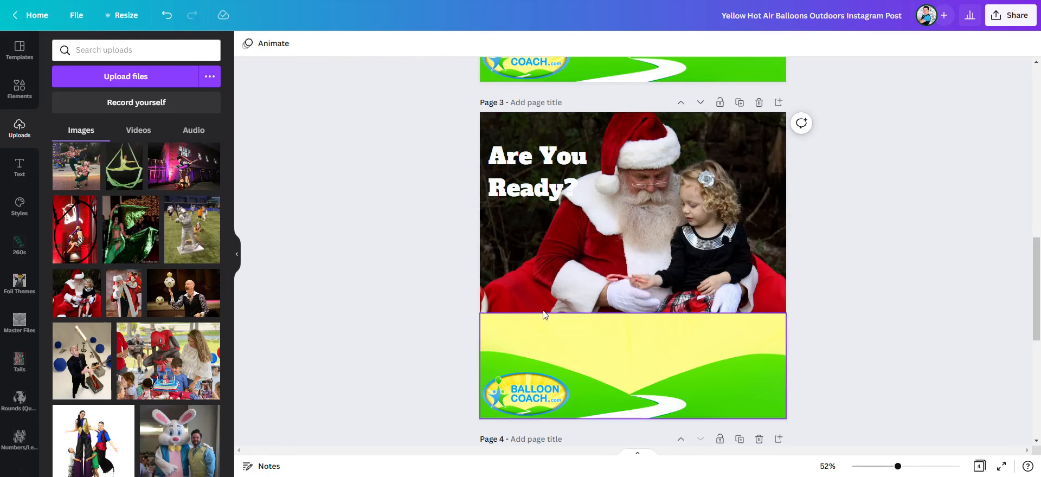
{"action": "left_click", "coordinate": [532, 199]}
{"action": "left_click_drag", "start_coordinate": [531, 197], "coordinate": [531, 168]}
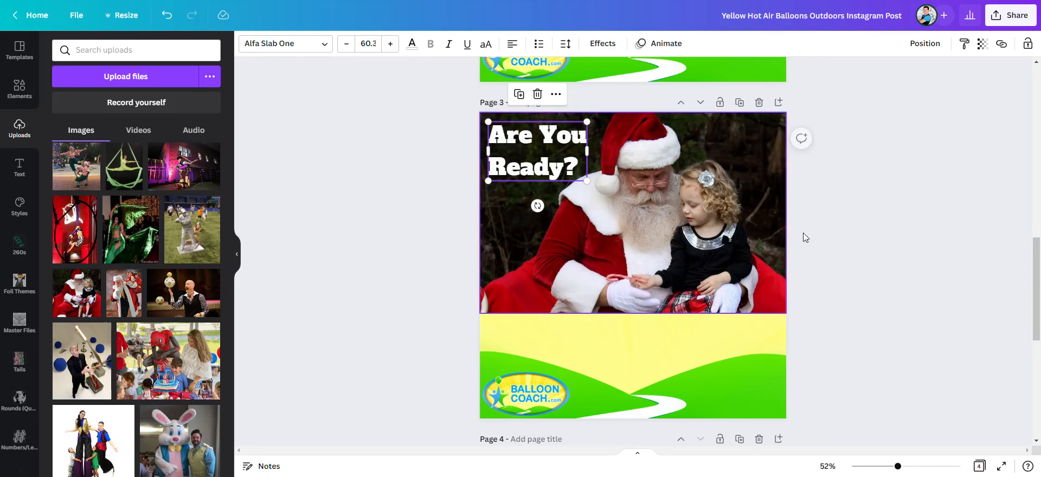
{"action": "left_click", "coordinate": [939, 256]}
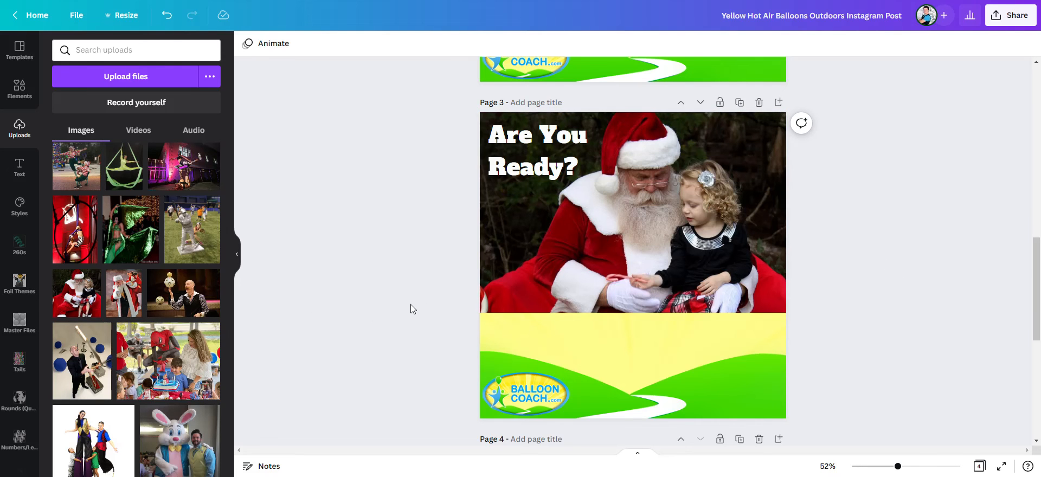
Duplicate page 3 and fill the copy's grid with the uploaded photo of the man spinning a soccer ball, enlarged within the frame
{"action": "left_click", "coordinate": [740, 102]}
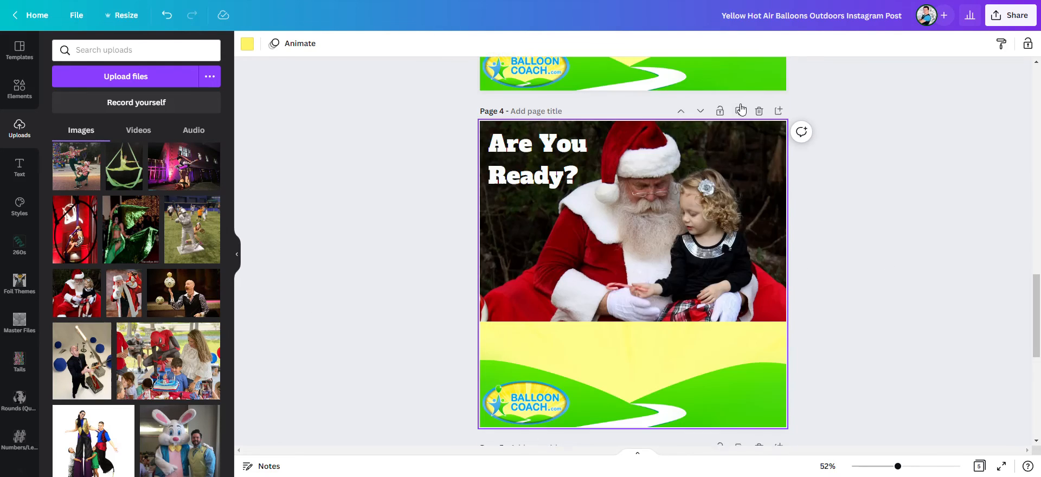
{"action": "scroll", "coordinate": [192, 308], "scroll_direction": "down", "scroll_amount": 2}
{"action": "left_click_drag", "start_coordinate": [185, 228], "coordinate": [615, 236]}
{"action": "double_click", "coordinate": [615, 236]}
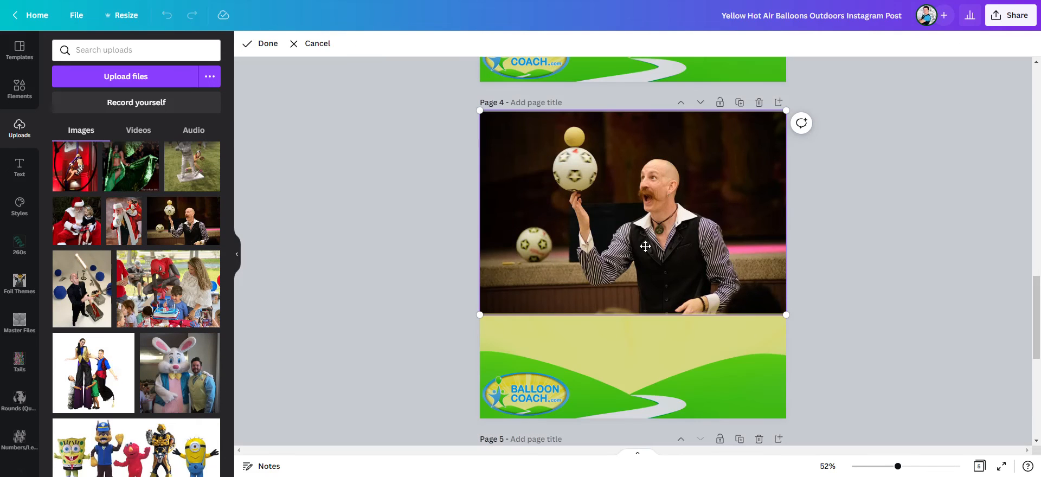
{"action": "left_click_drag", "start_coordinate": [787, 314], "coordinate": [857, 362]}
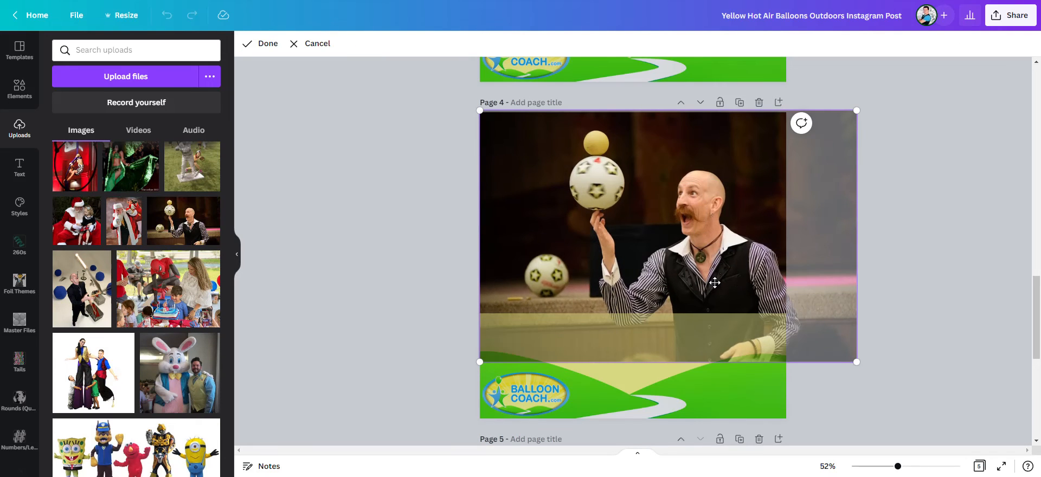
{"action": "left_click", "coordinate": [931, 281]}
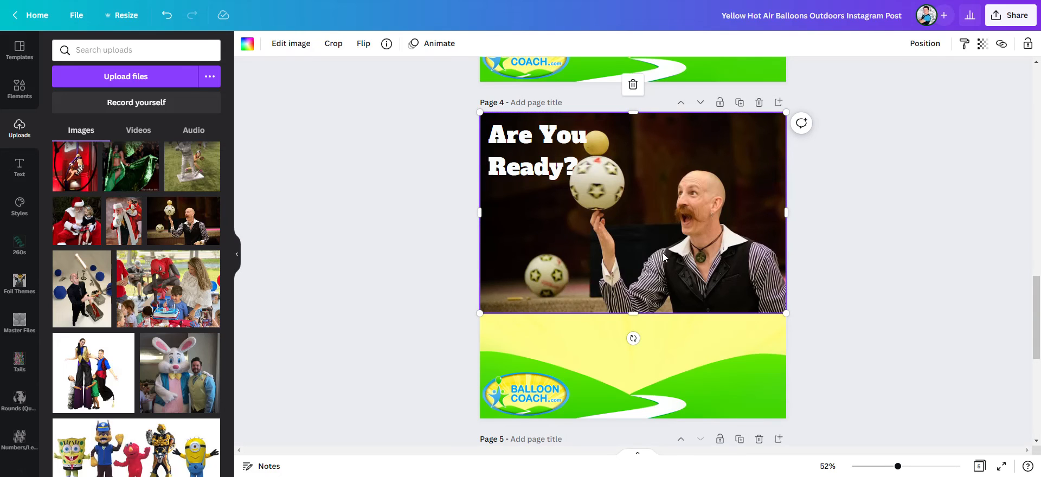
Enlarge and reposition the soccer ball performer photo slightly on page 4, and nudge the "Are You Ready?" heading closer to the page's upper-left corner
{"action": "double_click", "coordinate": [696, 272]}
{"action": "left_click_drag", "start_coordinate": [854, 364], "coordinate": [872, 373]}
{"action": "left_click_drag", "start_coordinate": [760, 289], "coordinate": [772, 292]}
{"action": "left_click", "coordinate": [922, 273]}
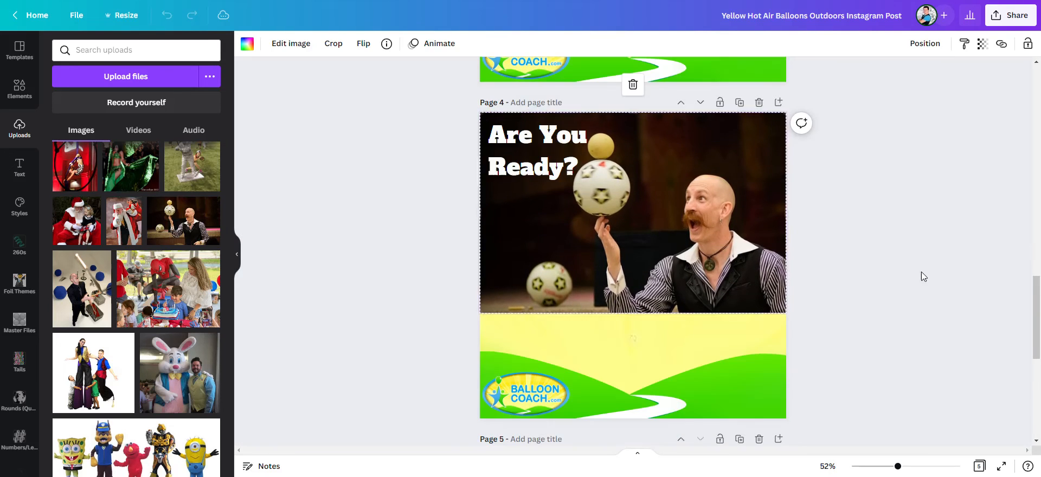
{"action": "left_click", "coordinate": [548, 159]}
{"action": "left_click_drag", "start_coordinate": [548, 159], "coordinate": [542, 156]}
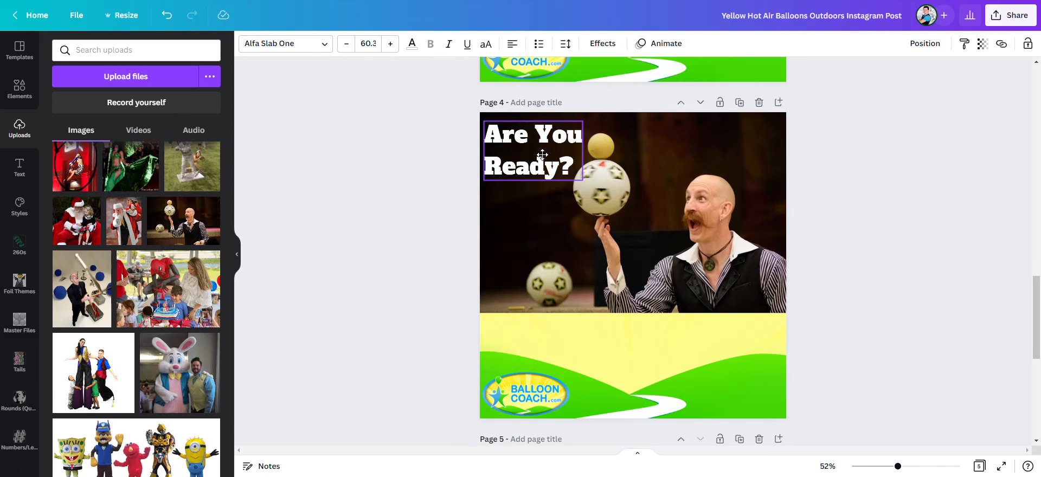
{"action": "left_click", "coordinate": [818, 231]}
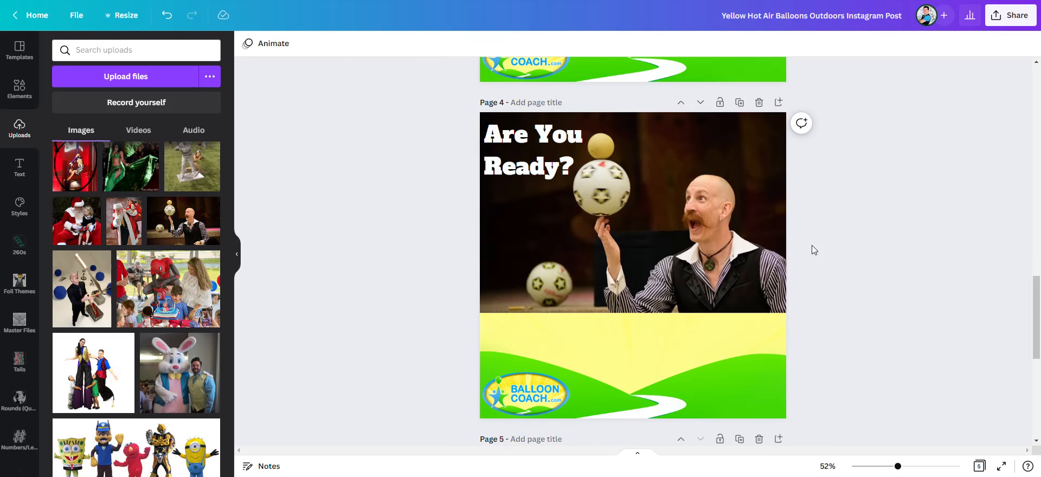
Duplicate page 4 and fill the copy's grid with the uploaded Easter bunny photo, enlarged and reframed around the two faces
{"action": "left_click", "coordinate": [739, 103]}
{"action": "scroll", "coordinate": [177, 333], "scroll_direction": "down", "scroll_amount": 1}
{"action": "scroll", "coordinate": [176, 332], "scroll_direction": "down", "scroll_amount": 3}
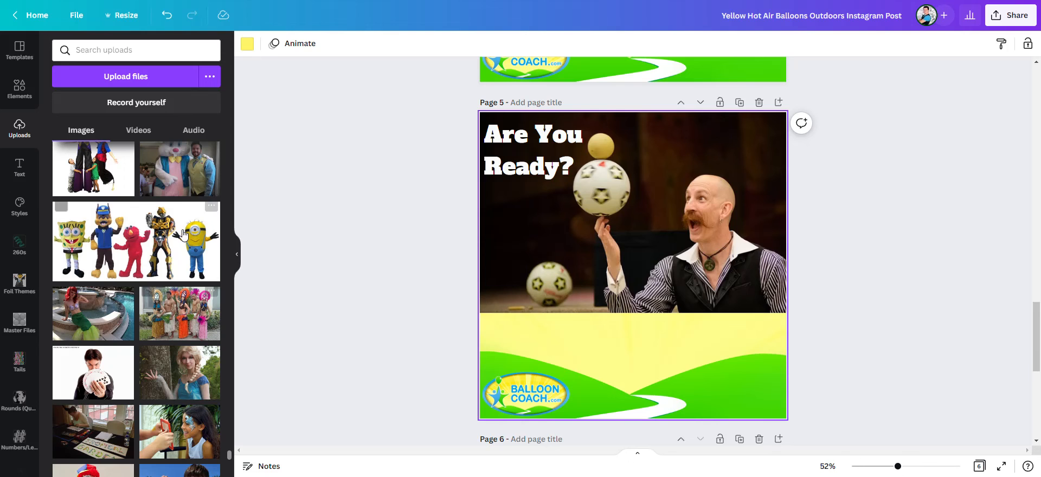
{"action": "left_click_drag", "start_coordinate": [179, 168], "coordinate": [576, 303]}
{"action": "double_click", "coordinate": [656, 270]}
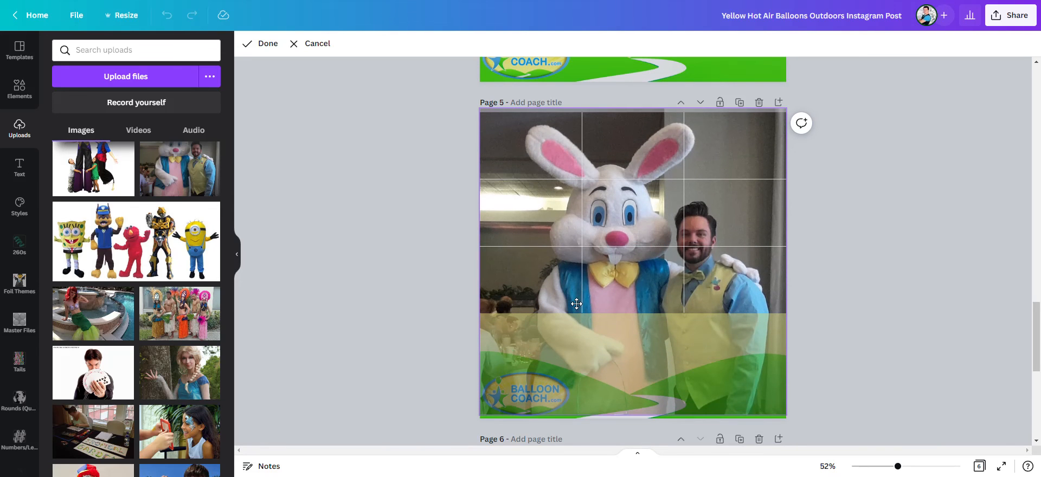
{"action": "left_click_drag", "start_coordinate": [481, 112], "coordinate": [431, 82]}
{"action": "left_click_drag", "start_coordinate": [621, 223], "coordinate": [608, 260]}
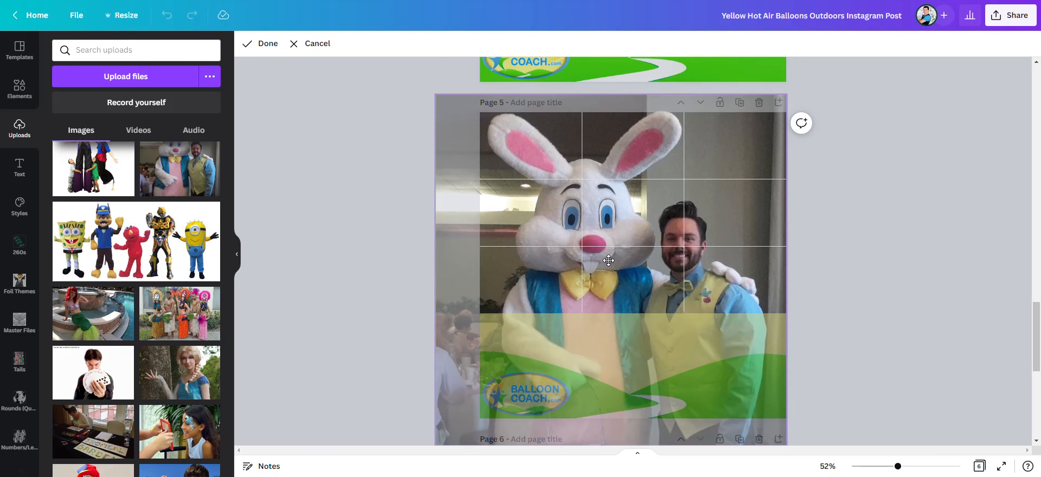
{"action": "left_click", "coordinate": [916, 268]}
Move the "Are You Ready?" heading on page 5 to the photo's upper-right area and right-align its text
{"action": "left_click_drag", "start_coordinate": [543, 140], "coordinate": [743, 145]}
{"action": "left_click", "coordinate": [514, 49]}
{"action": "left_click", "coordinate": [514, 49]}
{"action": "left_click", "coordinate": [893, 249]}
{"action": "left_click_drag", "start_coordinate": [760, 175], "coordinate": [760, 185]}
Duplicate page 5 and fill the copy's grid with the uploaded mermaid photo, enlarged within the frame
{"action": "left_click", "coordinate": [744, 106]}
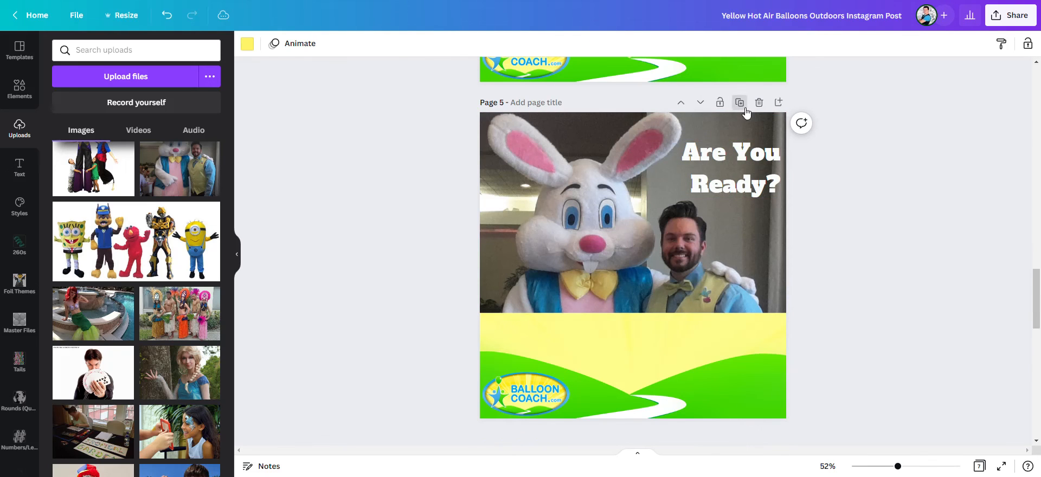
{"action": "left_click_drag", "start_coordinate": [111, 317], "coordinate": [587, 239]}
{"action": "double_click", "coordinate": [587, 239]}
{"action": "left_click_drag", "start_coordinate": [477, 317], "coordinate": [441, 343]}
{"action": "left_click", "coordinate": [890, 272]}
Shift the page 6 heading slightly and try the brand blue, green and yellow as its text color before returning to white
{"action": "mouse_move", "coordinate": [769, 190]}
{"action": "left_mouse_down"}
{"action": "mouse_move", "coordinate": [765, 209]}
{"action": "mouse_move", "coordinate": [757, 177]}
{"action": "left_mouse_up"}
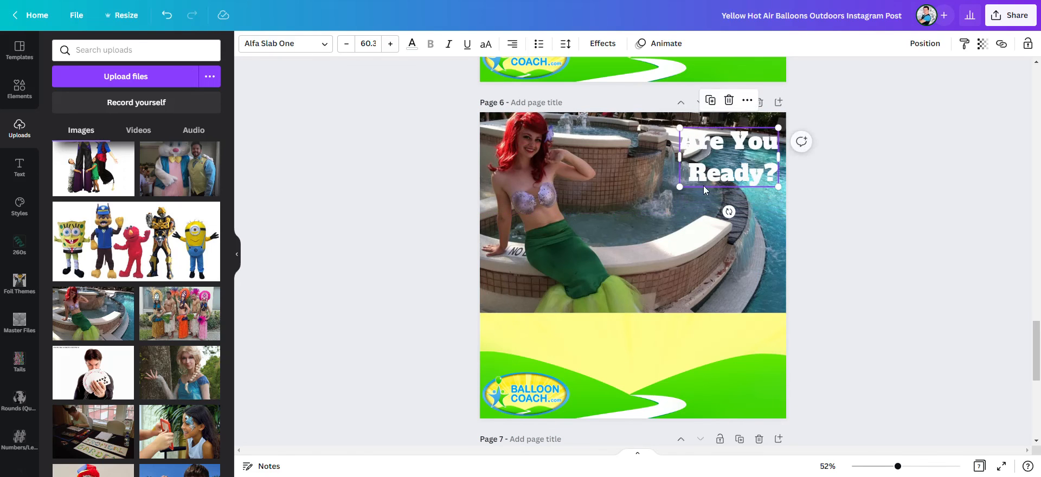
{"action": "left_click", "coordinate": [412, 44]}
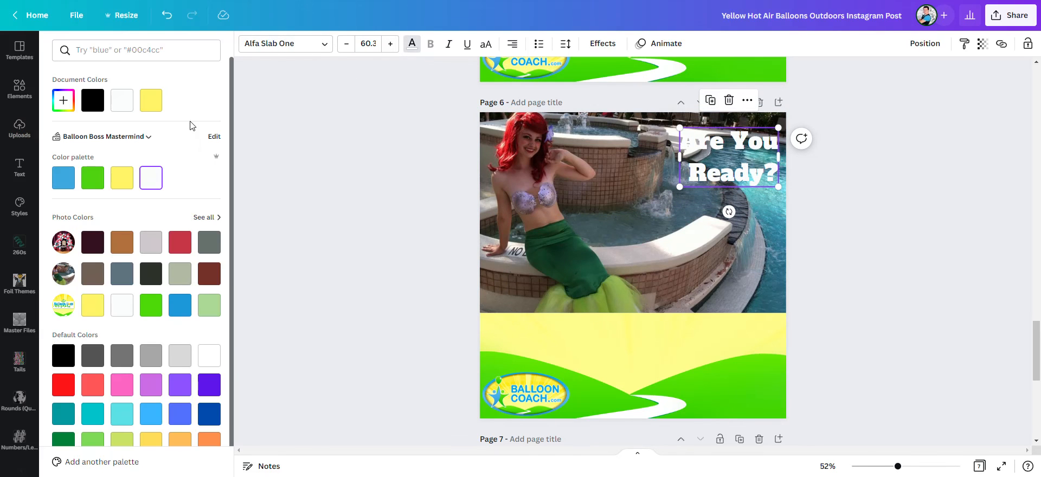
{"action": "left_click", "coordinate": [64, 178]}
{"action": "left_click", "coordinate": [93, 181]}
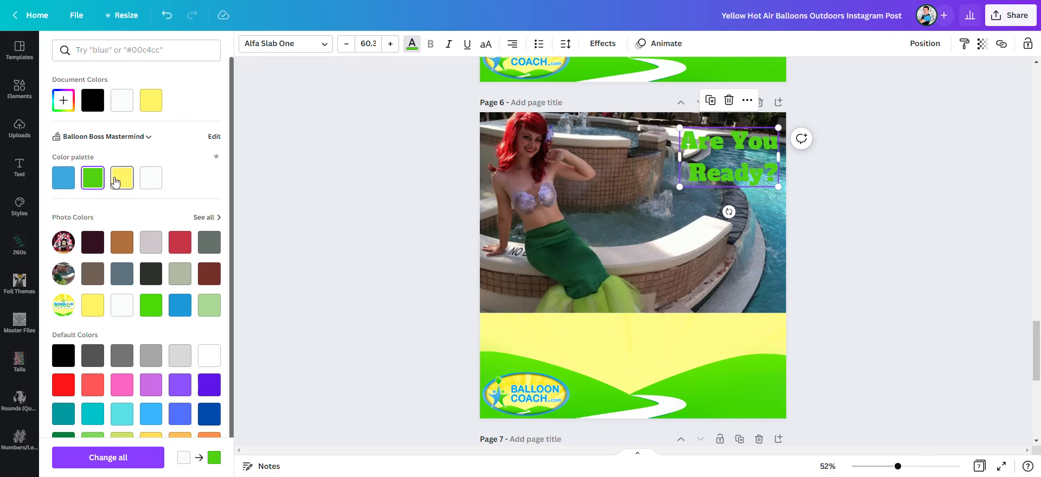
{"action": "left_click", "coordinate": [117, 181]}
{"action": "left_click", "coordinate": [147, 184]}
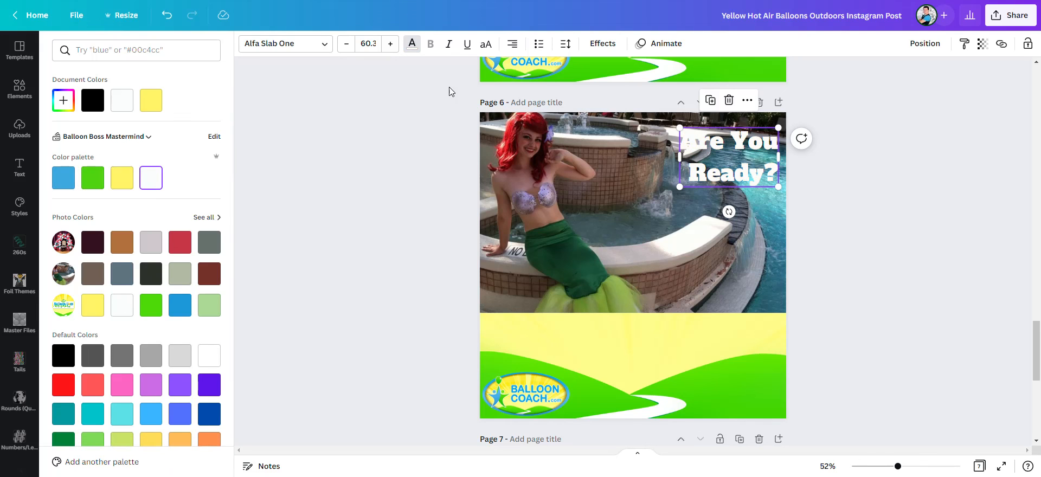
Try the Lift effect at intensity 100 and a blurred Shadow effect on the page 6 heading, ending with Lift
{"action": "left_click", "coordinate": [602, 43]}
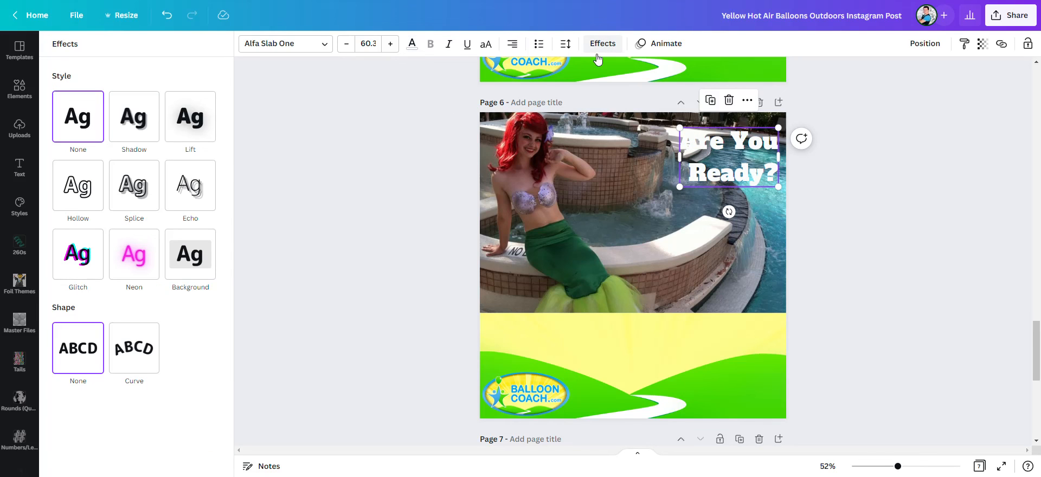
{"action": "left_click", "coordinate": [196, 130]}
{"action": "left_click_drag", "start_coordinate": [135, 185], "coordinate": [379, 187]}
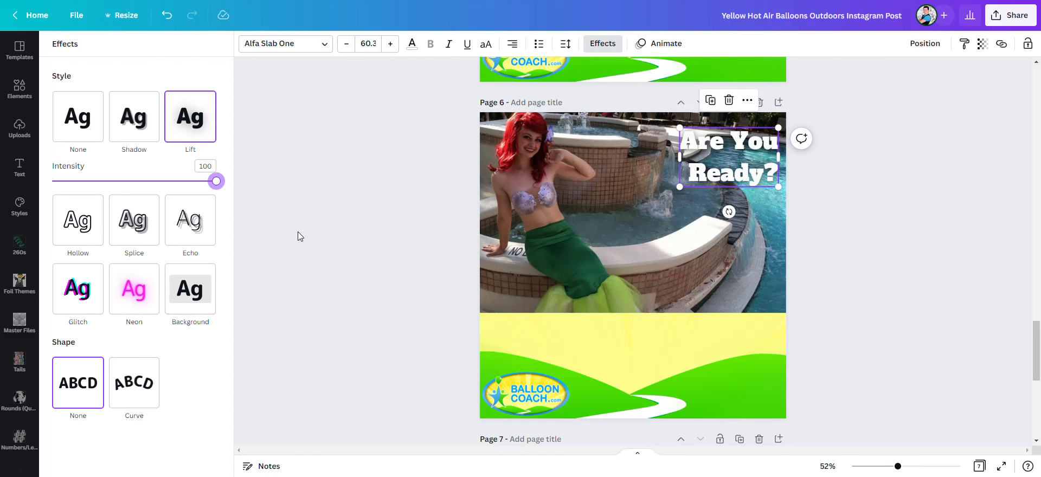
{"action": "left_click", "coordinate": [137, 143]}
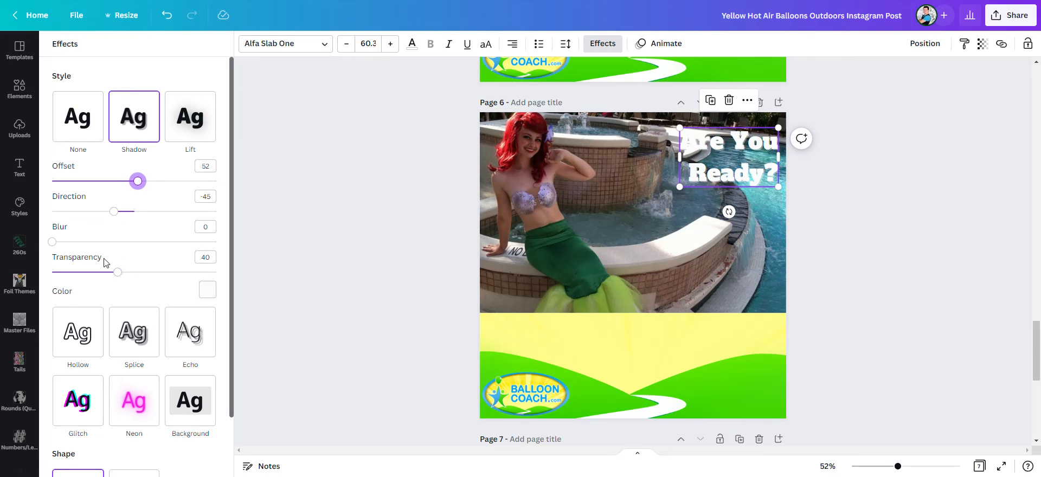
{"action": "scroll", "coordinate": [122, 304], "scroll_direction": "down", "scroll_amount": 2}
{"action": "scroll", "coordinate": [135, 285], "scroll_direction": "up", "scroll_amount": 2}
{"action": "left_click_drag", "start_coordinate": [54, 244], "coordinate": [107, 242]}
{"action": "left_click", "coordinate": [180, 132]}
{"action": "left_click", "coordinate": [753, 159]}
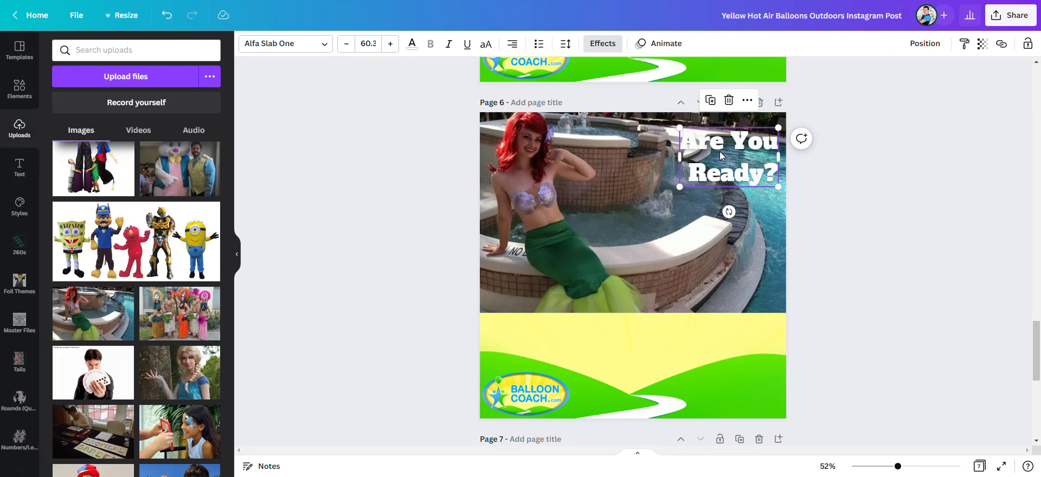
Move the page 6 heading onto the yellow area below the photo and widen its text box to fit one line
{"action": "left_click_drag", "start_coordinate": [728, 175], "coordinate": [641, 359]}
{"action": "left_click_drag", "start_coordinate": [698, 344], "coordinate": [777, 342]}
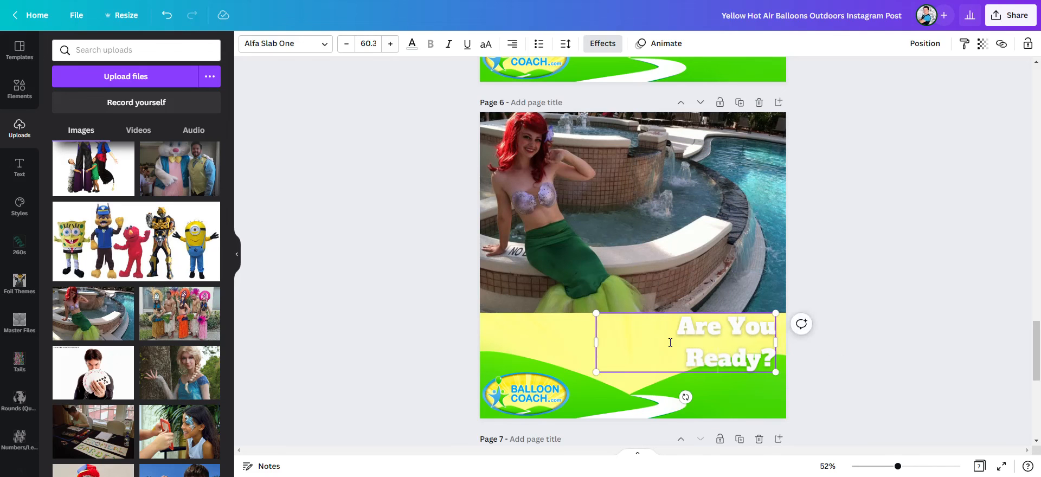
{"action": "double_click", "coordinate": [686, 359]}
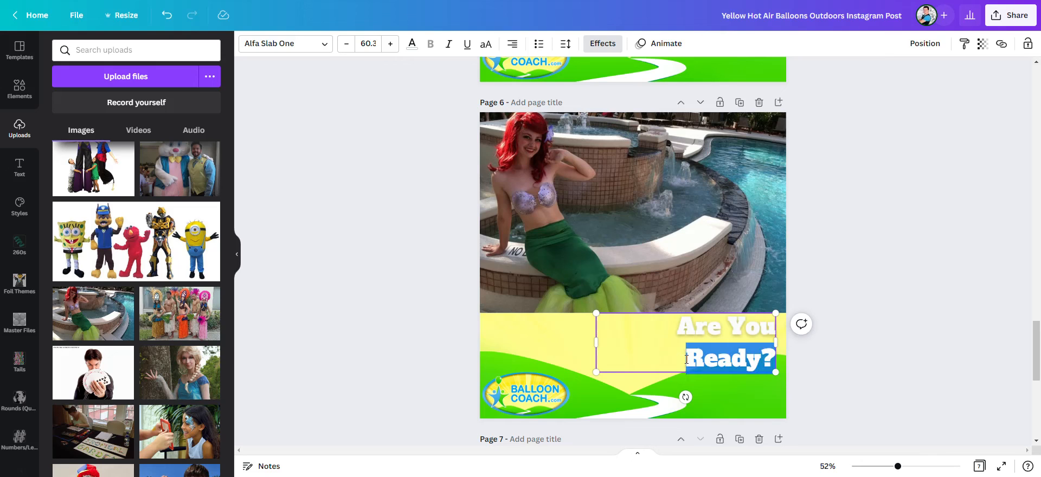
{"action": "key", "text": "Escape"}
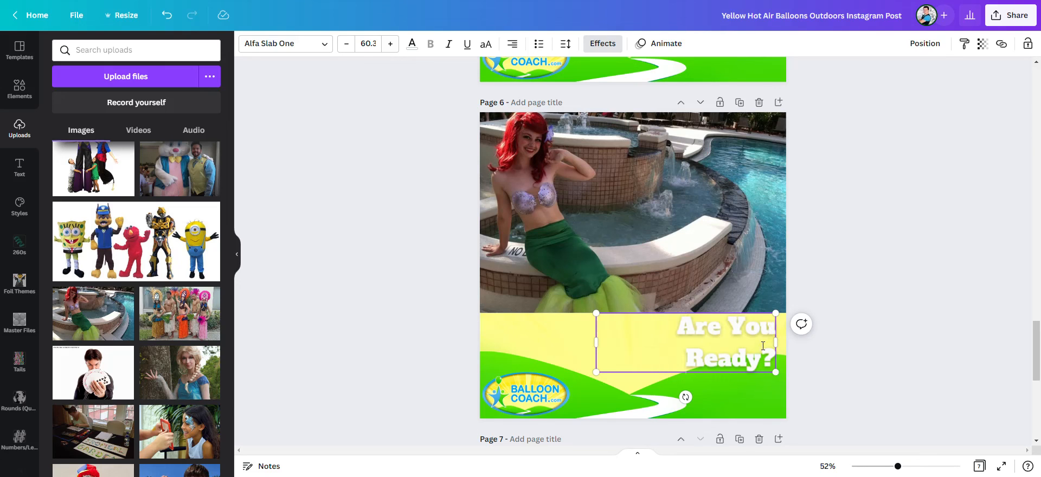
{"action": "left_click_drag", "start_coordinate": [594, 343], "coordinate": [572, 326]}
{"action": "left_click_drag", "start_coordinate": [645, 333], "coordinate": [601, 342]}
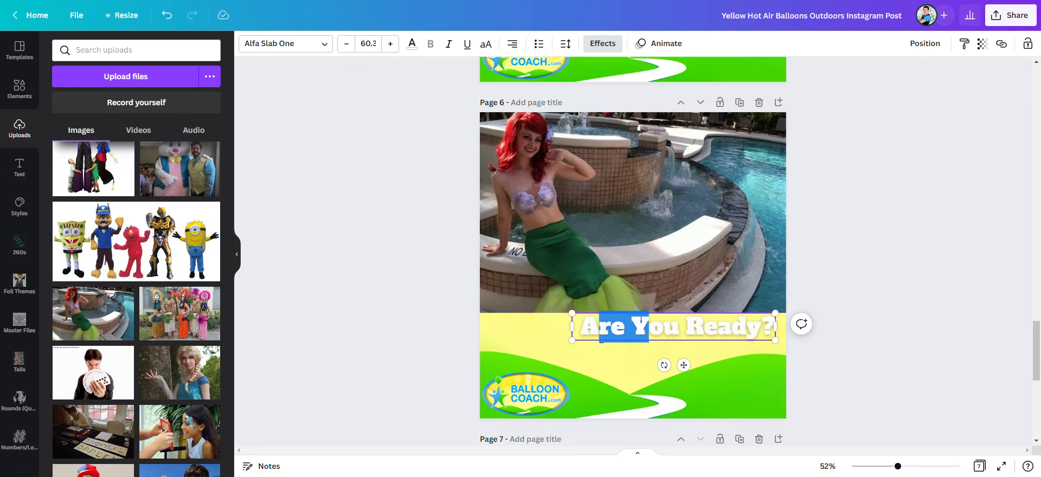
{"action": "key", "text": "Escape"}
{"action": "left_click_drag", "start_coordinate": [721, 329], "coordinate": [681, 344]}
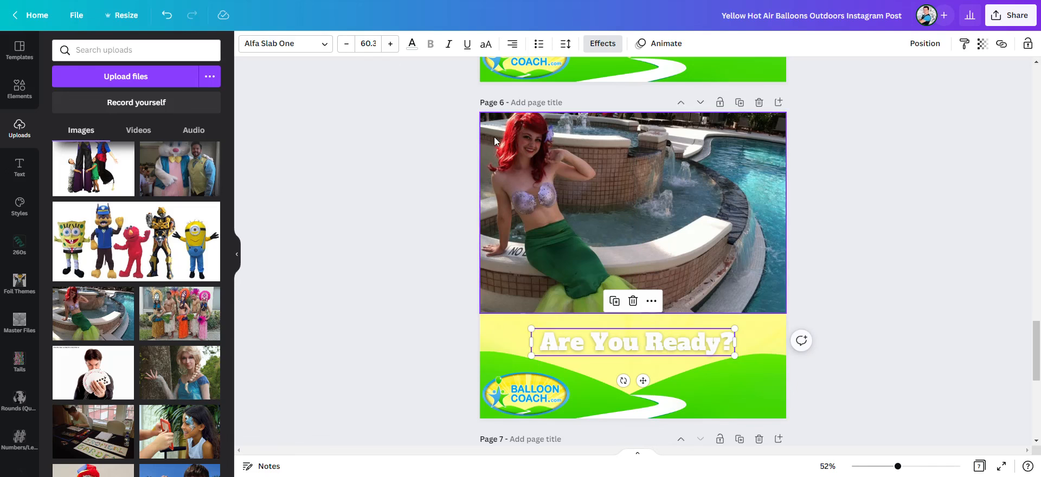
Color the page 6 heading with the brand blue and set its text effect to None
{"action": "left_click", "coordinate": [410, 45]}
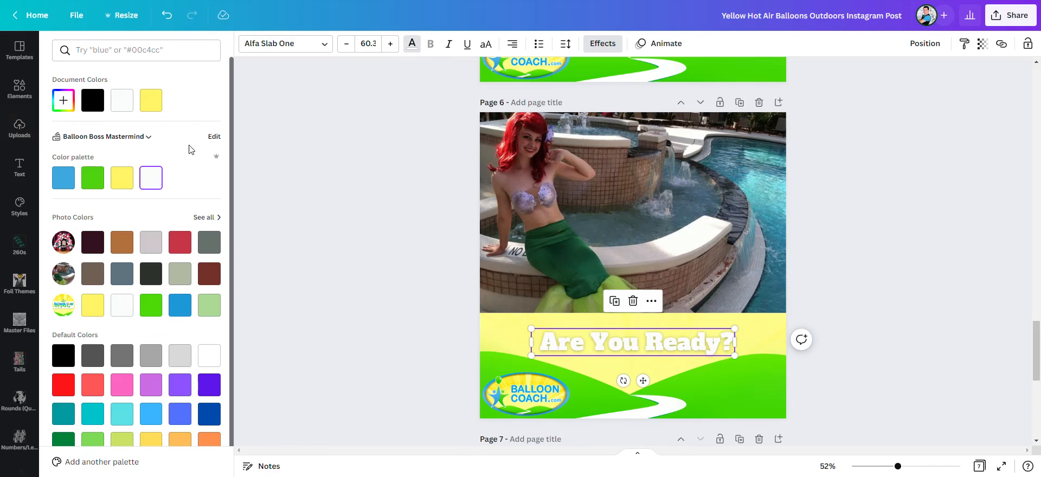
{"action": "left_click", "coordinate": [64, 177]}
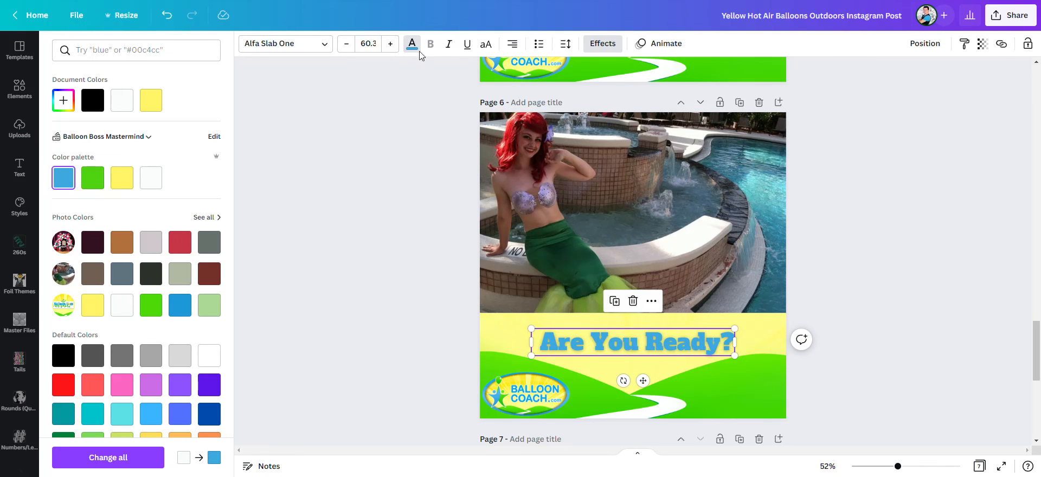
{"action": "left_click", "coordinate": [602, 44]}
{"action": "left_click", "coordinate": [85, 116]}
{"action": "left_click", "coordinate": [322, 221]}
Left-align the blue "Are You Ready?" heading and position it between the mermaid photo and the green hills
{"action": "left_click_drag", "start_coordinate": [700, 342], "coordinate": [673, 336]}
{"action": "left_click", "coordinate": [804, 312]}
{"action": "left_click", "coordinate": [677, 340]}
{"action": "left_click", "coordinate": [886, 302]}
{"action": "left_click", "coordinate": [725, 335]}
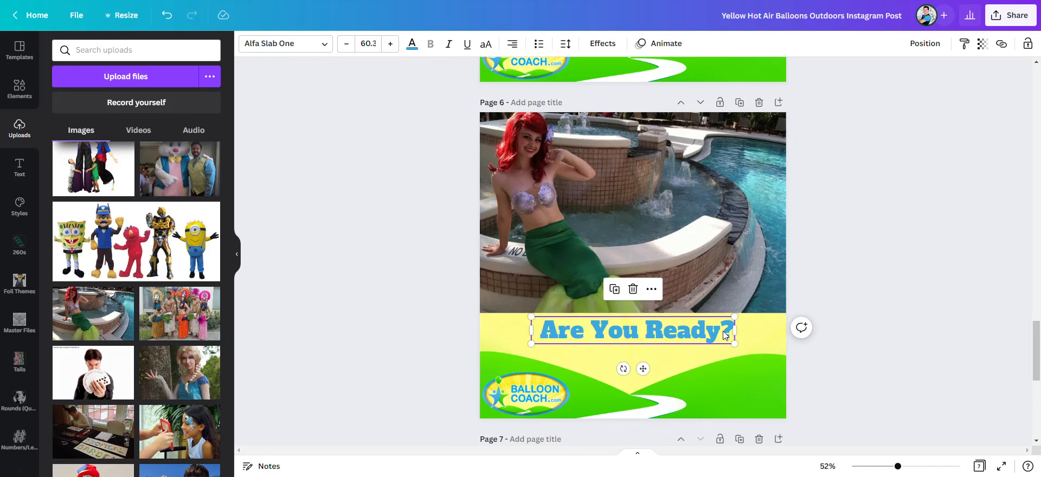
{"action": "left_click", "coordinate": [512, 44]}
{"action": "left_click", "coordinate": [933, 229]}
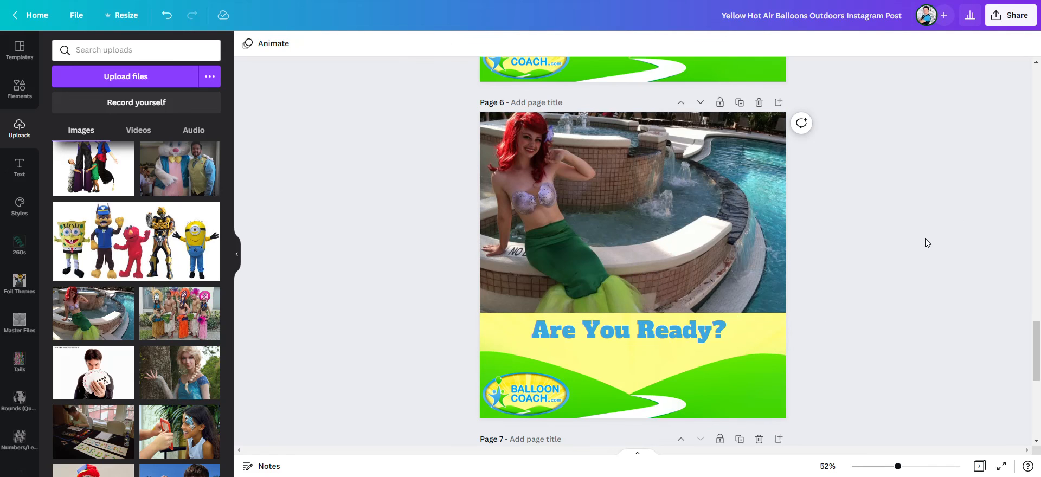
{"action": "left_click", "coordinate": [678, 336]}
{"action": "left_click_drag", "start_coordinate": [678, 336], "coordinate": [680, 345]}
{"action": "left_click", "coordinate": [889, 247]}
Review all the finished post pages from page 1 down to the blank page 7
{"action": "scroll", "coordinate": [890, 247], "scroll_direction": "up", "scroll_amount": 20}
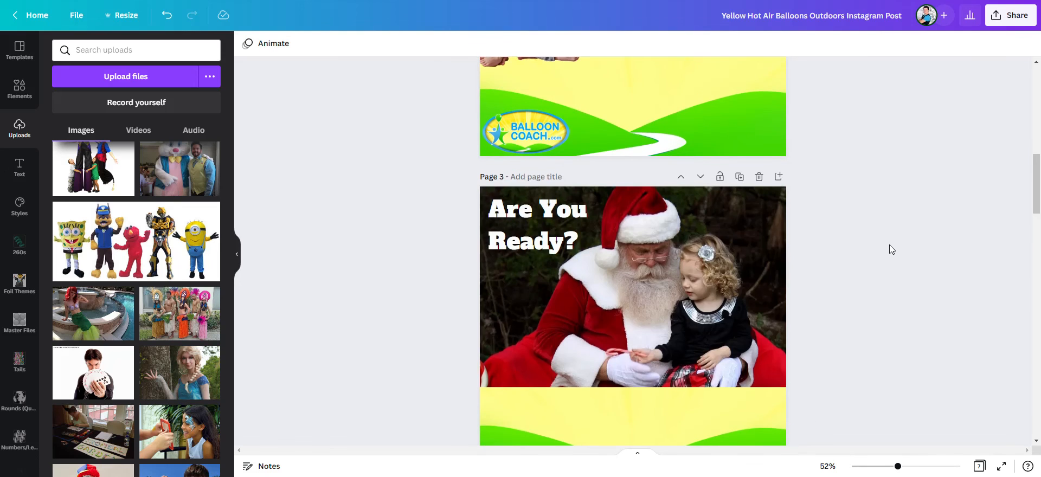
{"action": "scroll", "coordinate": [890, 246], "scroll_direction": "up", "scroll_amount": 1}
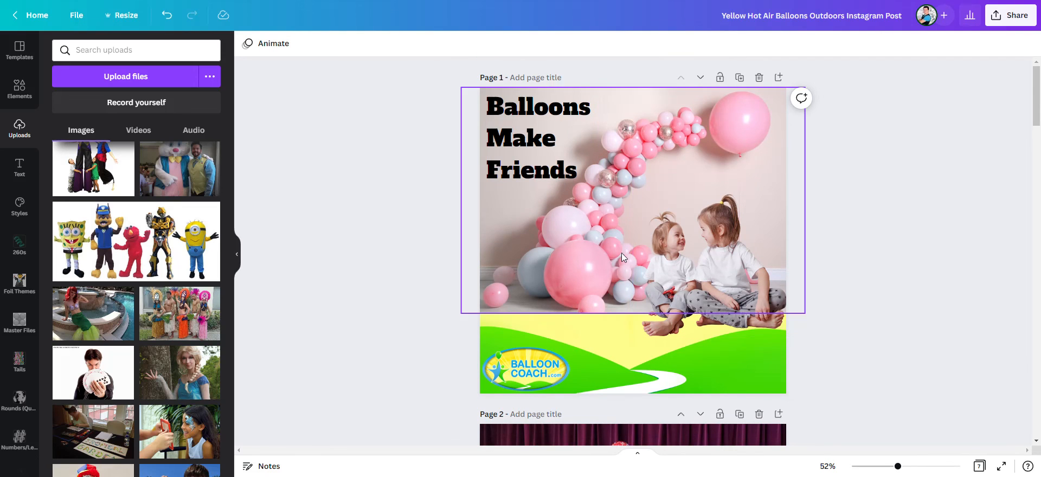
{"action": "scroll", "coordinate": [625, 262], "scroll_direction": "down", "scroll_amount": 4}
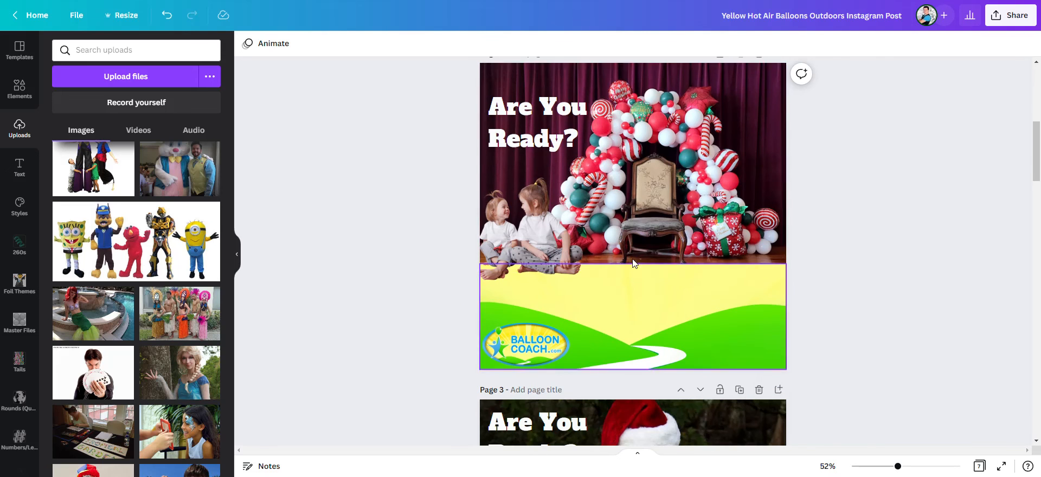
{"action": "scroll", "coordinate": [669, 299], "scroll_direction": "down", "scroll_amount": 8}
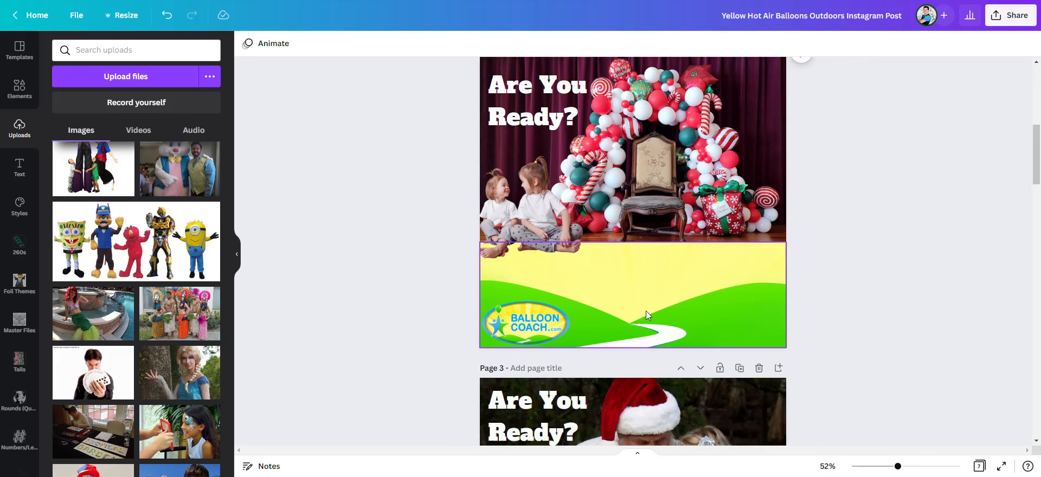
{"action": "scroll", "coordinate": [670, 310], "scroll_direction": "down", "scroll_amount": 5}
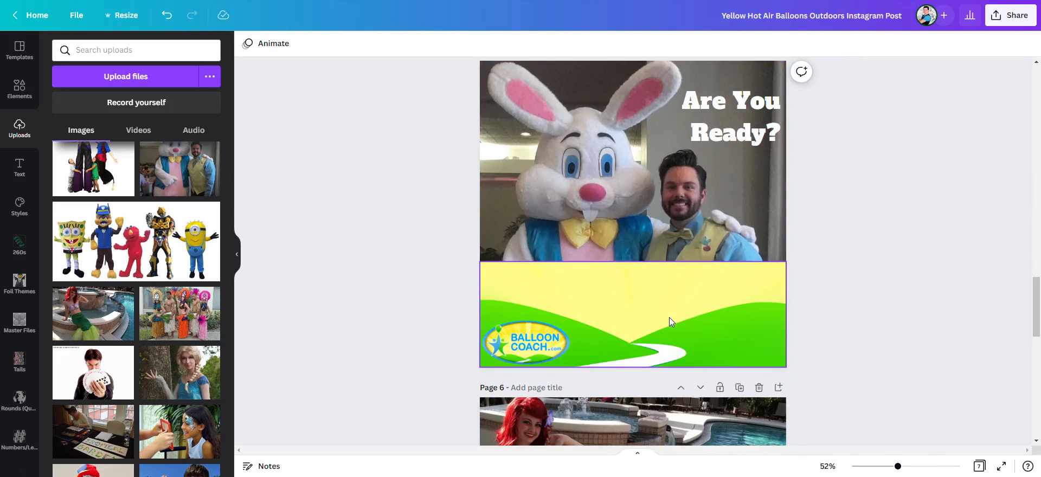
{"action": "scroll", "coordinate": [642, 319], "scroll_direction": "down", "scroll_amount": 4}
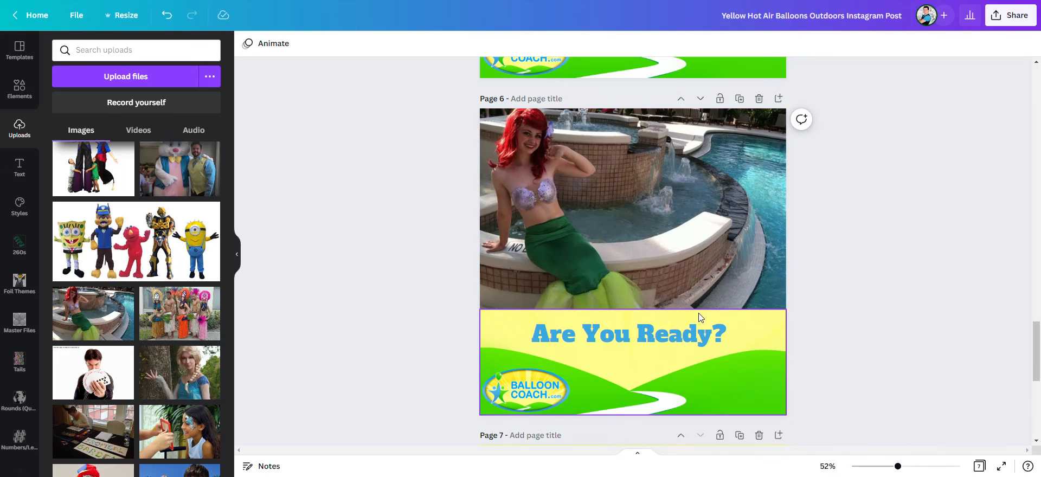
{"action": "scroll", "coordinate": [744, 321], "scroll_direction": "down", "scroll_amount": 3}
{"action": "scroll", "coordinate": [739, 324], "scroll_direction": "up", "scroll_amount": 3}
{"action": "scroll", "coordinate": [737, 328], "scroll_direction": "down", "scroll_amount": 5}
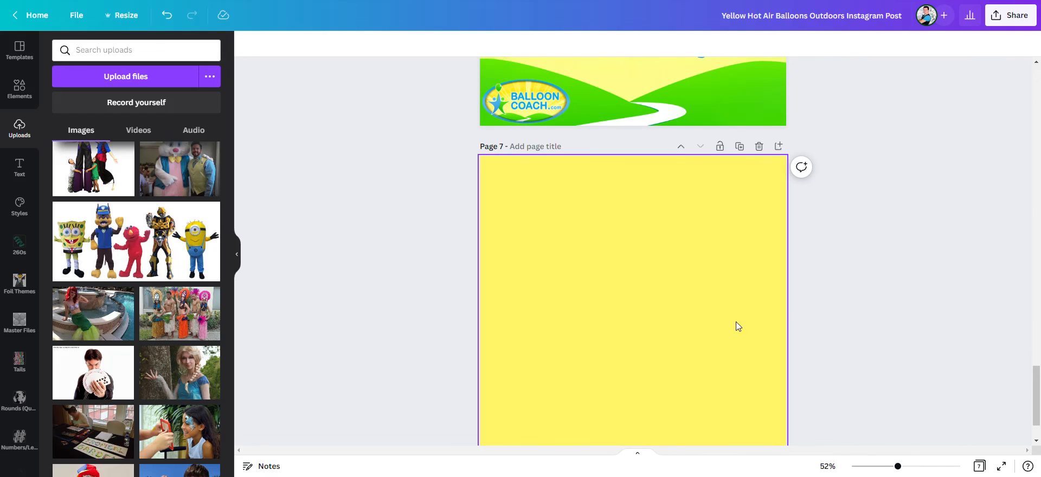
Delete the blank yellow page 7 from the end of the design
{"action": "scroll", "coordinate": [716, 220], "scroll_direction": "down", "scroll_amount": 1}
{"action": "left_click", "coordinate": [759, 78]}
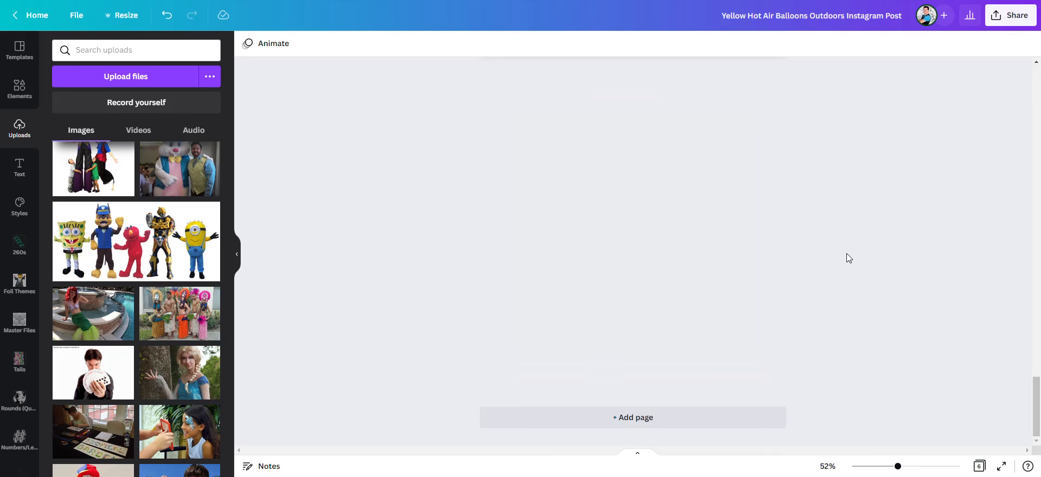
Bring up the design's download options and set the file type to JPG
{"action": "scroll", "coordinate": [851, 275], "scroll_direction": "up", "scroll_amount": 15}
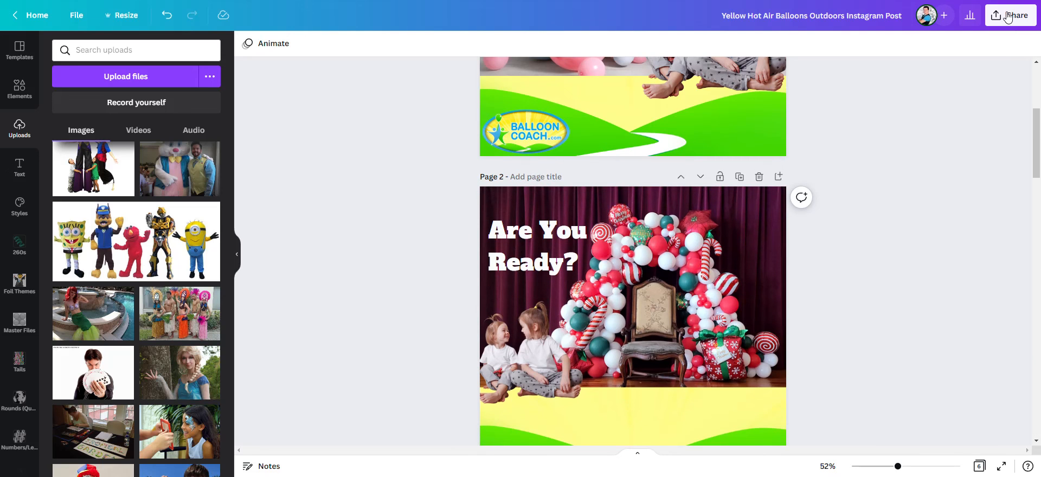
{"action": "left_click", "coordinate": [1008, 17]}
{"action": "left_click", "coordinate": [917, 274]}
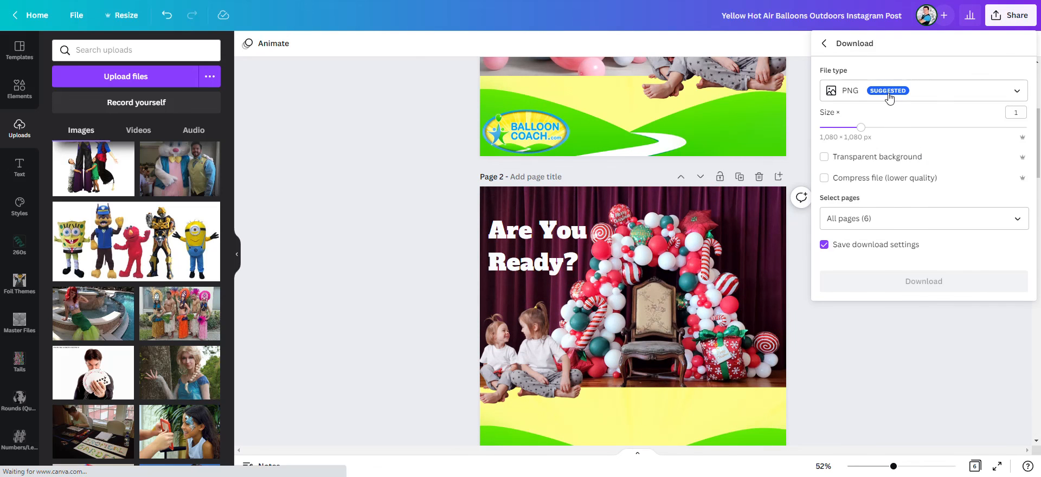
{"action": "left_click", "coordinate": [890, 97]}
{"action": "left_click", "coordinate": [866, 119]}
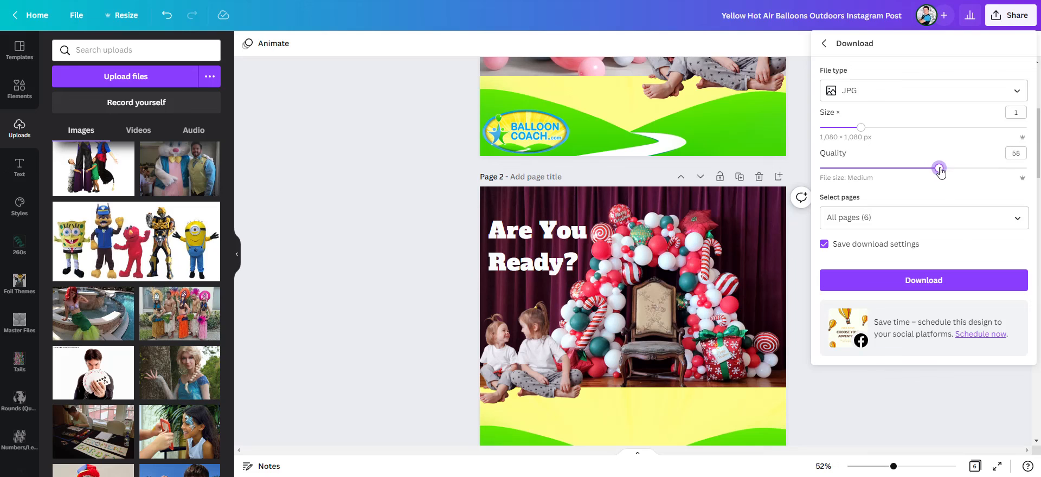
Limit the download selection to pages 1, 3, 5 and 6, and close the download options without downloading
{"action": "left_click", "coordinate": [1010, 218]}
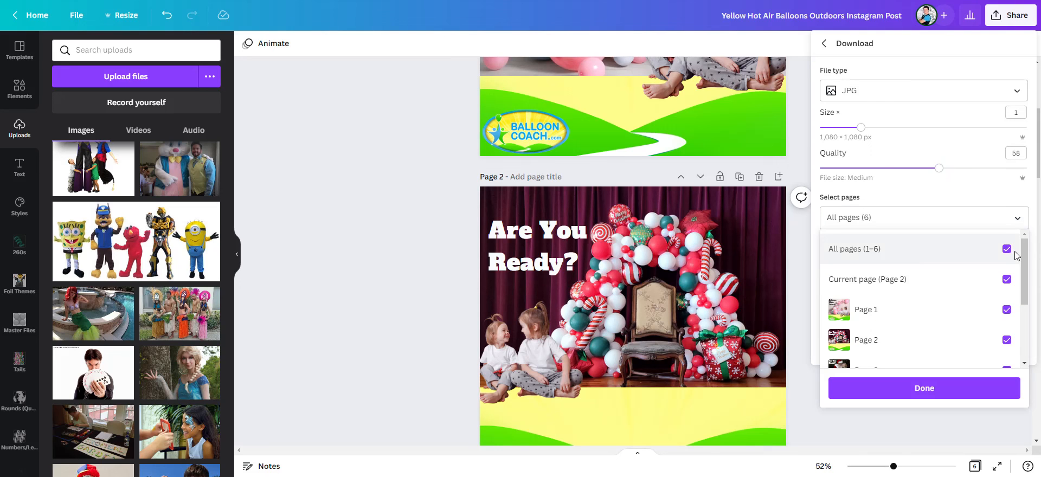
{"action": "left_click", "coordinate": [1008, 251]}
{"action": "left_click", "coordinate": [1006, 310]}
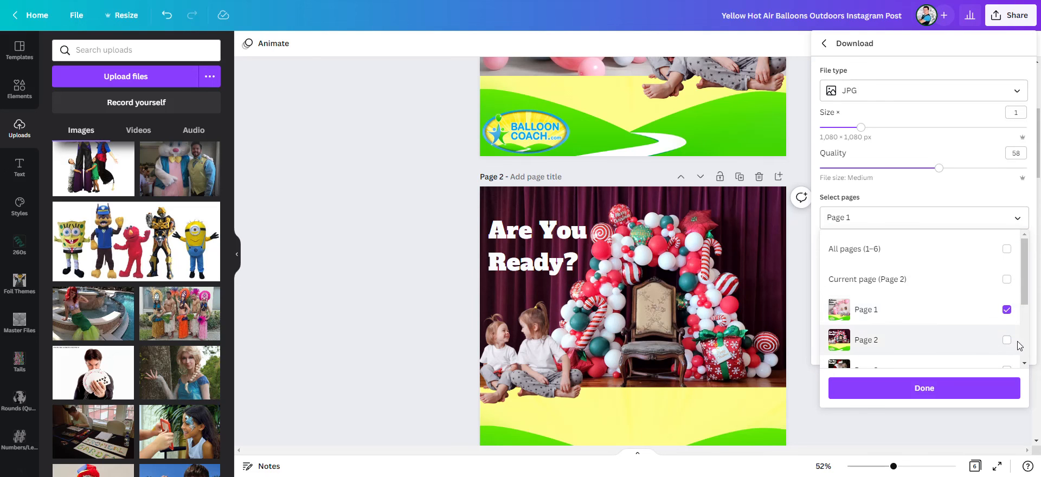
{"action": "left_click", "coordinate": [1010, 367]}
{"action": "scroll", "coordinate": [1000, 331], "scroll_direction": "down", "scroll_amount": 3}
{"action": "left_click", "coordinate": [1009, 350]}
{"action": "left_click", "coordinate": [910, 212]}
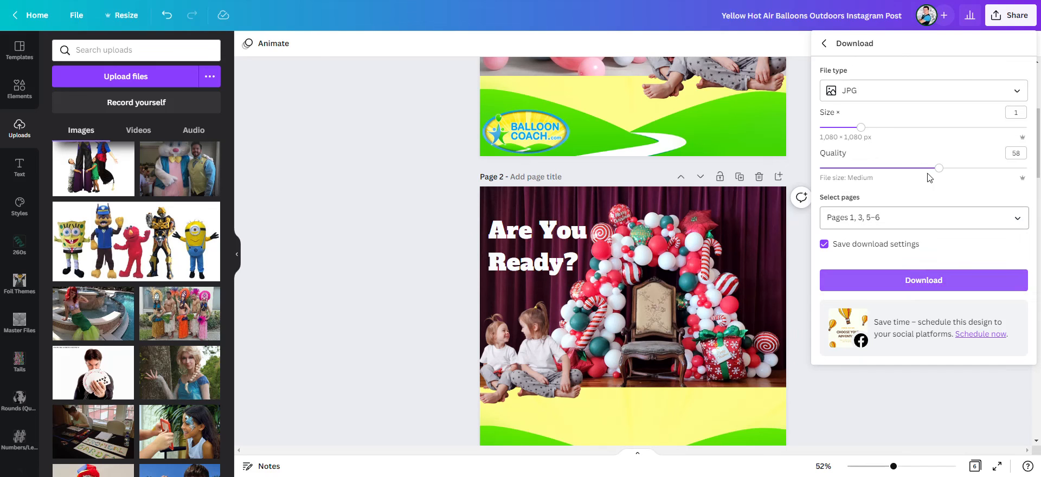
{"action": "left_click", "coordinate": [825, 43]}
{"action": "left_click", "coordinate": [802, 152]}
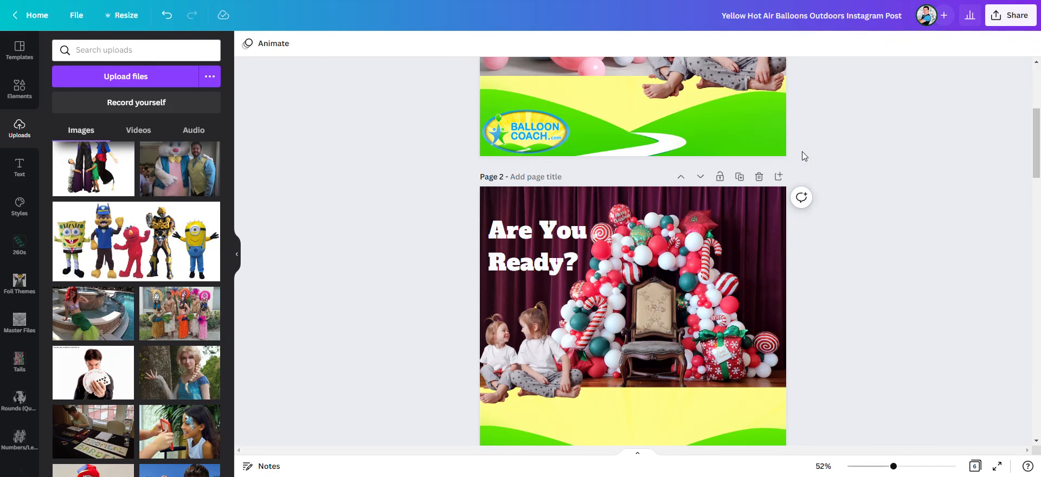